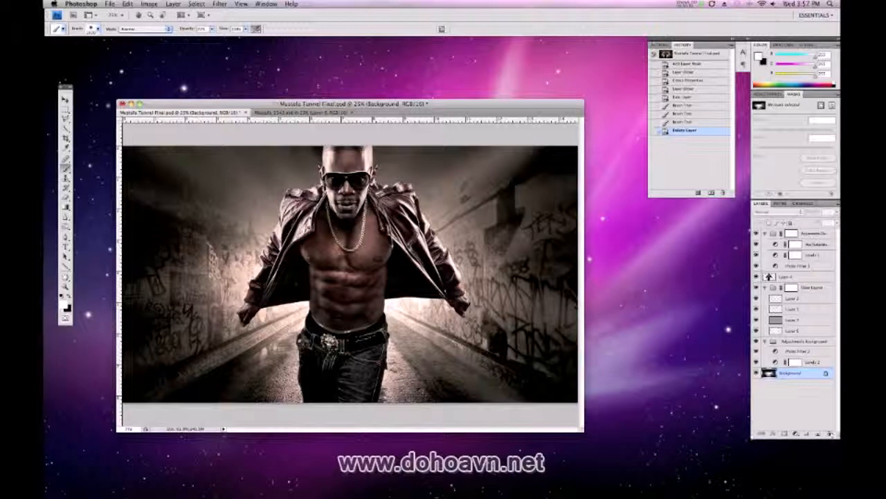
# Toggle the visibility of the adjustment, glow and subject layers to examine what each contributes to the tunnel composite
pyautogui.moveTo(756, 245)
pyautogui.mouseDown()
pyautogui.moveTo(756, 266)
pyautogui.moveTo(757, 245)
pyautogui.mouseUp()
pyautogui.moveTo(757, 304)
pyautogui.mouseDown()
pyautogui.moveTo(756, 335)
pyautogui.moveTo(757, 302)
pyautogui.mouseUp()
pyautogui.click(757, 361)
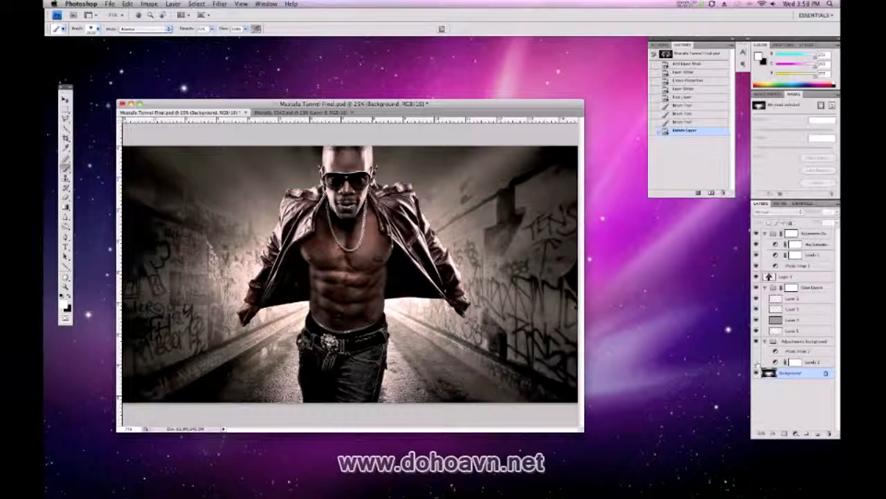
pyautogui.click(757, 362)
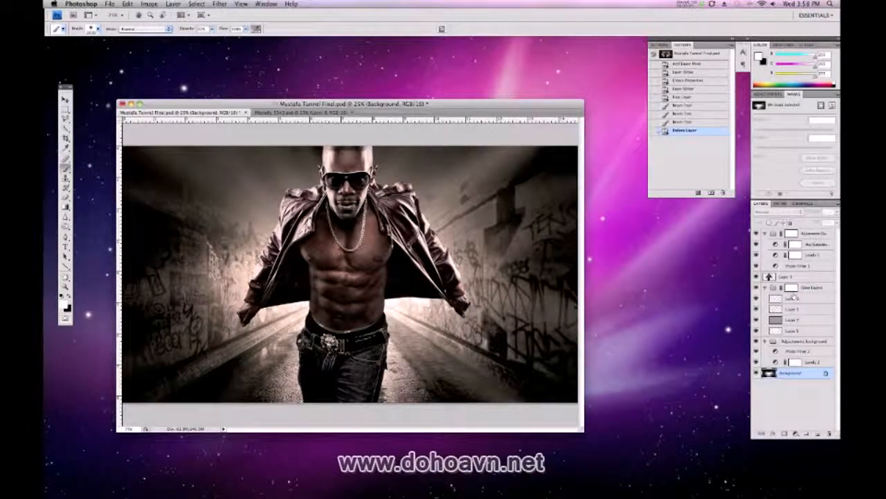
pyautogui.click(757, 276)
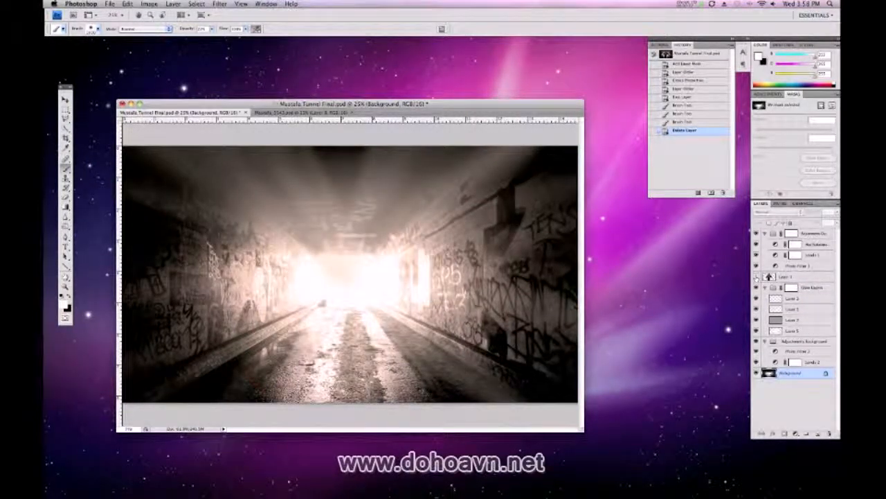
pyautogui.click(757, 277)
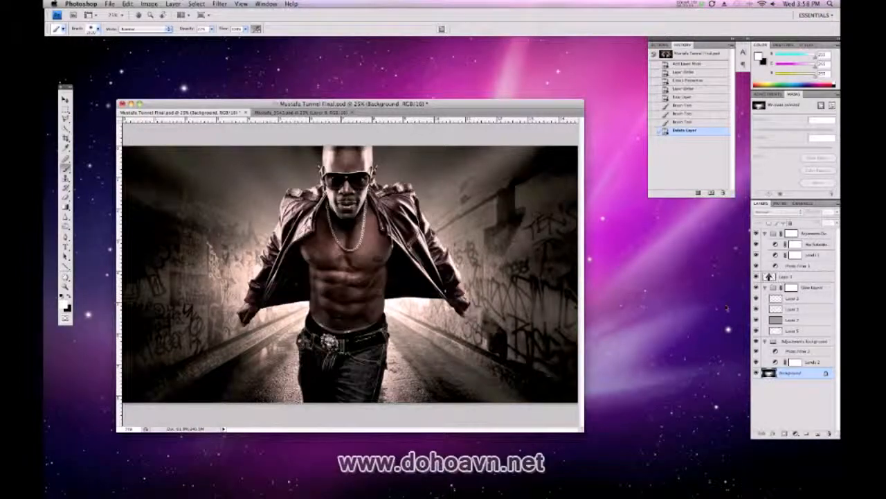
# Collapse the upper adjustments group, the glow layers group and the background adjustments group
pyautogui.moveTo(466, 103); pyautogui.dragTo(472, 103)
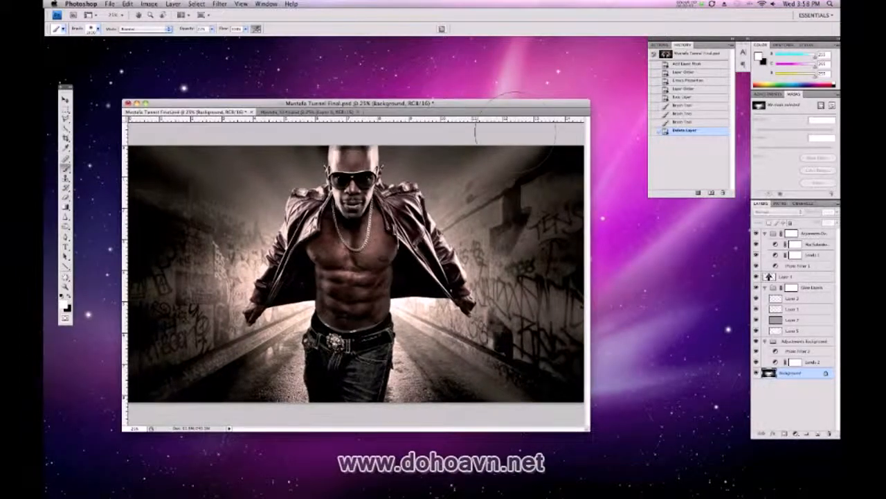
pyautogui.click(767, 237)
pyautogui.click(766, 255)
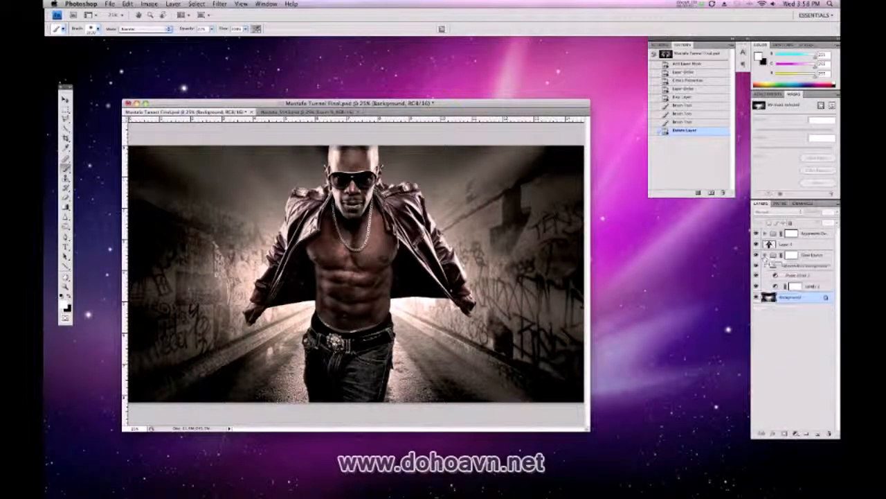
pyautogui.click(766, 265)
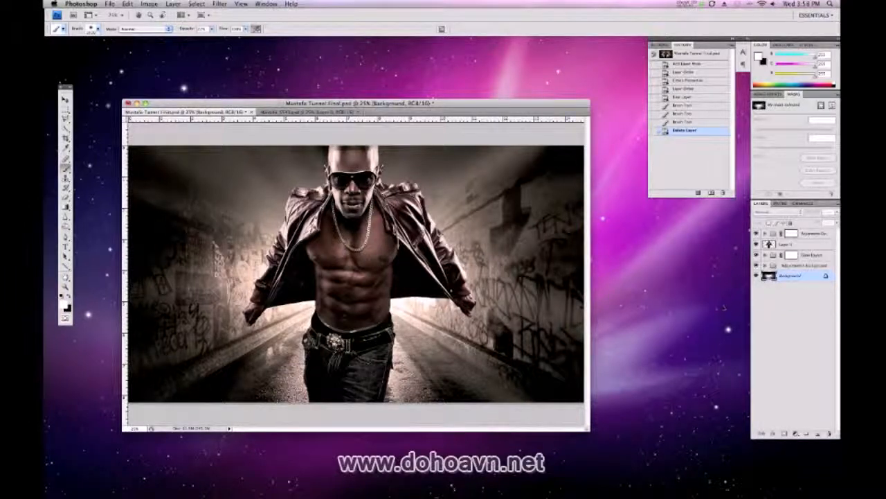
# Switch to the Finder desktop and open the raw photo _MG_5543.CR2 in Photoshop's Camera Raw
pyautogui.moveTo(521, 104); pyautogui.dragTo(538, 111)
pyautogui.click(634, 216)
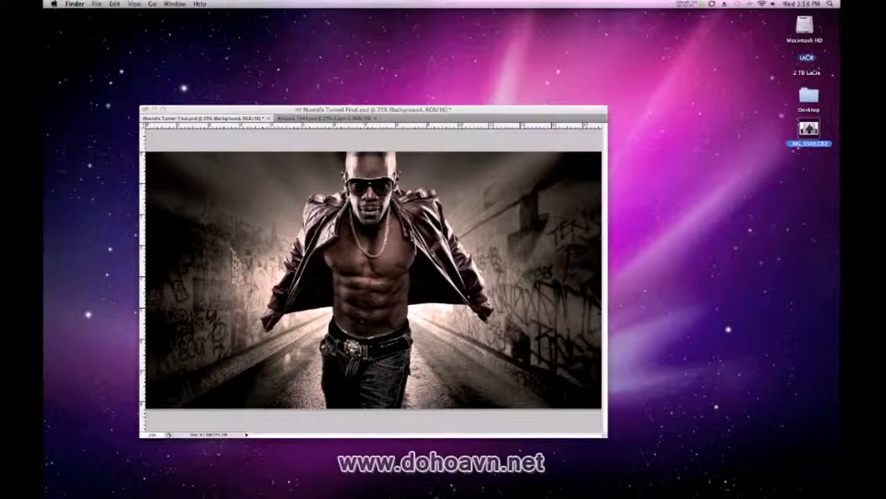
pyautogui.moveTo(807, 129); pyautogui.dragTo(60, 145)
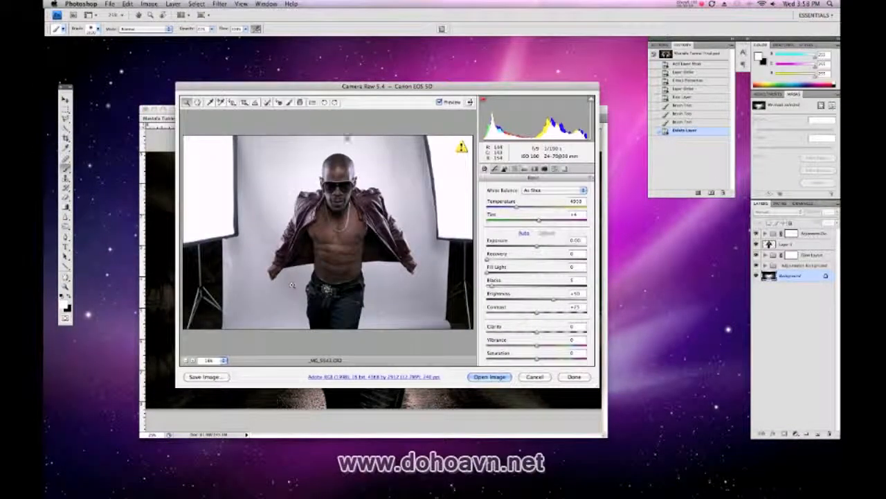
pyautogui.moveTo(462, 88); pyautogui.dragTo(437, 112)
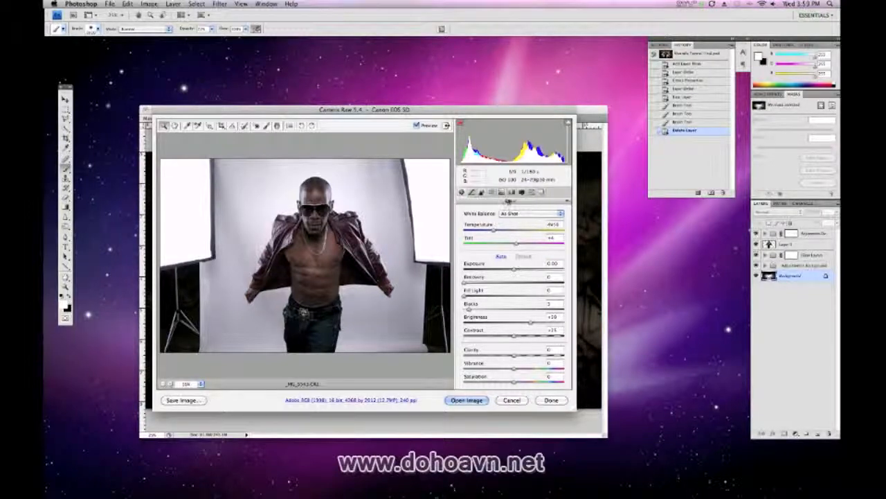
# Review the Camera Raw adjustment pages, including Detail and HSL / Grayscale, and return to the Basic settings
pyautogui.click(471, 193)
pyautogui.click(481, 192)
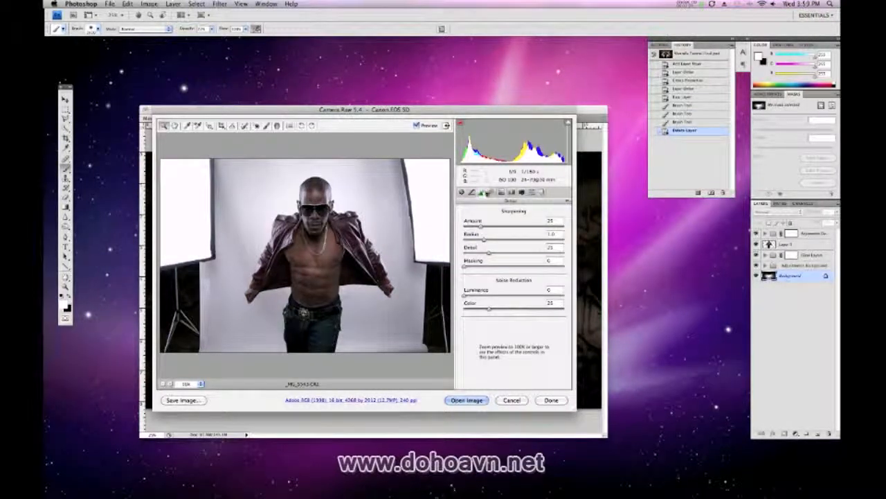
pyautogui.click(491, 192)
pyautogui.click(501, 193)
pyautogui.click(512, 193)
pyautogui.click(520, 193)
pyautogui.click(541, 192)
pyautogui.click(551, 193)
pyautogui.click(462, 192)
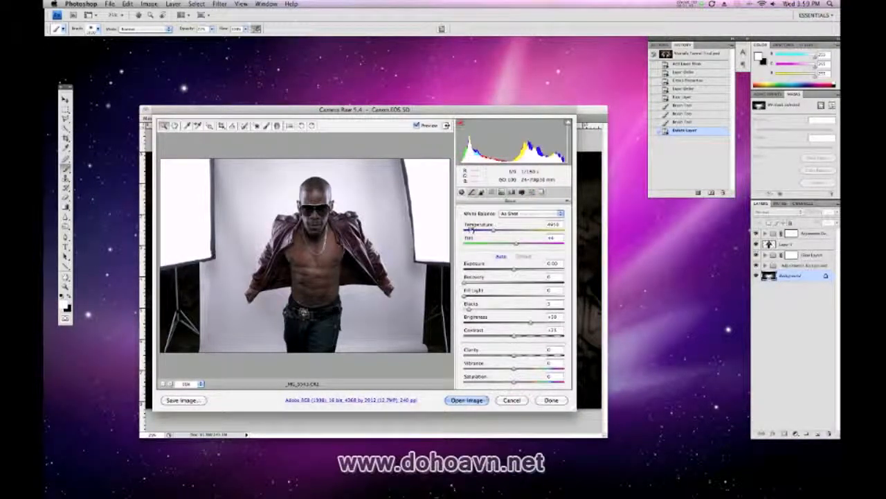
pyautogui.click(492, 192)
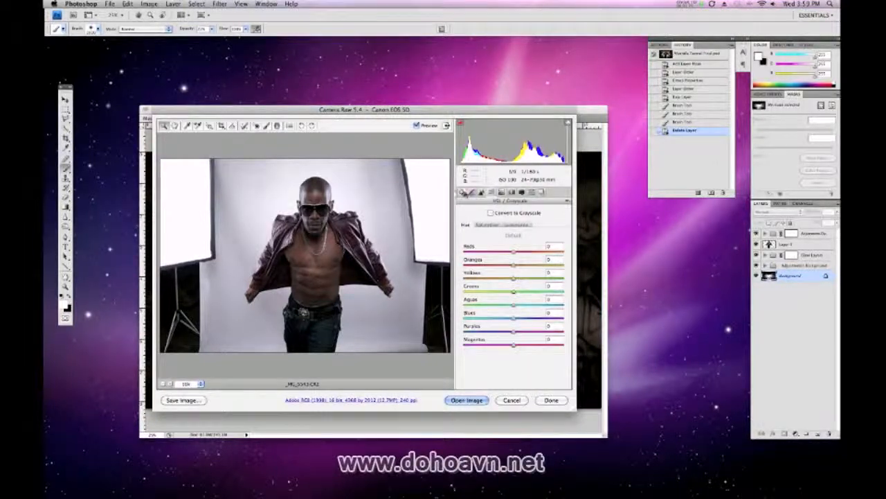
pyautogui.click(462, 193)
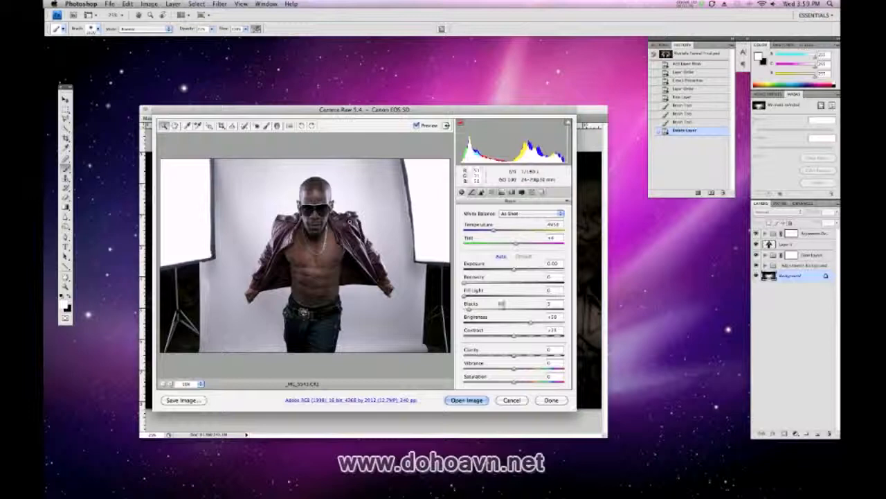
# Set Fill Light to 72 and Contrast to -34, and open the raw photo as a smart object
pyautogui.moveTo(469, 295); pyautogui.dragTo(536, 298)
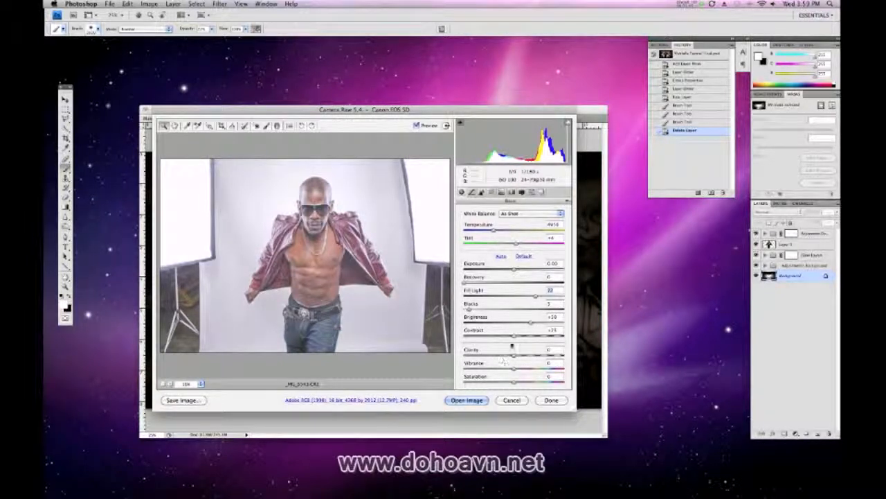
pyautogui.moveTo(514, 335); pyautogui.dragTo(473, 338)
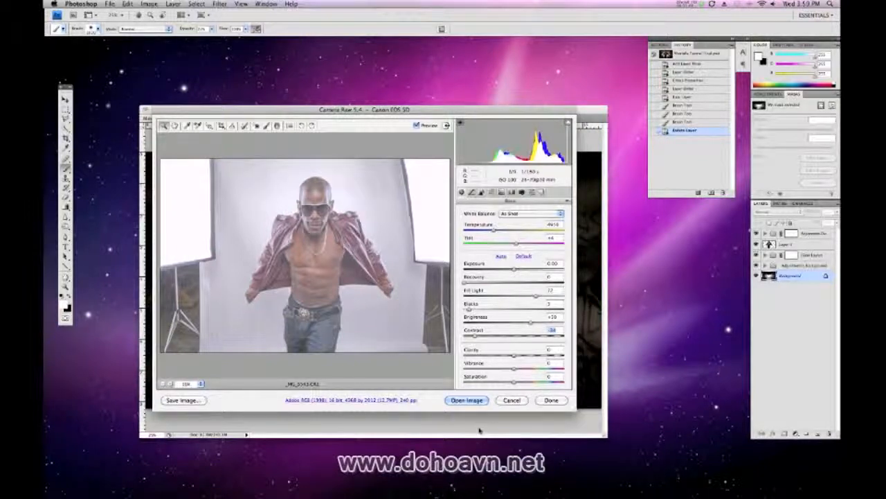
pyautogui.press('shift')
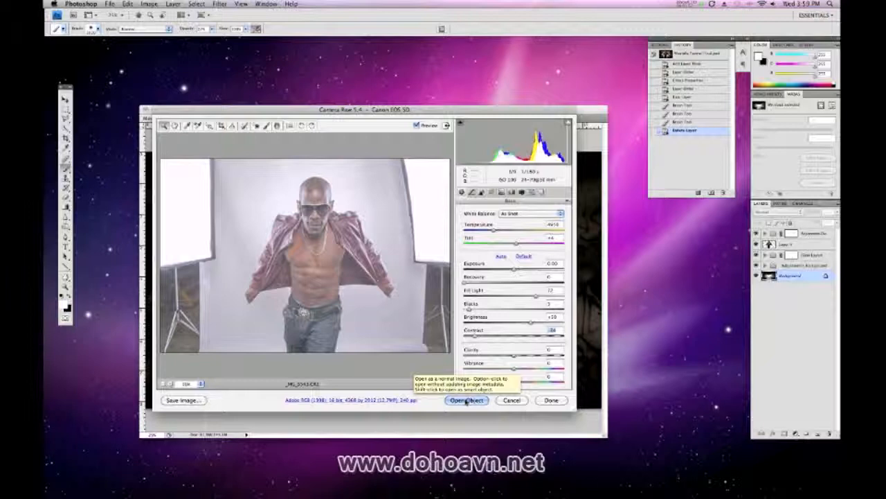
pyautogui.keyDown('shift'); pyautogui.click(469, 401); pyautogui.keyUp('shift')
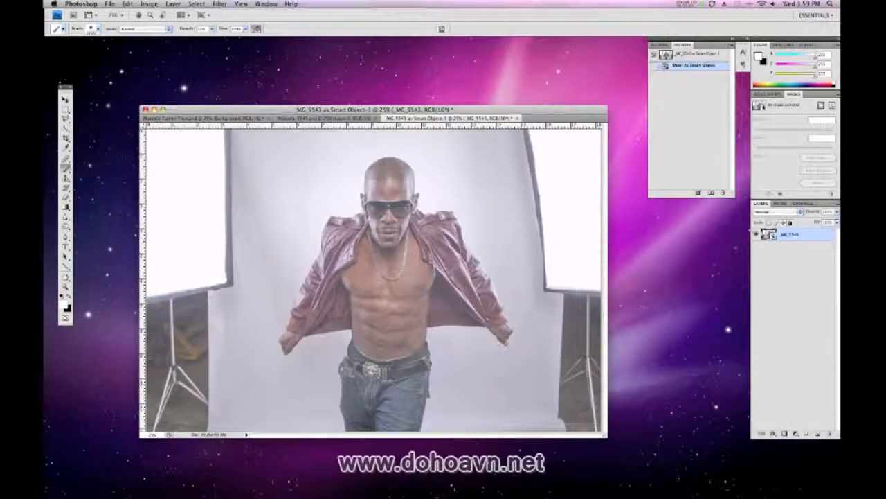
# Create an independent smart object copy of the photo layer and set the copy's blend mode to Overlay
pyautogui.press('f')
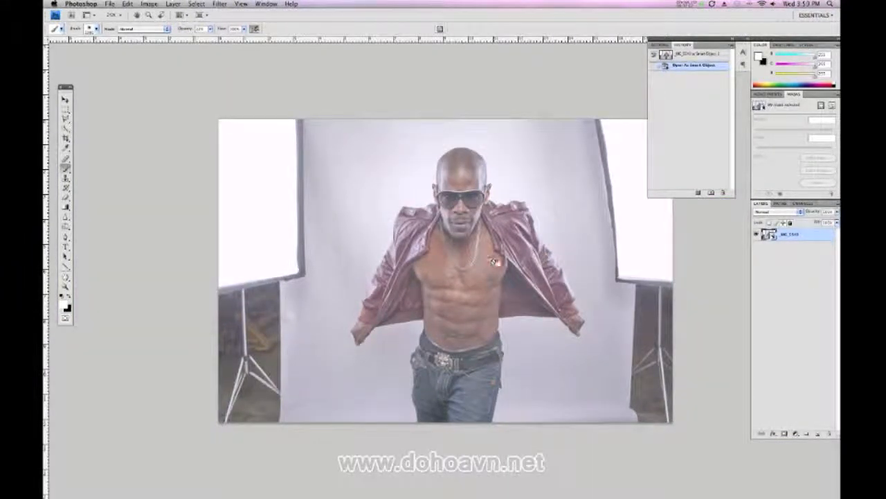
pyautogui.moveTo(507, 279); pyautogui.dragTo(418, 277)
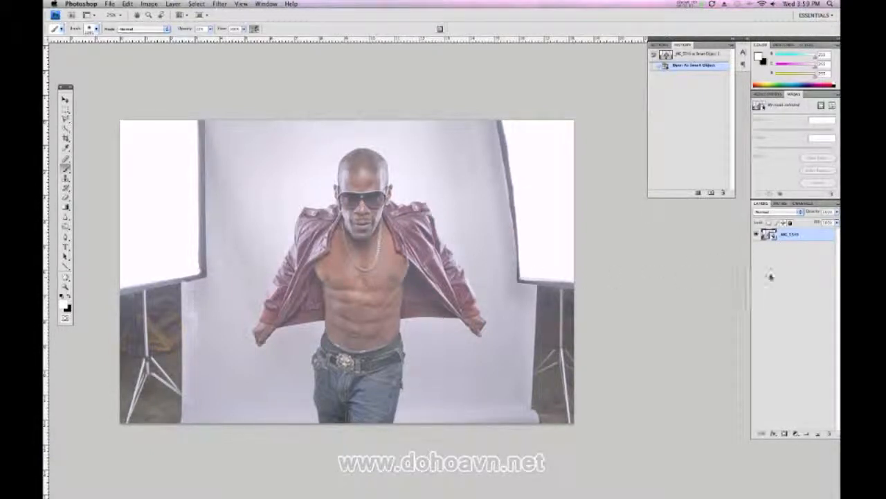
pyautogui.rightClick(801, 239)
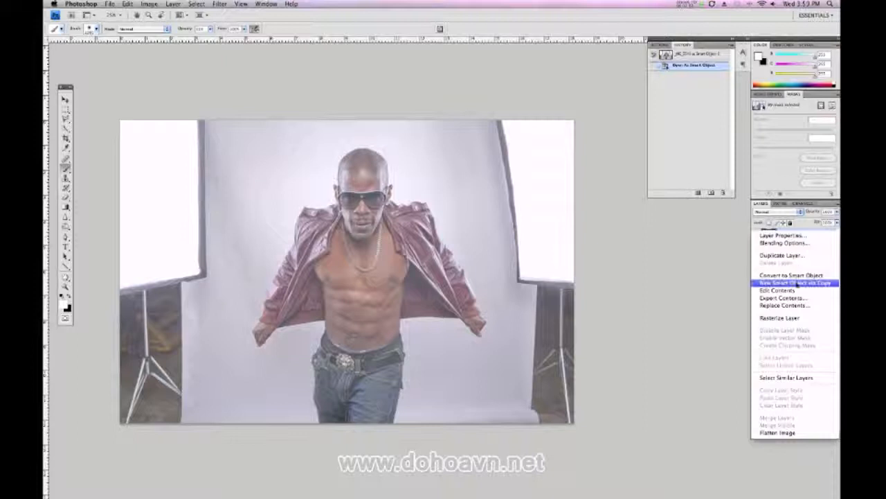
pyautogui.click(798, 284)
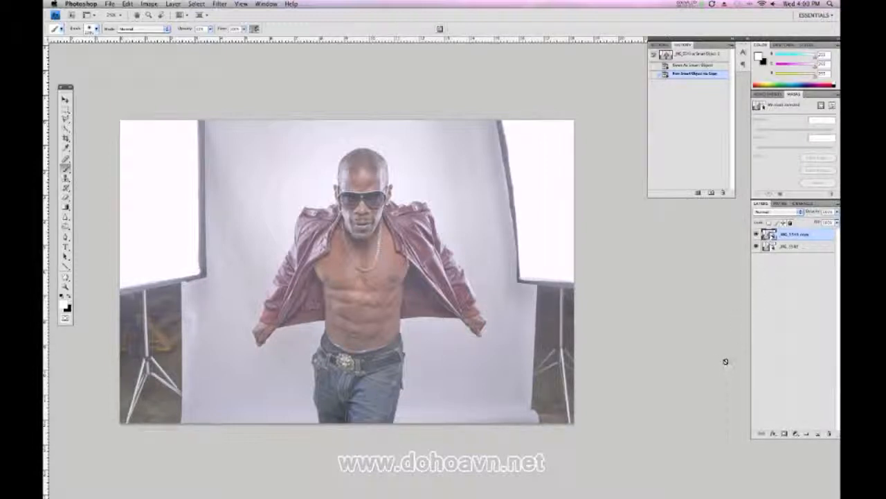
pyautogui.click(771, 213)
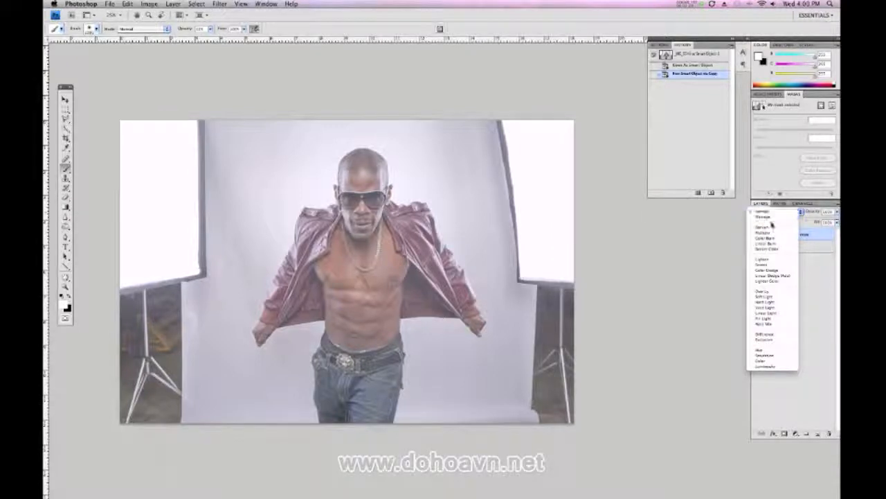
pyautogui.click(766, 295)
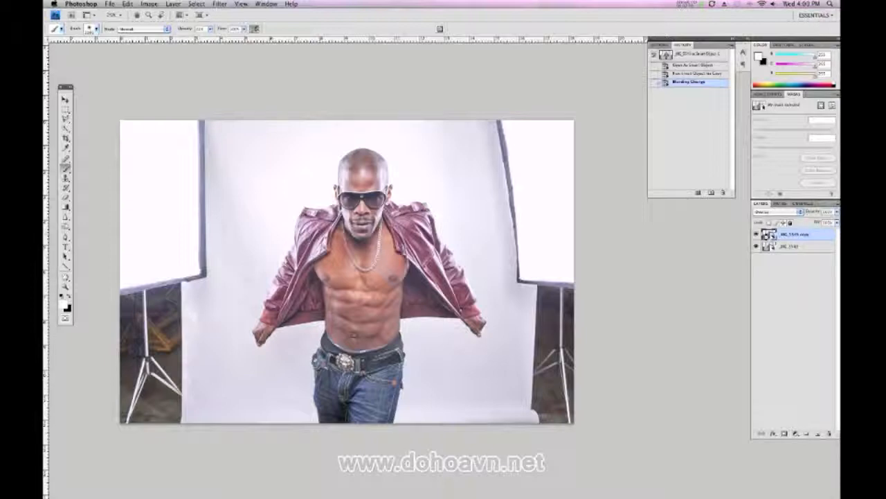
# Convert the Overlay copy's raw content to grayscale, with Oranges at -45 and Reds at about -48 in the grayscale mix
pyautogui.doubleClick(769, 235)
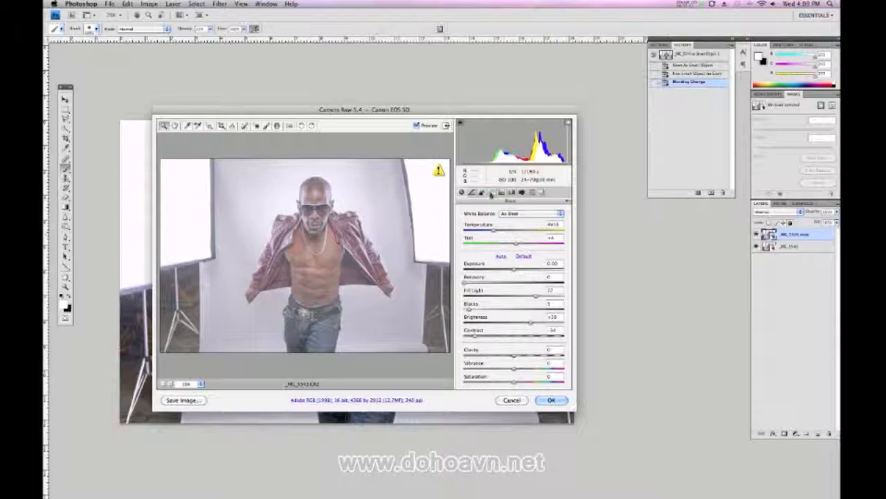
pyautogui.click(492, 194)
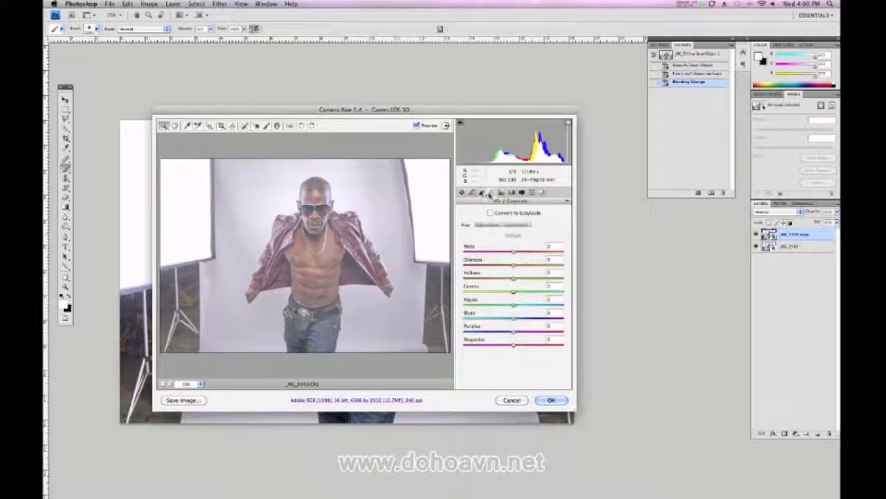
pyautogui.click(490, 213)
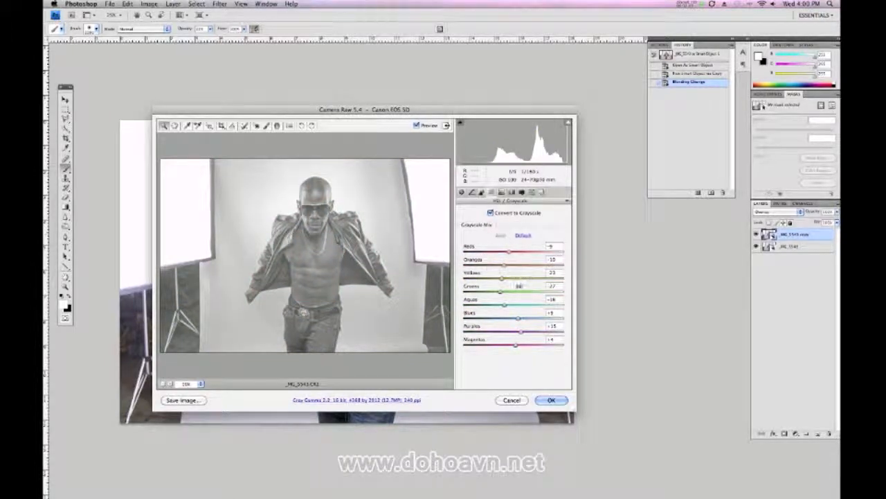
pyautogui.moveTo(504, 265)
pyautogui.mouseDown()
pyautogui.moveTo(489, 252)
pyautogui.moveTo(493, 267)
pyautogui.moveTo(467, 265)
pyautogui.moveTo(492, 267)
pyautogui.mouseUp()
pyautogui.click(487, 266)
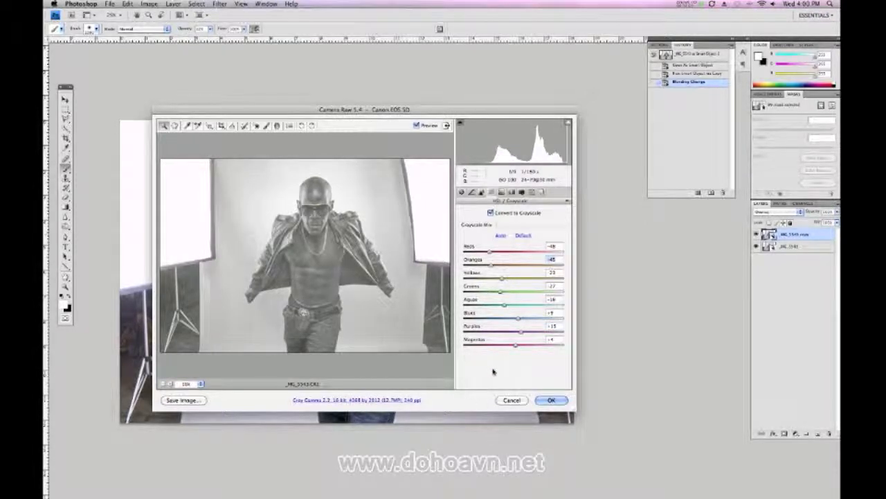
pyautogui.click(549, 401)
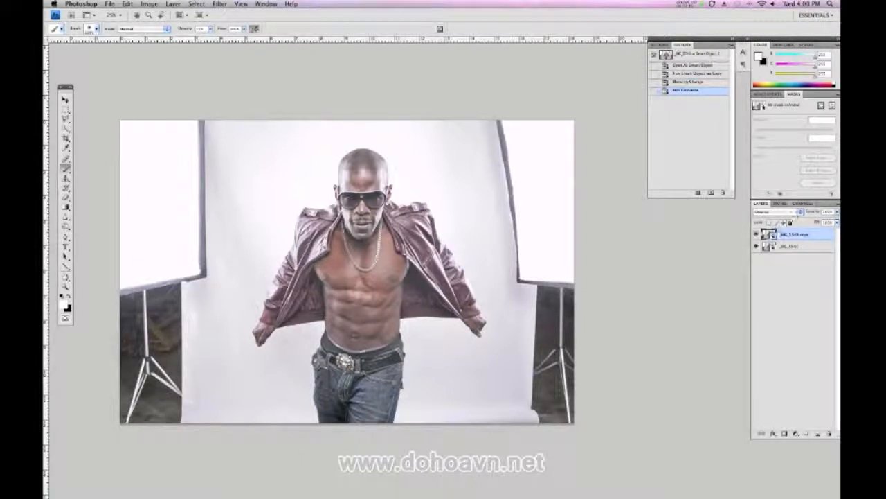
# In the original layer's raw settings, set Exposure to about -0.45 and Fill Light to about 83, lower Contrast and slightly raise Clarity
pyautogui.doubleClick(769, 247)
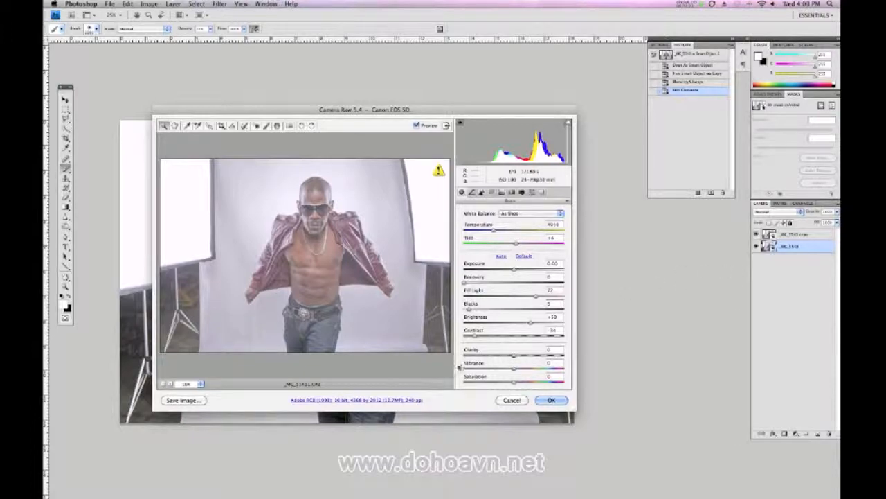
pyautogui.moveTo(511, 275); pyautogui.dragTo(504, 271)
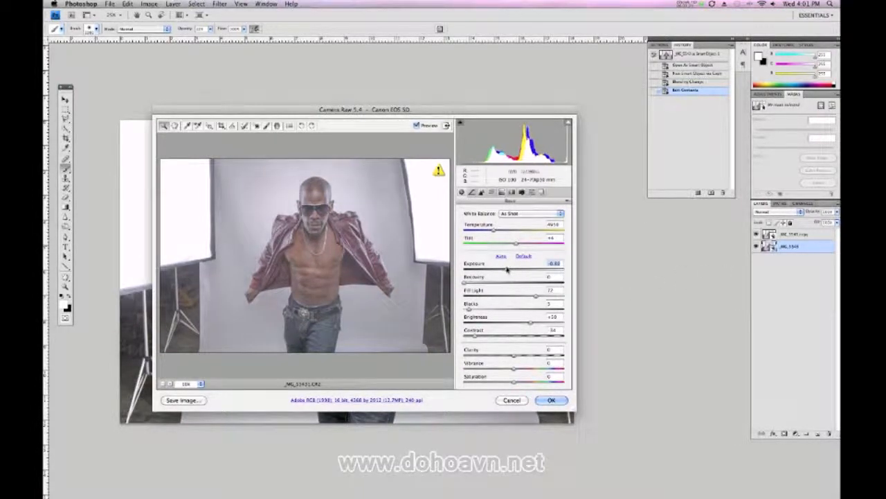
pyautogui.moveTo(507, 269); pyautogui.dragTo(509, 270)
pyautogui.moveTo(536, 297); pyautogui.dragTo(547, 296)
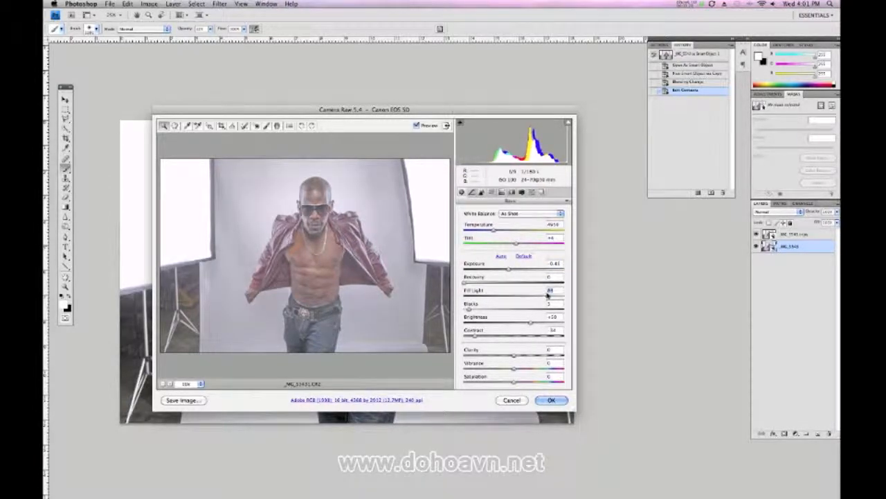
pyautogui.moveTo(475, 337); pyautogui.dragTo(469, 337)
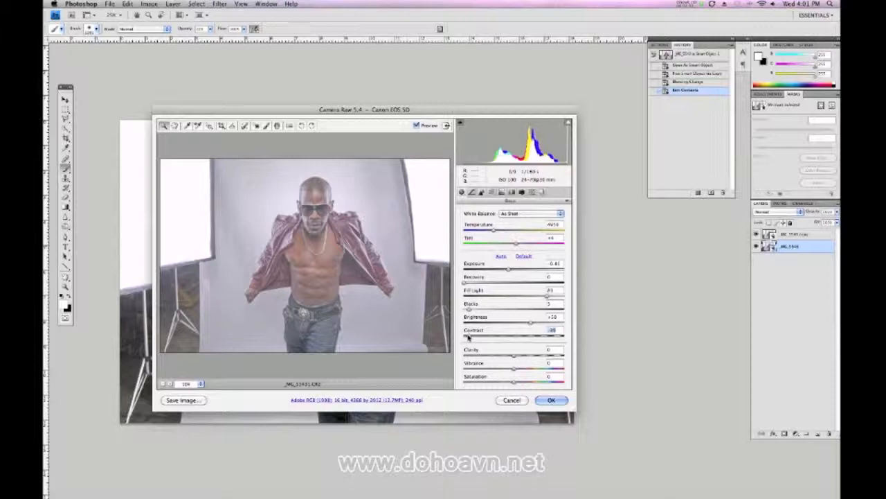
pyautogui.moveTo(514, 356); pyautogui.dragTo(518, 356)
pyautogui.click(551, 400)
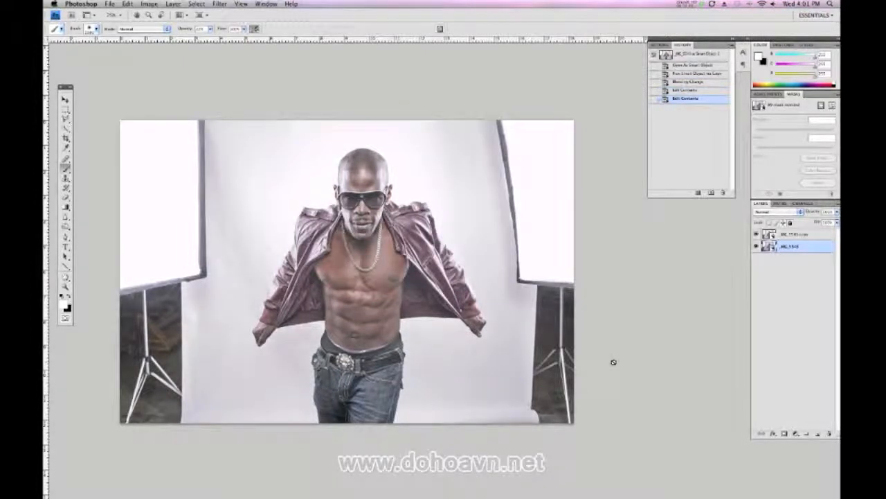
# In the Overlay copy's raw settings, set Blacks to 31, Exposure to -0.15, Contrast to about -41 and Fill Light to about 77, and slightly raise Clarity
pyautogui.doubleClick(768, 234)
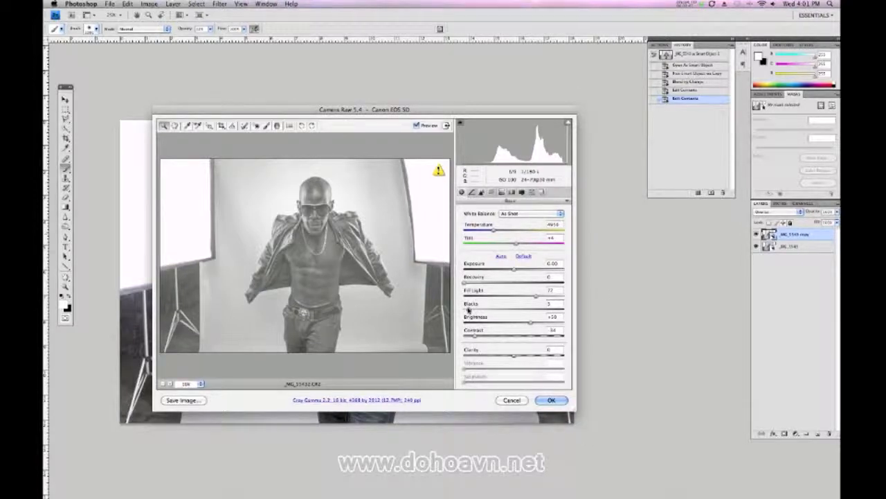
pyautogui.moveTo(470, 310); pyautogui.dragTo(496, 306)
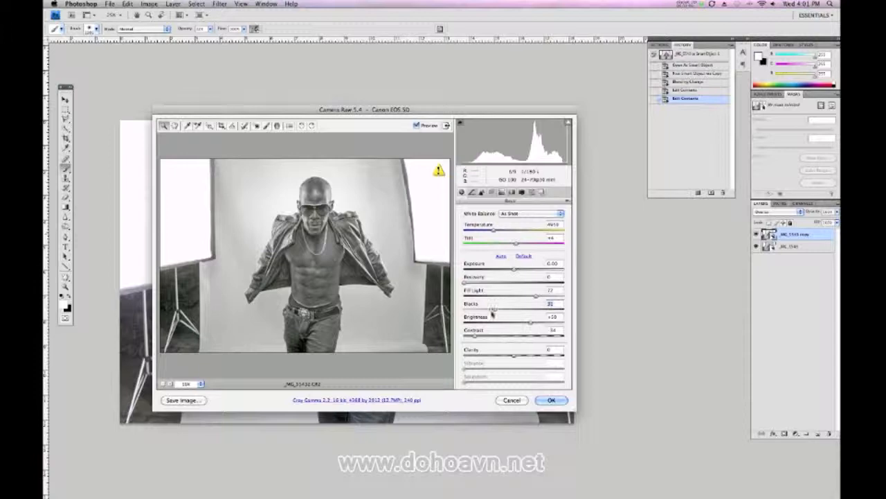
pyautogui.moveTo(513, 271); pyautogui.dragTo(511, 272)
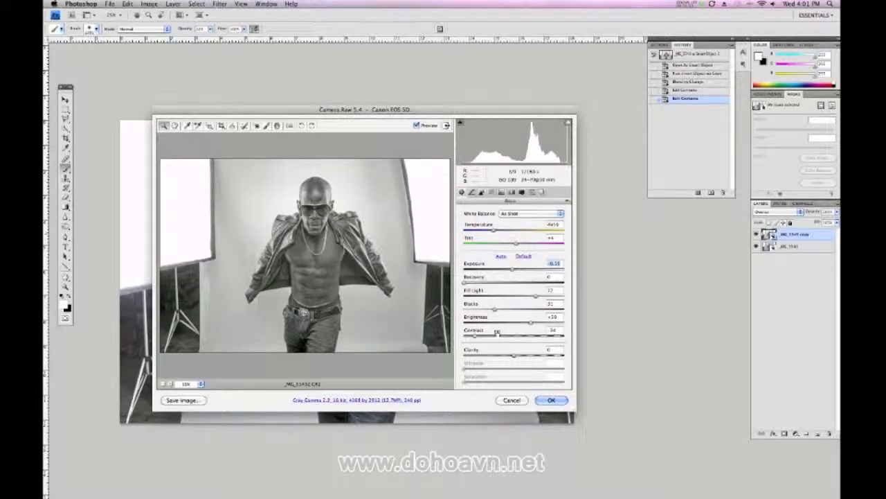
pyautogui.moveTo(475, 336); pyautogui.dragTo(470, 336)
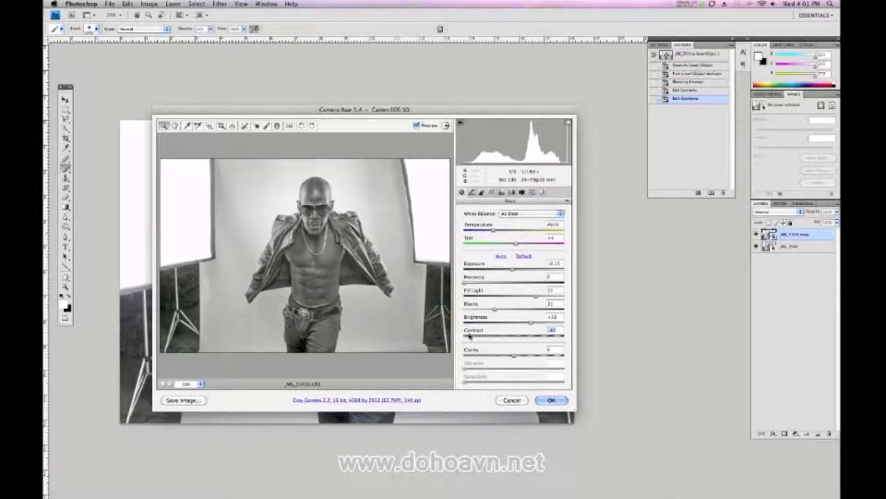
pyautogui.moveTo(536, 296); pyautogui.dragTo(543, 295)
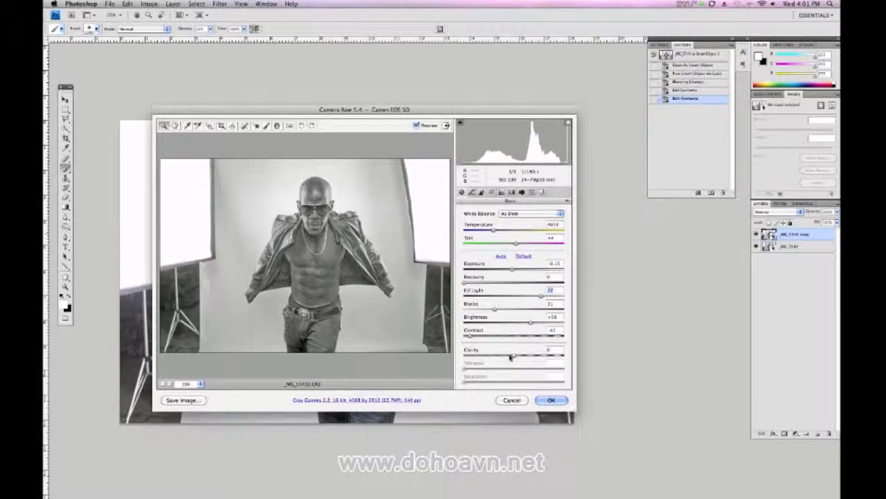
pyautogui.moveTo(511, 357); pyautogui.dragTo(522, 356)
pyautogui.click(550, 400)
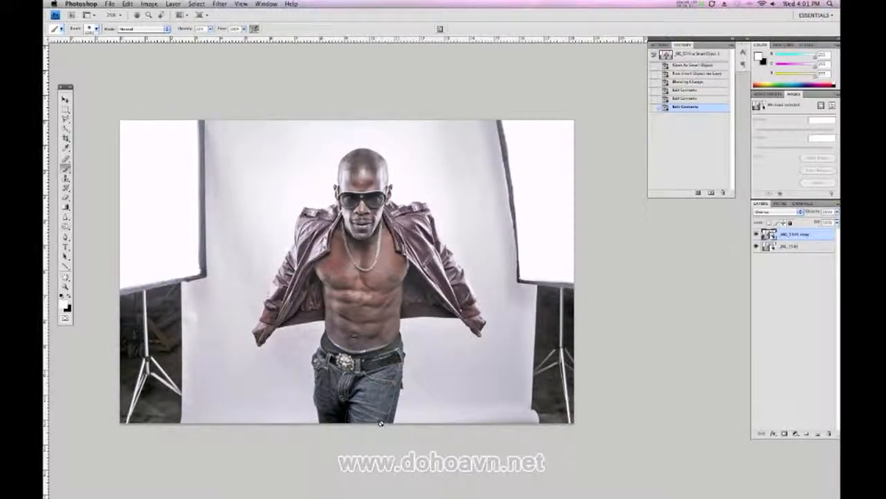
# In the original layer's raw settings, set Fill Light to 90 and Blacks to about 41
pyautogui.click(768, 246)
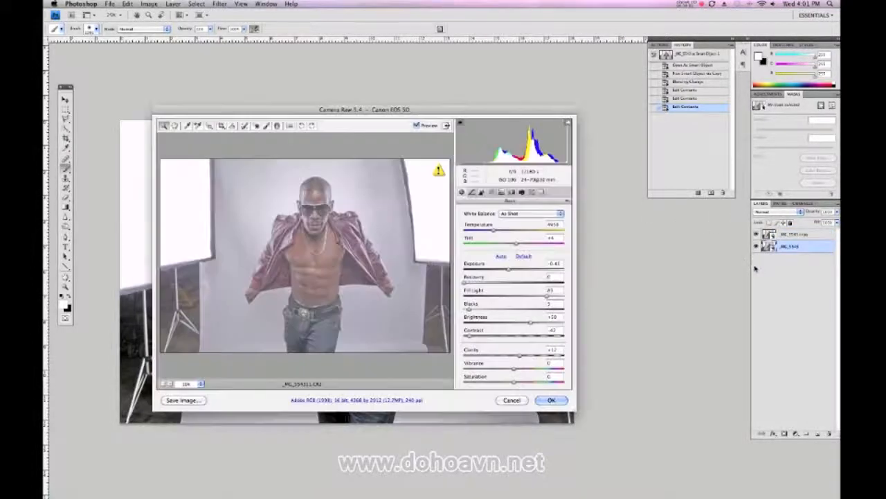
pyautogui.moveTo(475, 311); pyautogui.dragTo(496, 312)
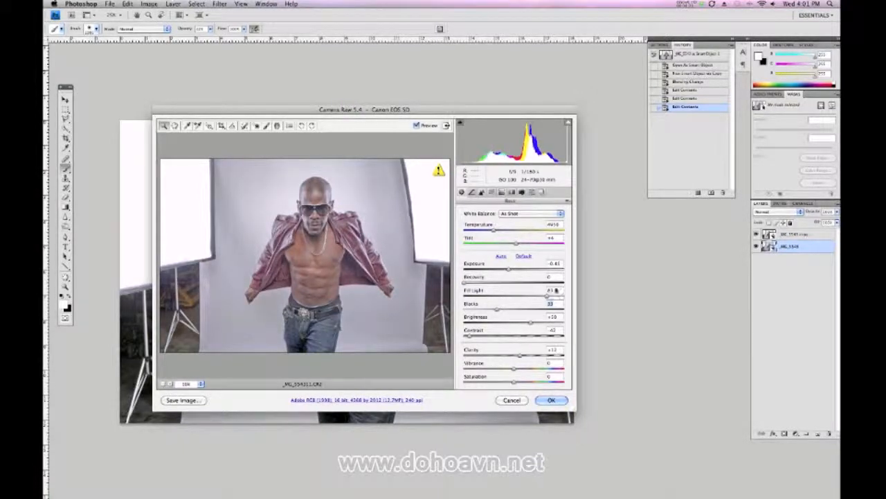
pyautogui.moveTo(547, 297); pyautogui.dragTo(554, 297)
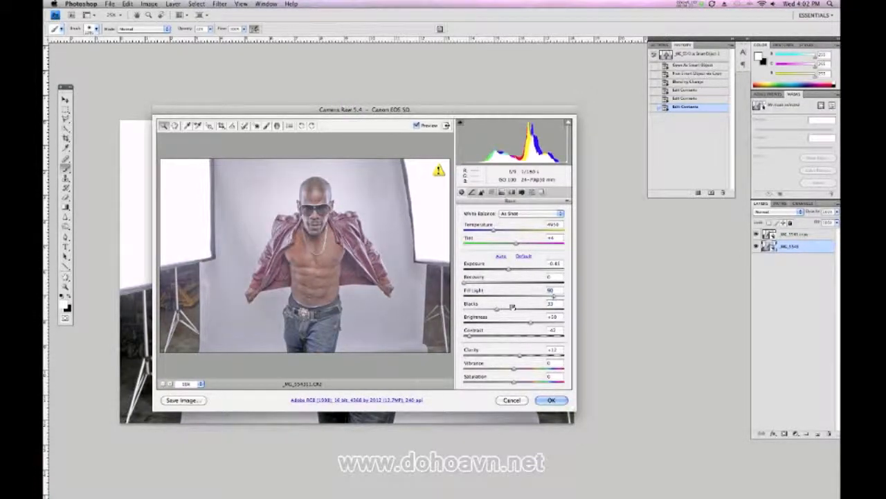
pyautogui.moveTo(497, 311); pyautogui.dragTo(506, 313)
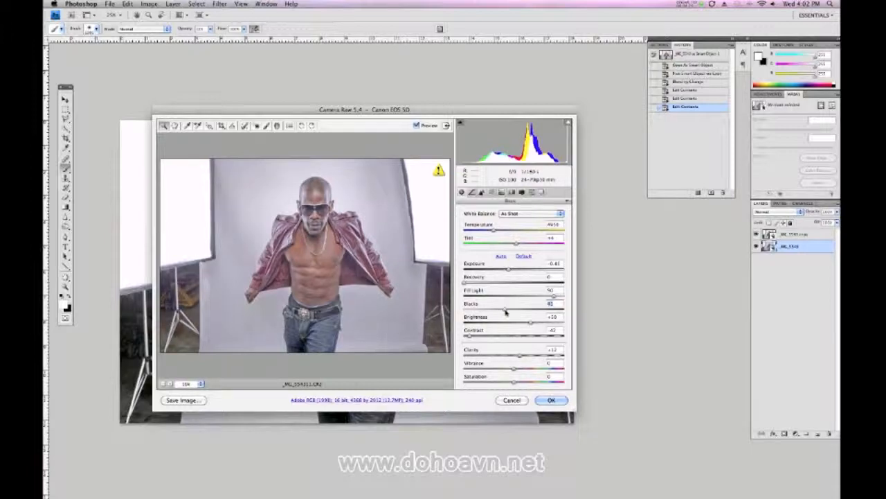
pyautogui.click(552, 399)
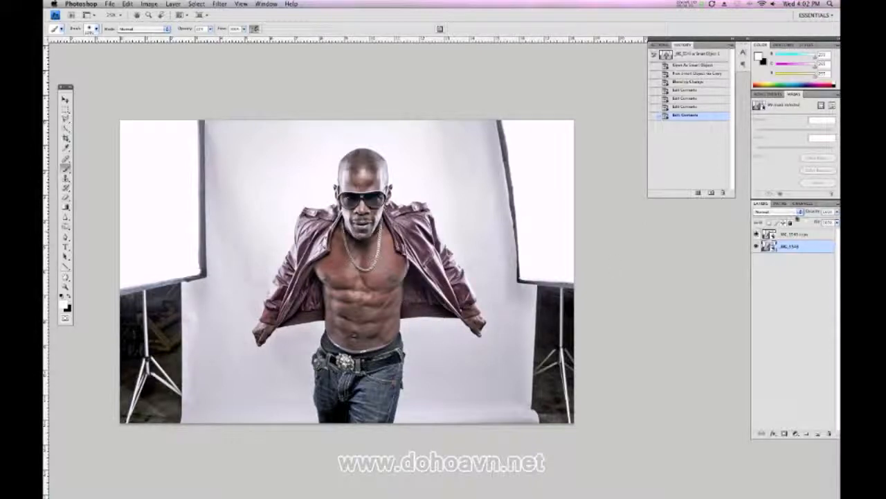
# Merge the two smart object layers into one and duplicate the merged layer
pyautogui.keyDown('shift'); pyautogui.click(790, 235); pyautogui.keyUp('shift')
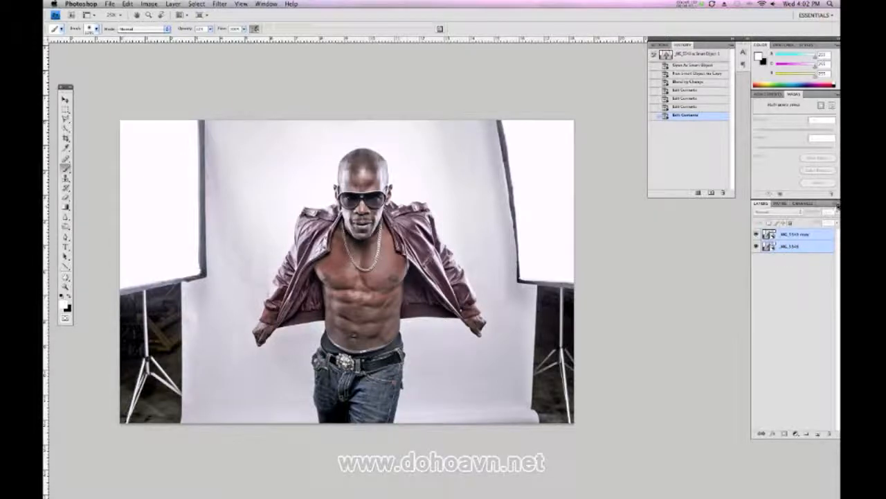
pyautogui.click(836, 204)
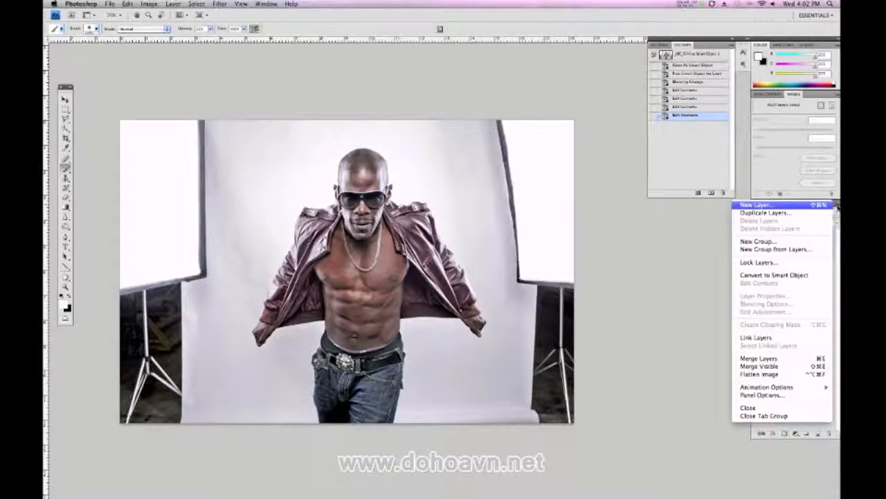
pyautogui.click(805, 358)
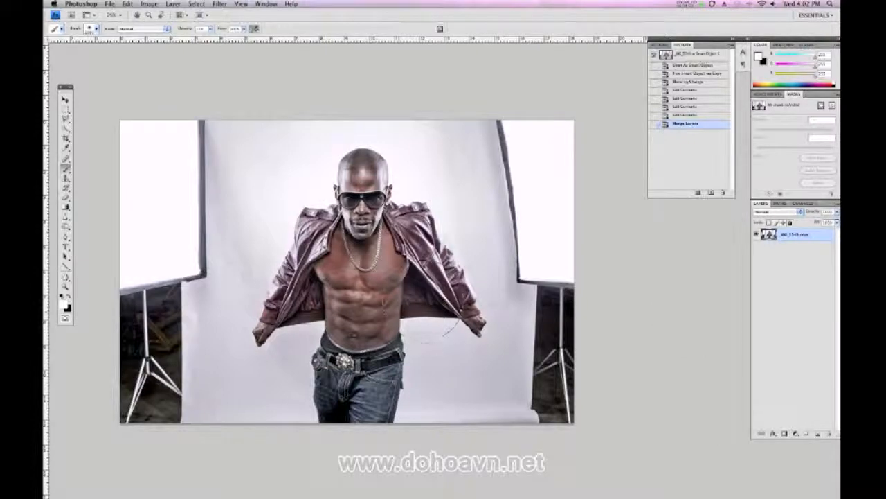
pyautogui.press('super+j')
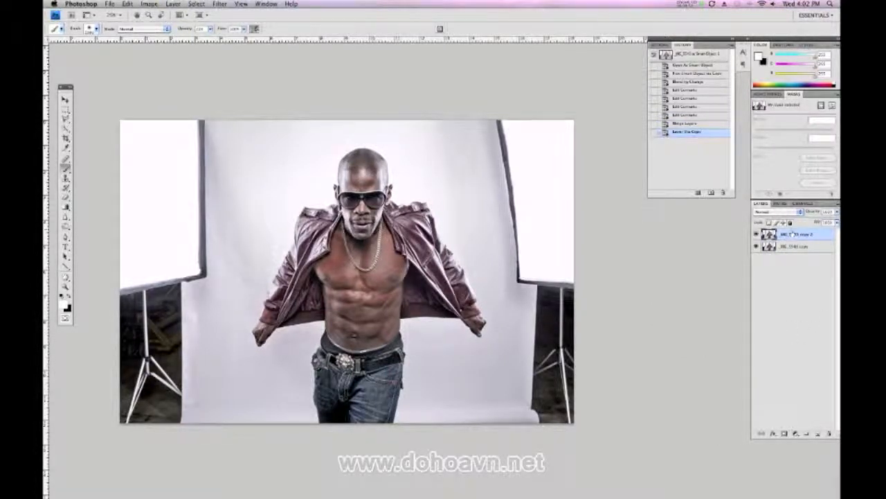
# Apply a Gaussian Blur with a radius of 10 pixels to the duplicate layer
pyautogui.click(220, 3)
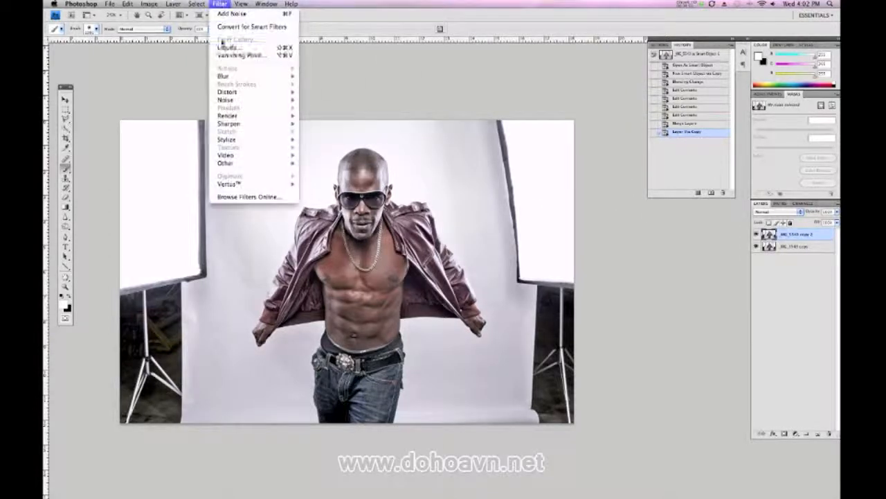
pyautogui.moveTo(223, 75)
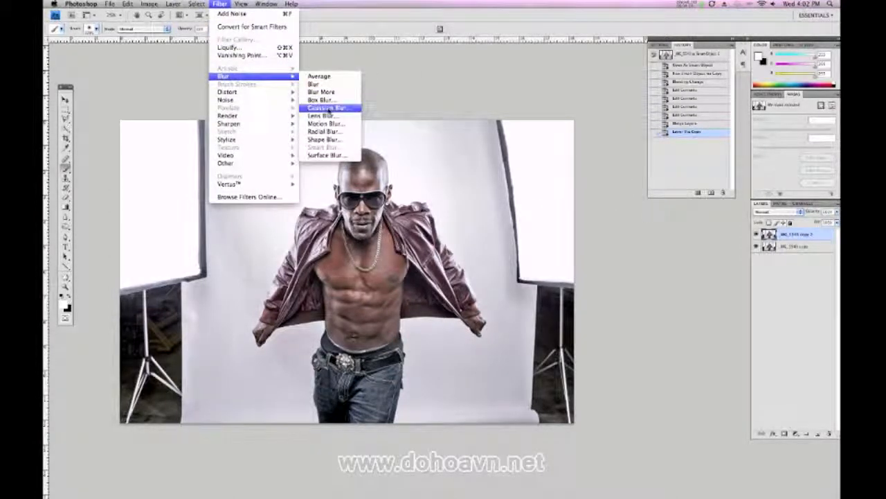
pyautogui.click(328, 107)
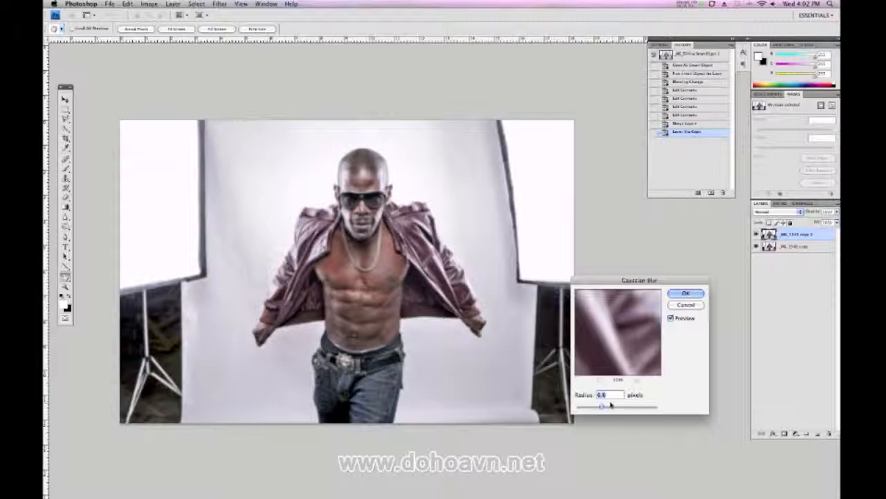
pyautogui.write('10')
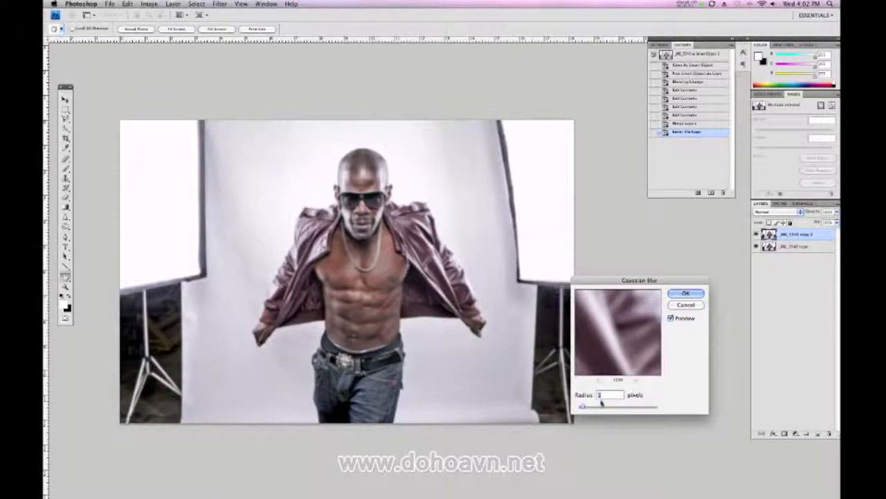
pyautogui.click(685, 295)
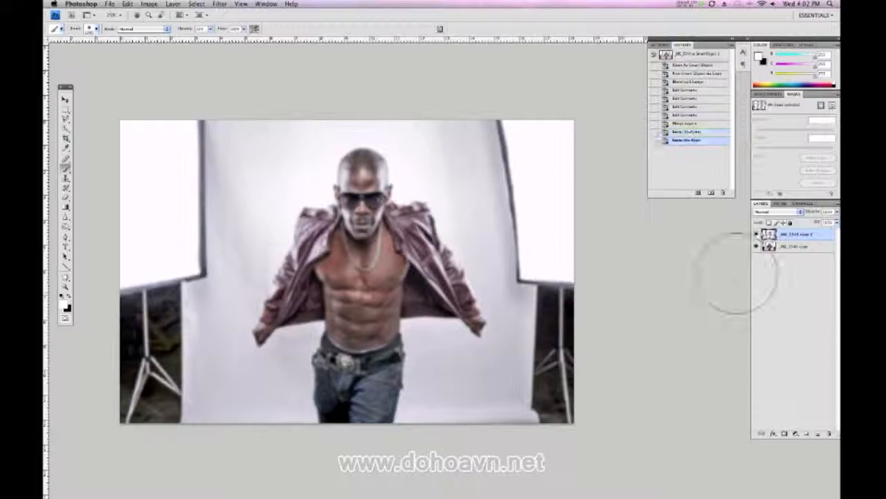
# Set the blurred layer's blend mode to Overlay and reduce its opacity
pyautogui.click(778, 213)
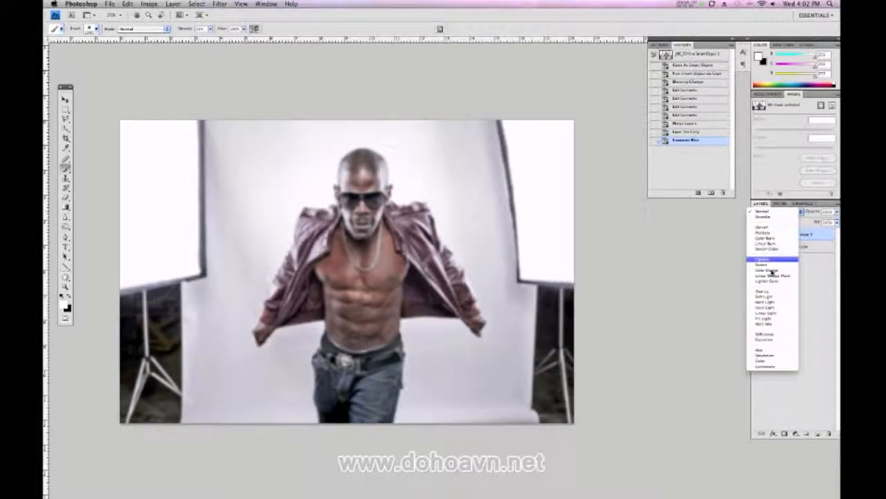
pyautogui.click(775, 292)
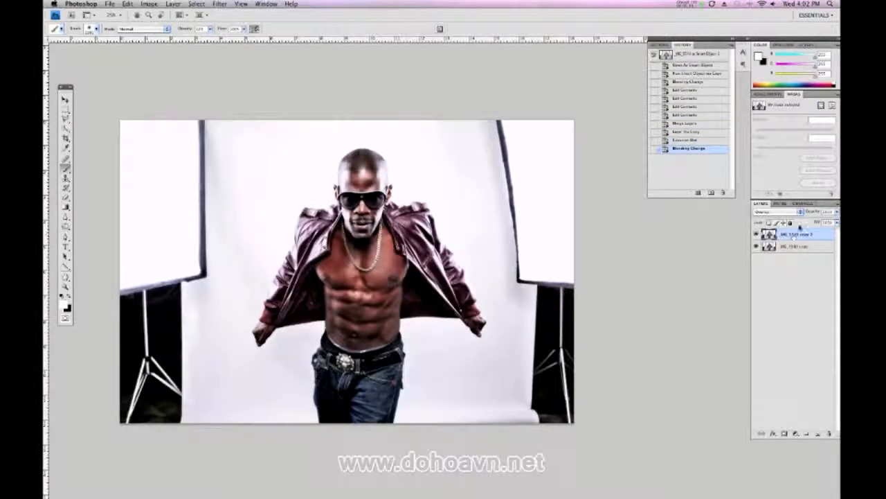
pyautogui.moveTo(811, 211); pyautogui.dragTo(699, 221)
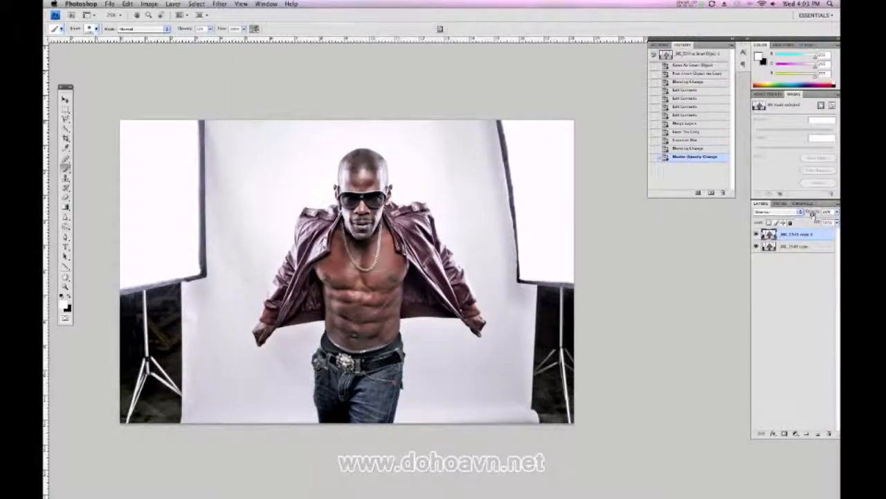
# Merge the blurred Overlay layer with the photo layer below and duplicate the result
pyautogui.keyDown('shift'); pyautogui.click(797, 247); pyautogui.keyUp('shift')
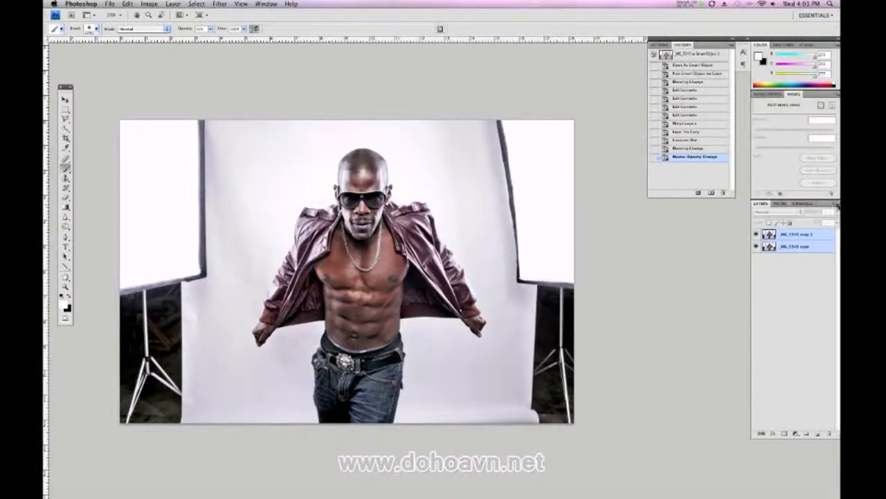
pyautogui.click(836, 204)
pyautogui.click(771, 360)
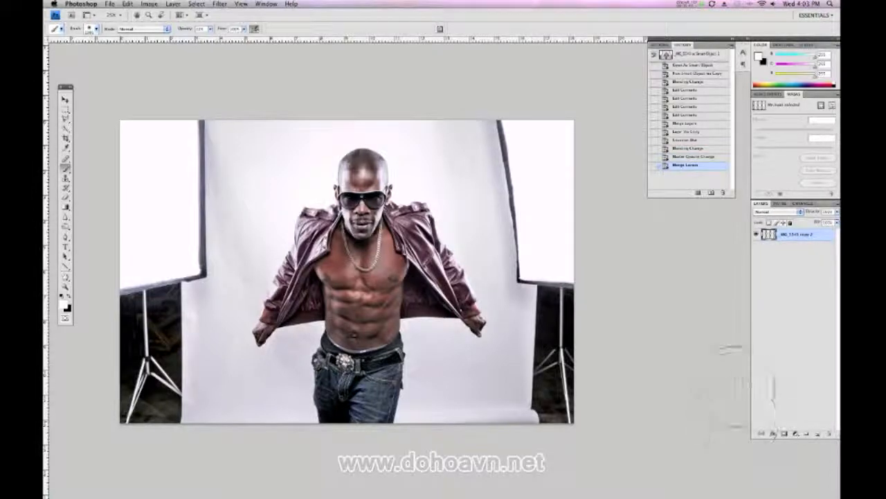
pyautogui.press('super+j')
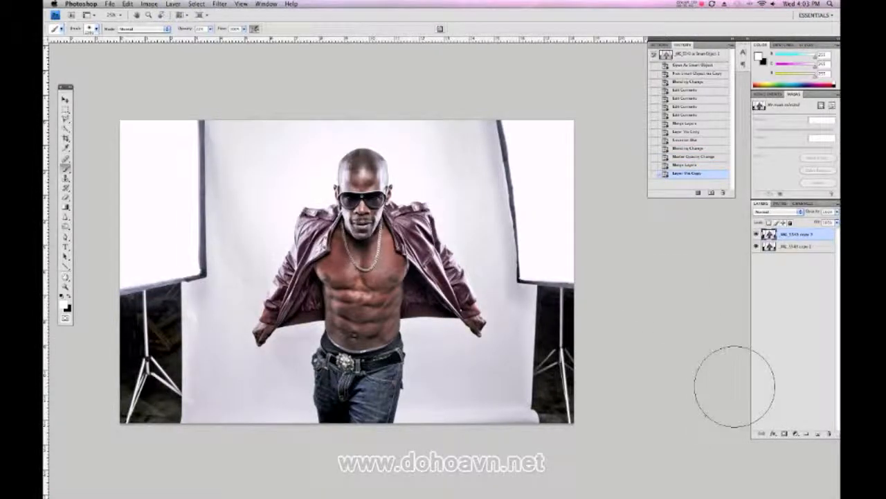
# Apply a High Pass filter with a radius of 4.0 pixels to the new duplicate layer
pyautogui.click(220, 3)
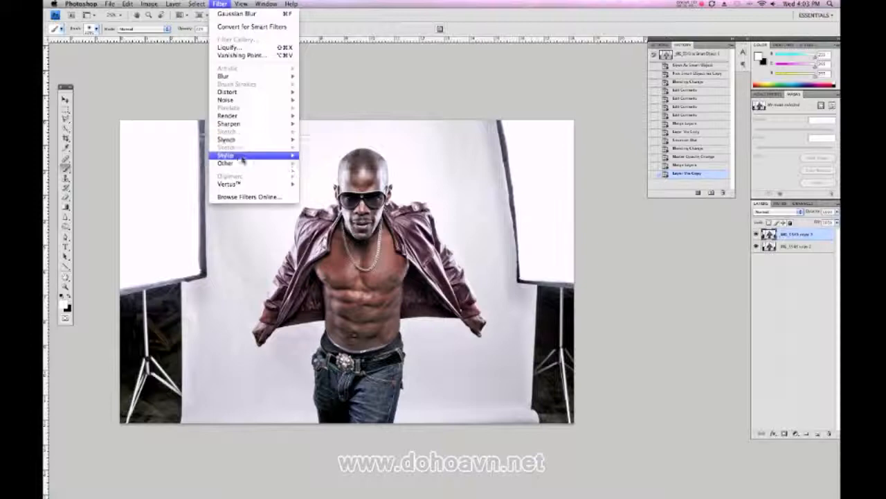
pyautogui.moveTo(240, 165)
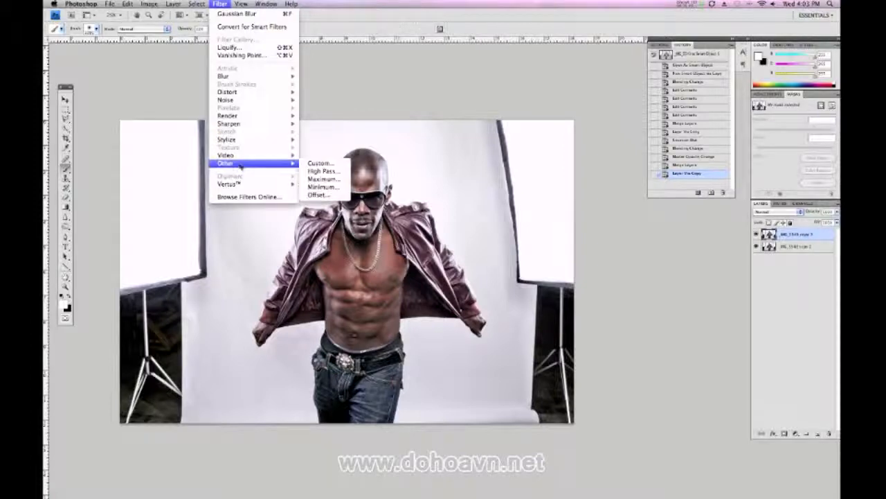
pyautogui.click(318, 171)
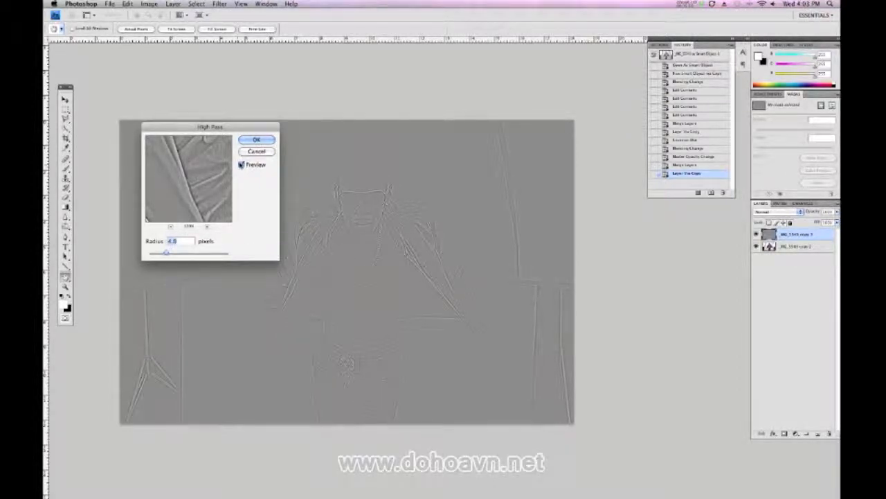
pyautogui.click(256, 140)
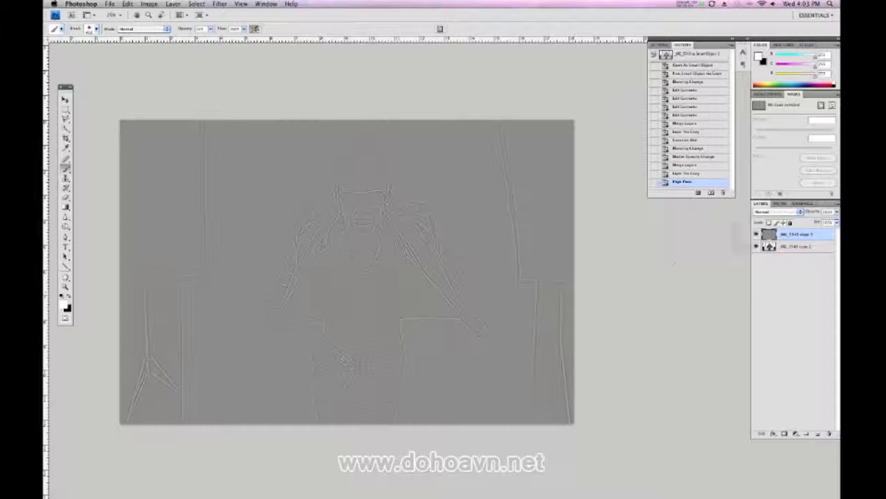
# Set the High Pass layer's blend mode to Overlay and inspect the sharpened detail in the jacket and face
pyautogui.click(785, 212)
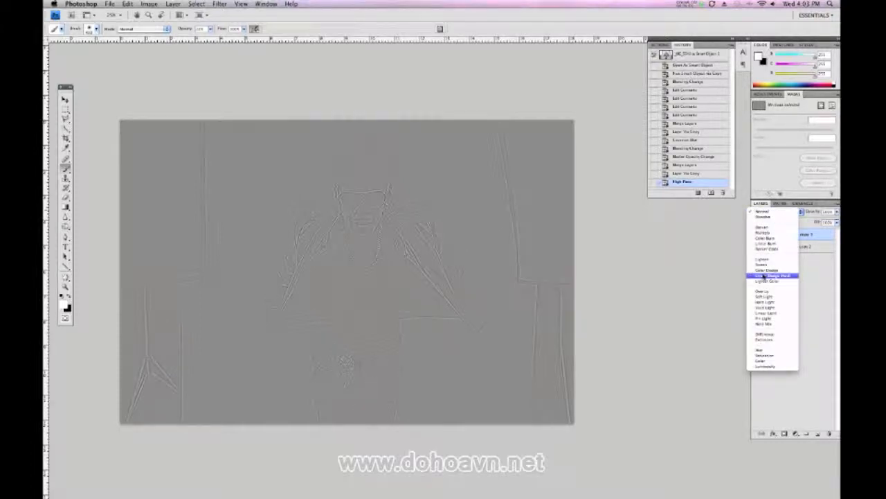
pyautogui.click(765, 294)
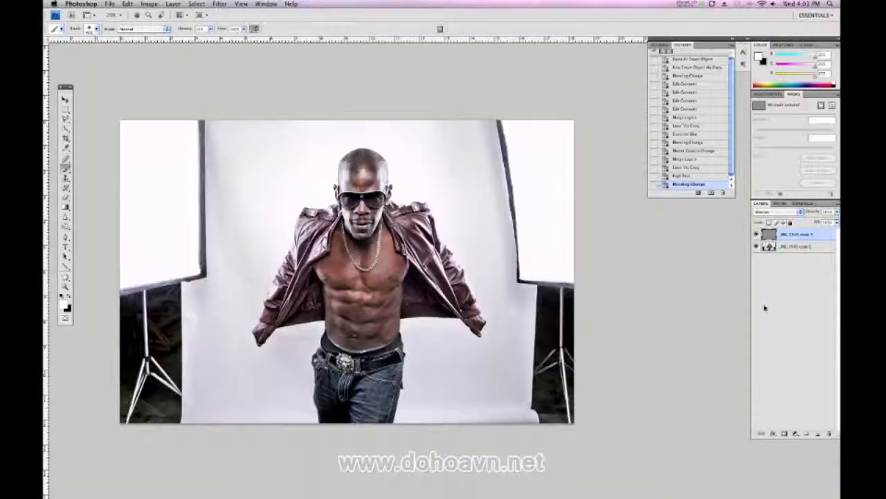
pyautogui.press('super+plus')
pyautogui.press('super+plus')
pyautogui.press('super+plus')
pyautogui.press('super+plus')
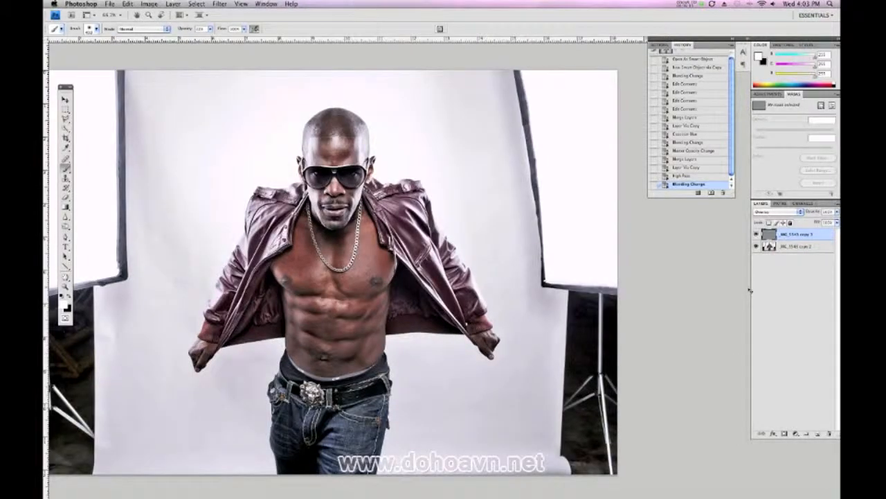
pyautogui.press('super+plus')
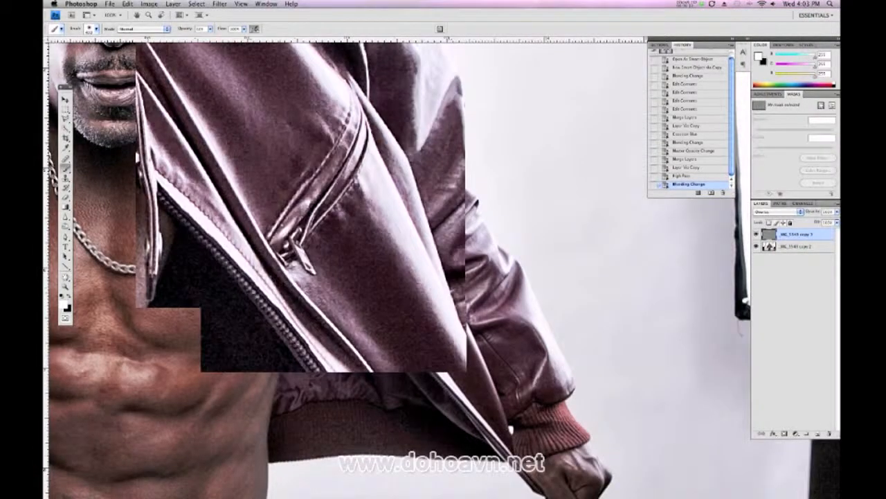
pyautogui.moveTo(279, 217); pyautogui.dragTo(402, 379)
pyautogui.moveTo(369, 138)
pyautogui.mouseDown()
pyautogui.moveTo(396, 257)
pyautogui.moveTo(650, 462)
pyautogui.mouseUp()
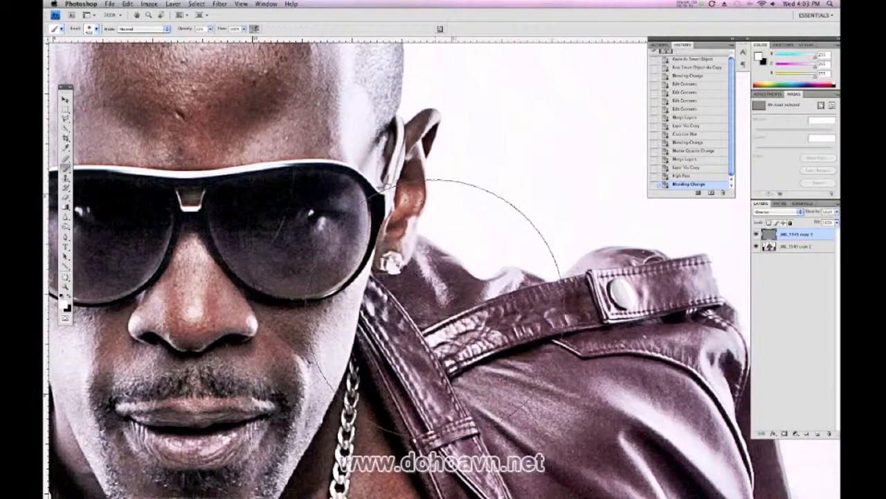
# Slightly lower the High Pass layer's opacity, and merge it with the photo layer below
pyautogui.press('super+minus')
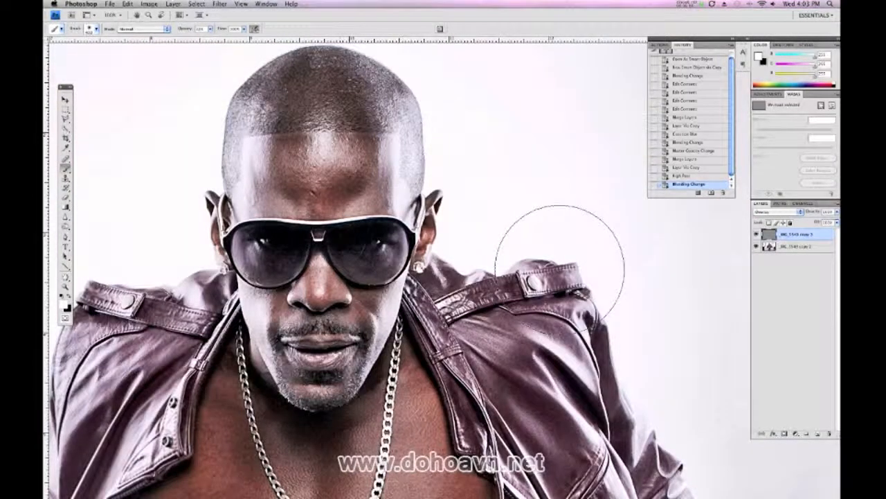
pyautogui.moveTo(818, 211); pyautogui.dragTo(812, 214)
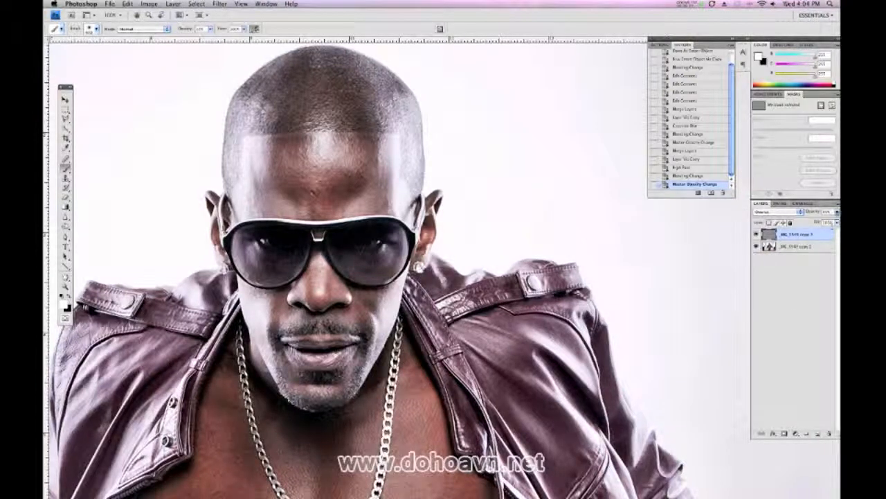
pyautogui.click(835, 204)
pyautogui.click(796, 359)
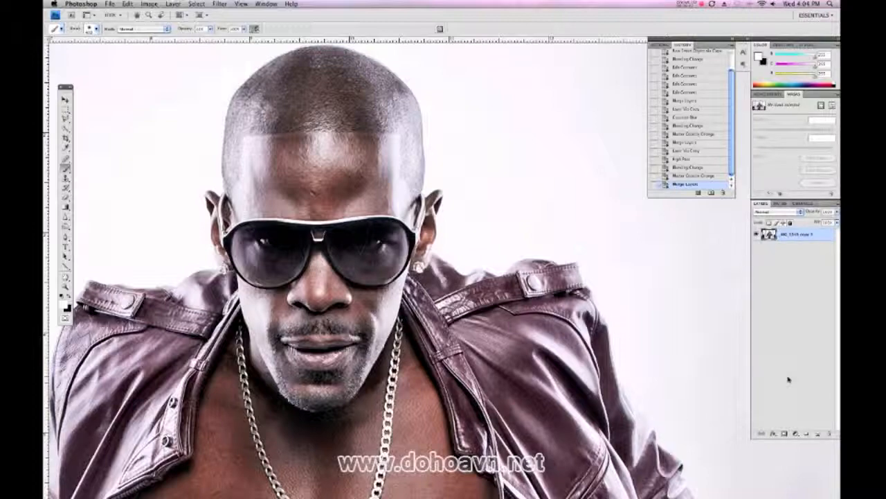
# Start a Hue/Saturation adjustment on the merged photo and set the Yellows saturation to -10
pyautogui.press('super+minus')
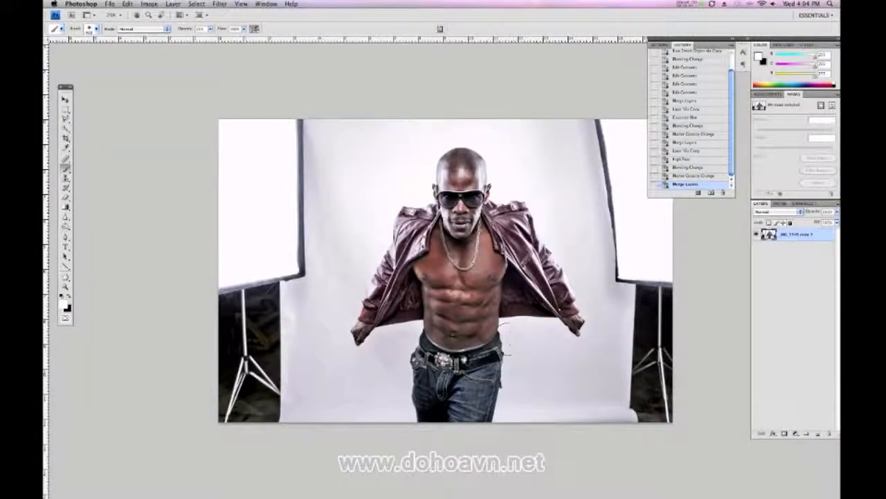
pyautogui.moveTo(476, 273); pyautogui.dragTo(368, 285)
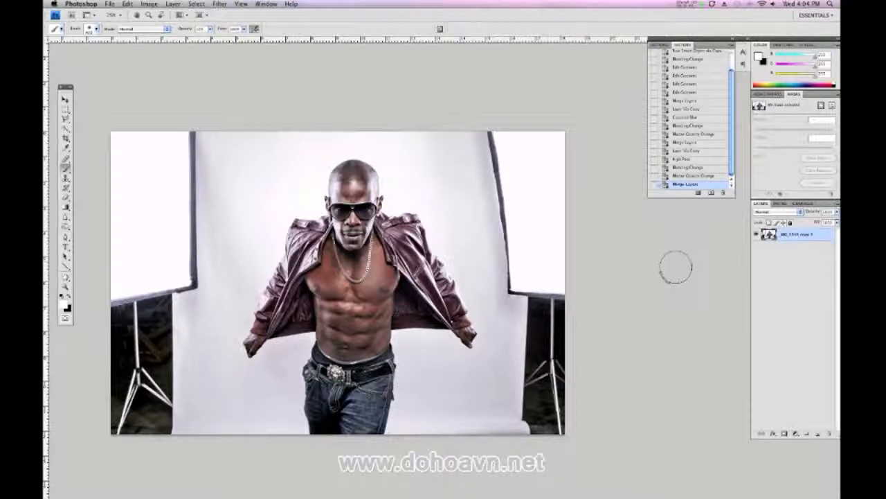
pyautogui.click(150, 4)
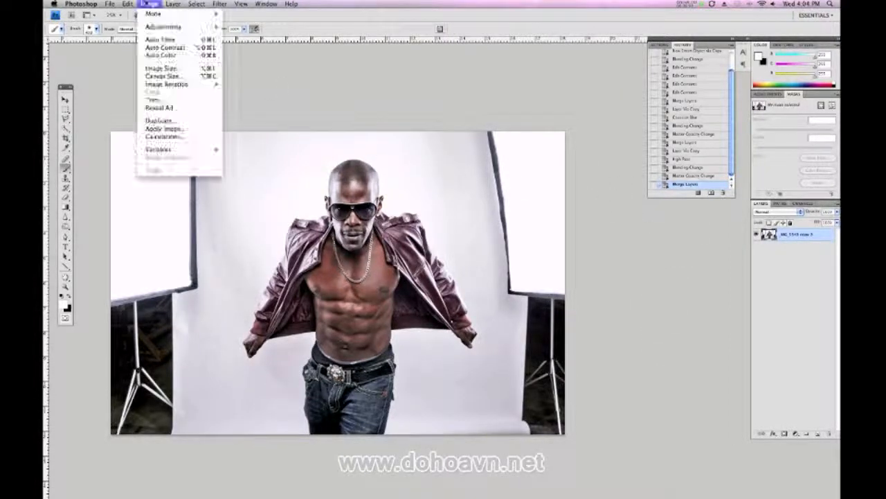
pyautogui.moveTo(149, 27)
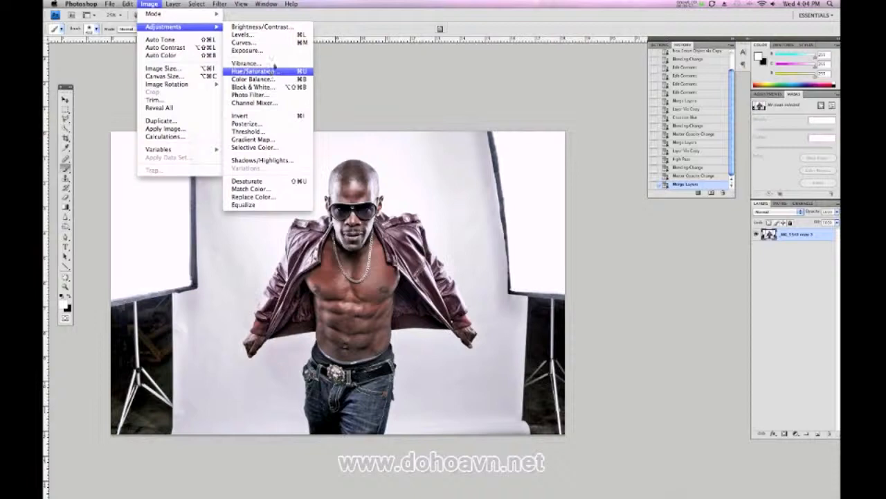
pyautogui.click(256, 78)
pyautogui.moveTo(152, 252)
pyautogui.mouseDown()
pyautogui.moveTo(648, 234)
pyautogui.moveTo(632, 230)
pyautogui.mouseUp()
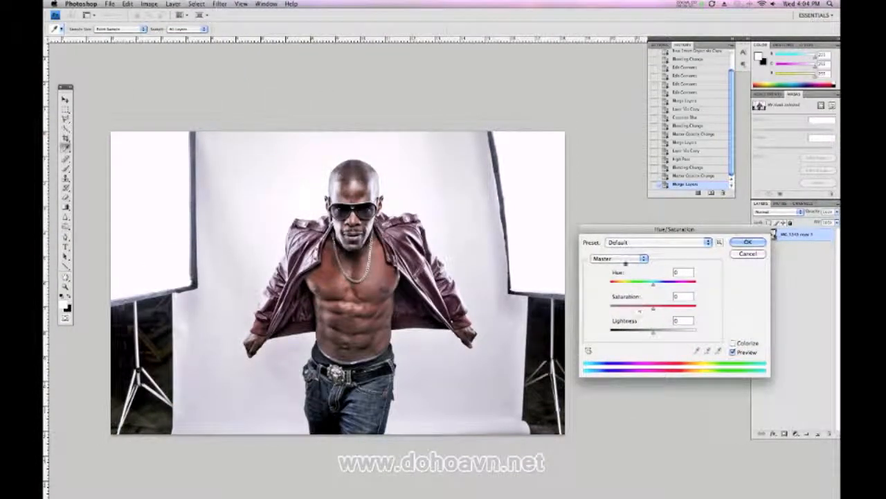
pyautogui.click(623, 260)
pyautogui.click(603, 280)
pyautogui.moveTo(653, 306); pyautogui.dragTo(649, 312)
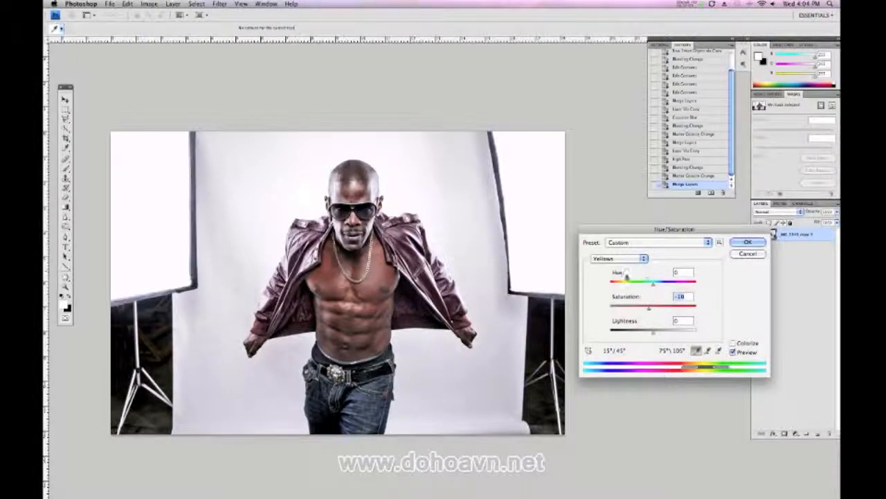
# Set the Reds saturation to -12, slightly lower the Master saturation, and apply the Hue/Saturation adjustment
pyautogui.click(625, 259)
pyautogui.click(624, 251)
pyautogui.moveTo(651, 312); pyautogui.dragTo(647, 309)
pyautogui.click(614, 258)
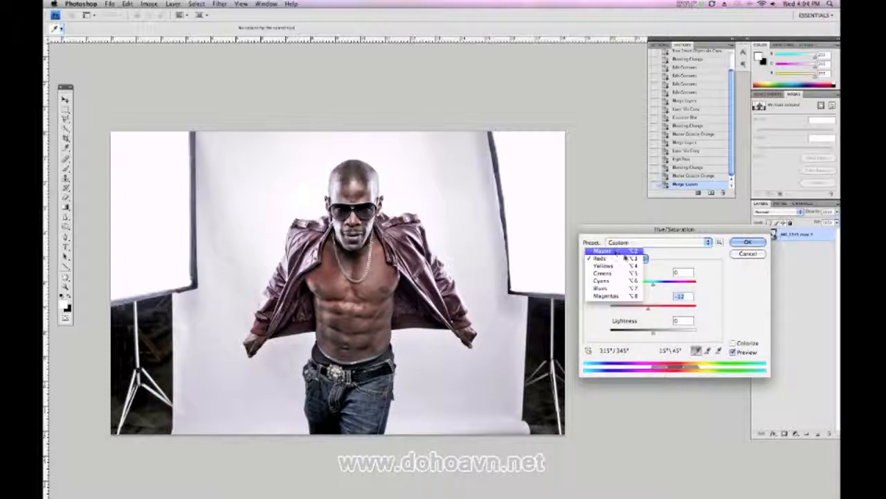
pyautogui.click(614, 250)
pyautogui.moveTo(649, 311); pyautogui.dragTo(648, 311)
pyautogui.click(748, 241)
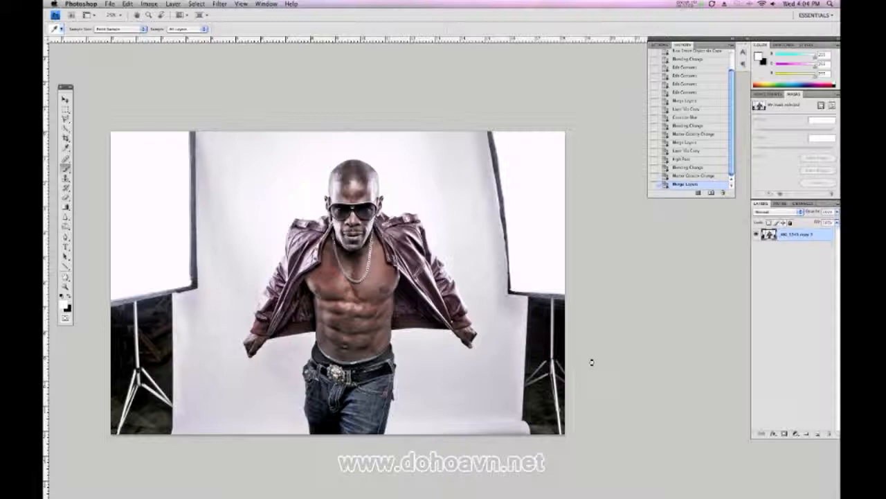
# Select the man's head, jacket, torso, hands and jeans with the Quick Selection tool, separating him from the studio background
pyautogui.press('b')
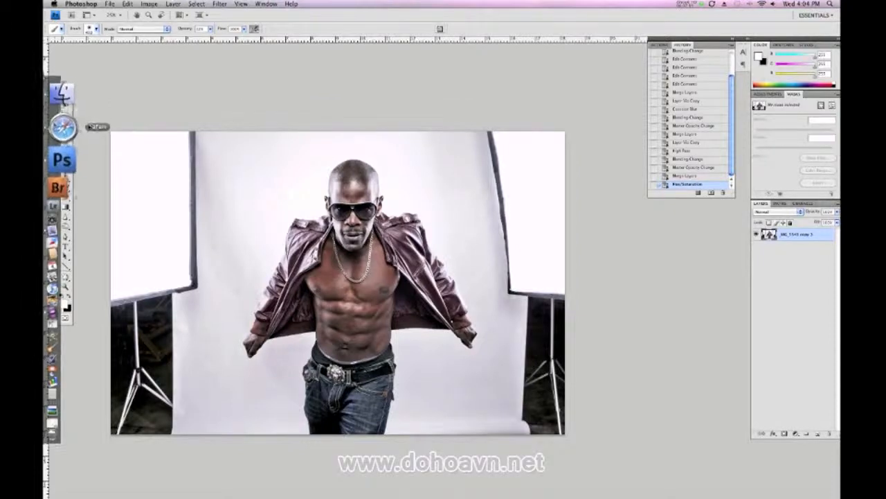
pyautogui.moveTo(67, 129); pyautogui.dragTo(94, 133)
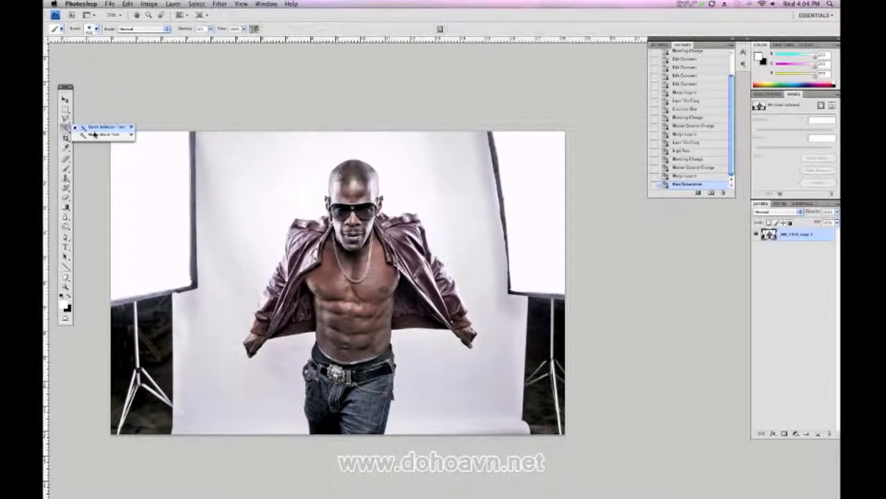
pyautogui.click(99, 128)
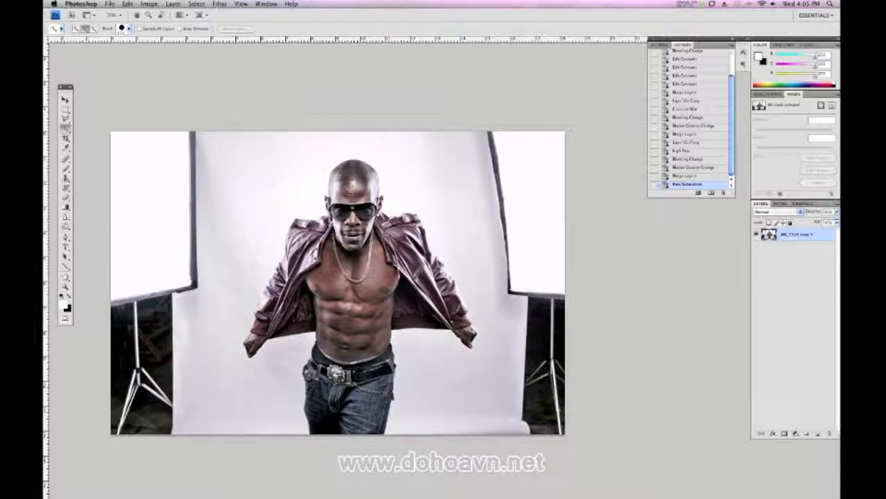
pyautogui.moveTo(349, 185)
pyautogui.mouseDown()
pyautogui.moveTo(353, 236)
pyautogui.moveTo(315, 248)
pyautogui.moveTo(282, 309)
pyautogui.mouseUp()
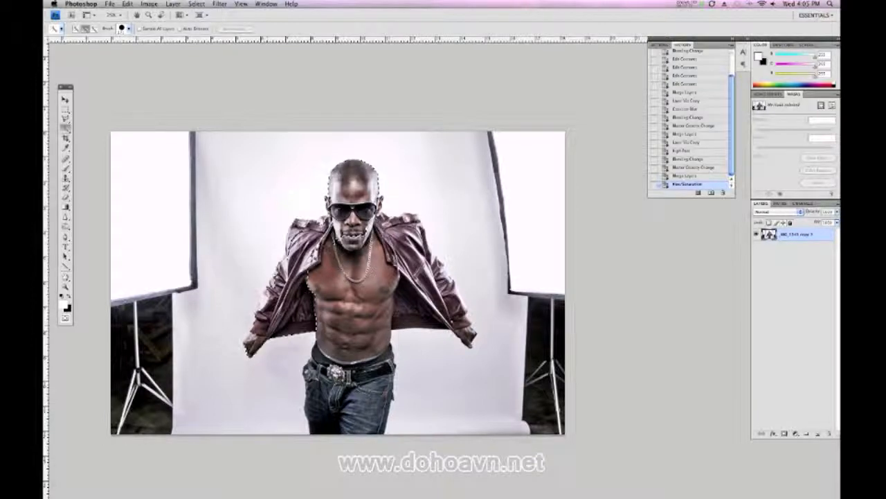
pyautogui.moveTo(320, 269)
pyautogui.mouseDown()
pyautogui.moveTo(360, 325)
pyautogui.moveTo(351, 402)
pyautogui.mouseUp()
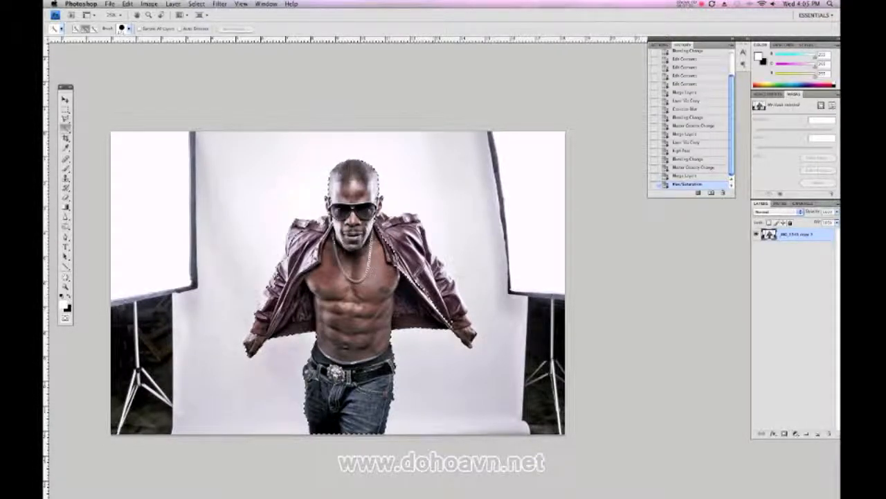
pyautogui.moveTo(435, 286); pyautogui.dragTo(465, 334)
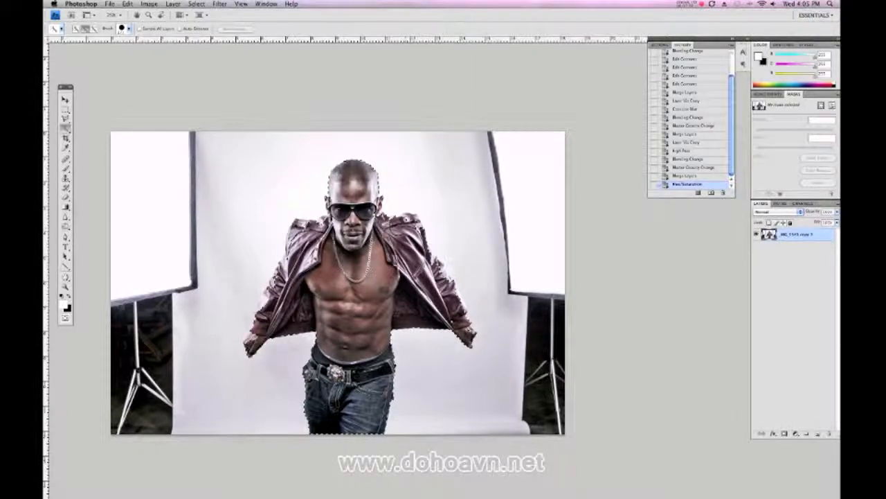
pyautogui.moveTo(360, 228); pyautogui.dragTo(360, 229)
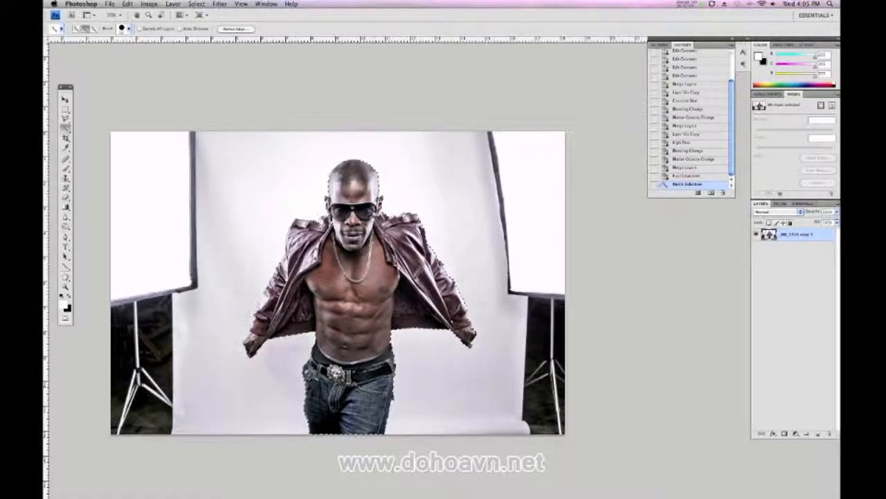
pyautogui.click(374, 209)
pyautogui.click(374, 208)
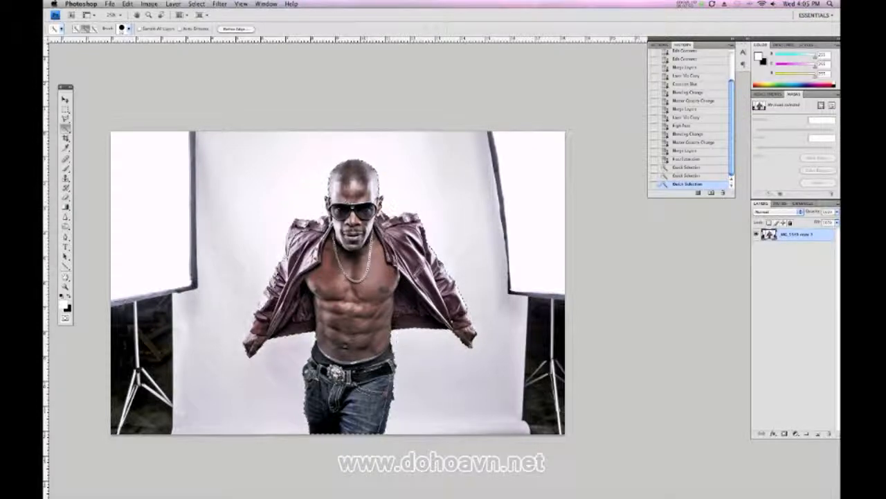
pyautogui.click(312, 371)
pyautogui.click(312, 371)
pyautogui.click(312, 371)
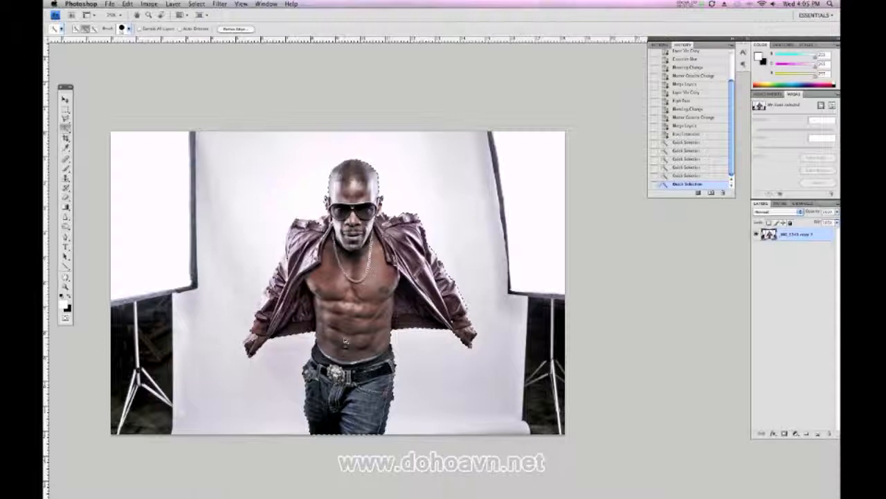
# Refine the selection edge along the creased upper part of the man's left sleeve with a smaller Quick Selection brush
pyautogui.press('super+plus')
pyautogui.press('super+plus')
pyautogui.press('super+plus')
pyautogui.press('super+plus')
pyautogui.press('super+plus')
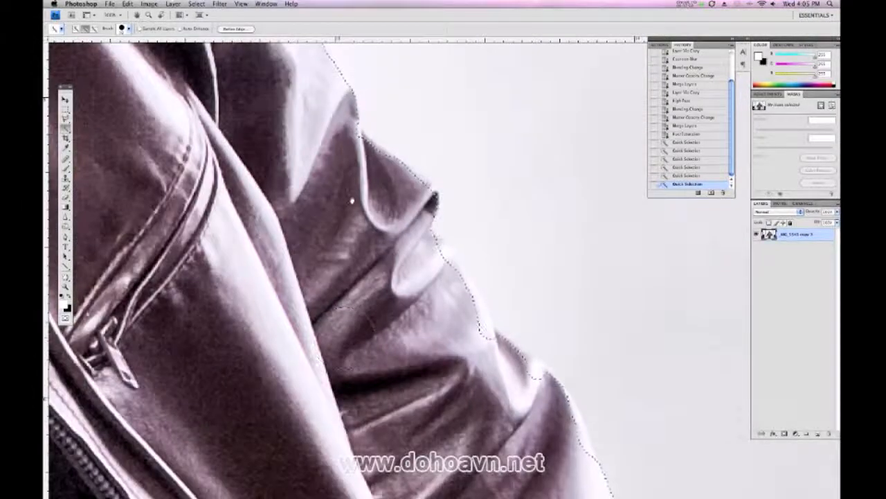
pyautogui.moveTo(352, 200)
pyautogui.mouseDown()
pyautogui.moveTo(307, 340)
pyautogui.moveTo(284, 319)
pyautogui.mouseUp()
pyautogui.press('[')
pyautogui.press('[')
pyautogui.press('[')
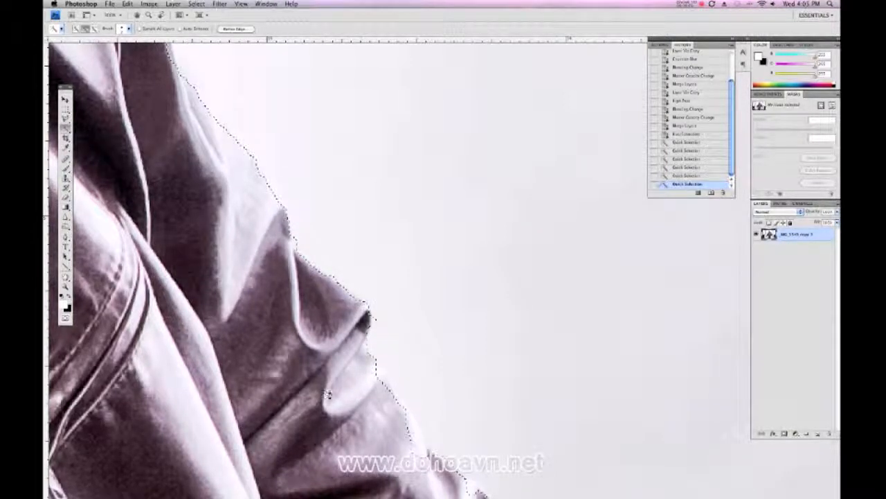
pyautogui.moveTo(334, 393); pyautogui.dragTo(332, 358)
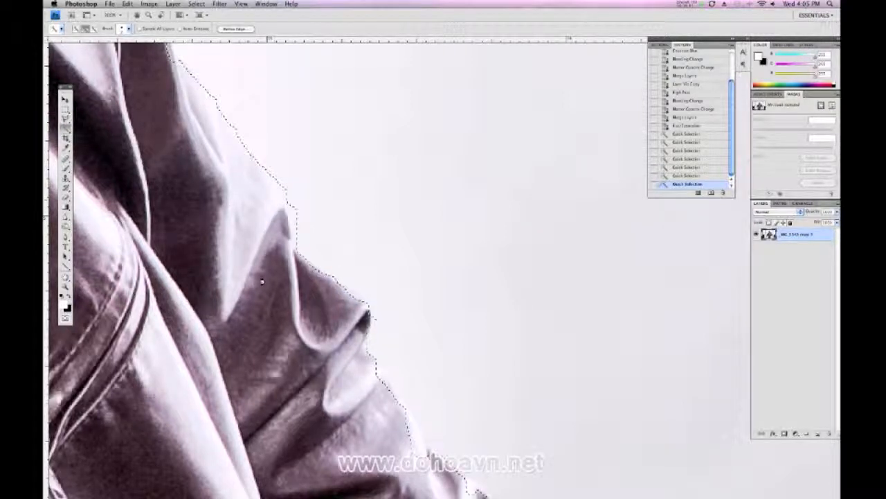
pyautogui.click(382, 405)
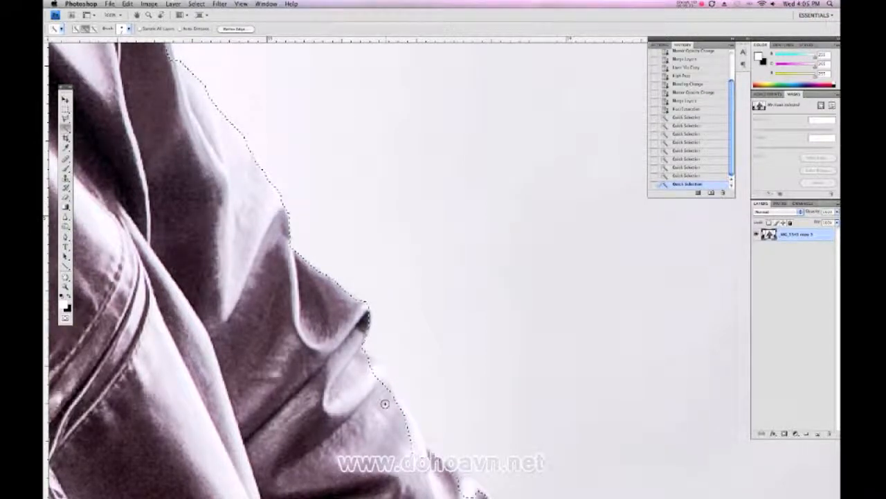
# Refine the selection along the lower part of the man's left sleeve, down to the ribbed cuff and hand
pyautogui.moveTo(470, 489)
pyautogui.mouseDown()
pyautogui.moveTo(398, 382)
pyautogui.moveTo(362, 303)
pyautogui.mouseUp()
pyautogui.moveTo(262, 138)
pyautogui.mouseDown()
pyautogui.moveTo(253, 168)
pyautogui.moveTo(291, 208)
pyautogui.moveTo(307, 261)
pyautogui.moveTo(377, 313)
pyautogui.moveTo(417, 391)
pyautogui.mouseUp()
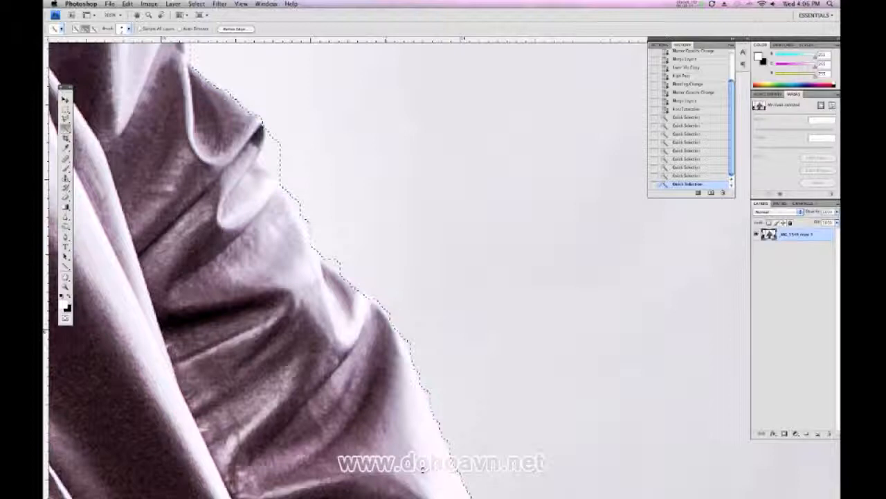
pyautogui.click(421, 468)
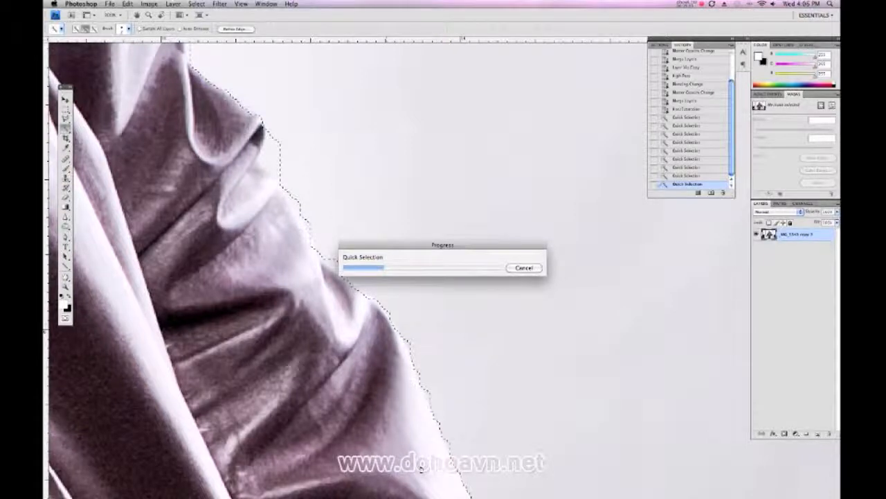
pyautogui.moveTo(450, 409); pyautogui.dragTo(375, 21)
pyautogui.moveTo(399, 377); pyautogui.dragTo(357, 288)
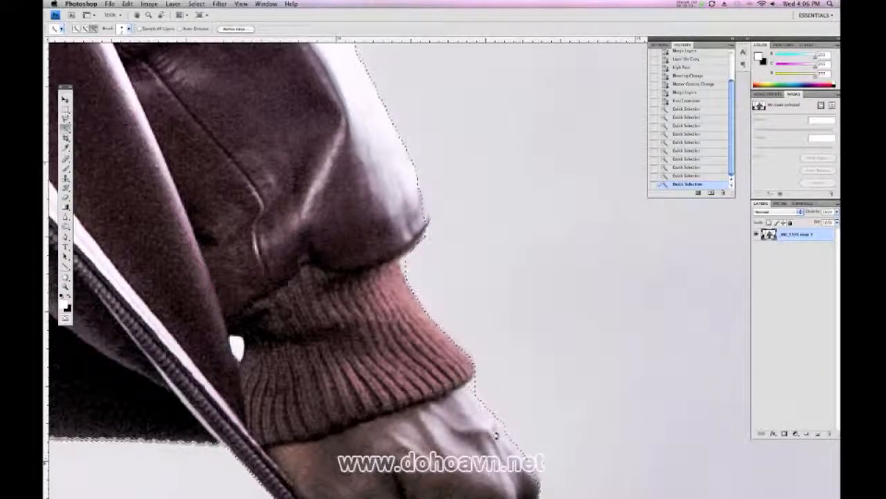
pyautogui.moveTo(489, 435)
pyautogui.mouseDown()
pyautogui.moveTo(484, 439)
pyautogui.moveTo(524, 290)
pyautogui.moveTo(559, 241)
pyautogui.moveTo(594, 271)
pyautogui.mouseUp()
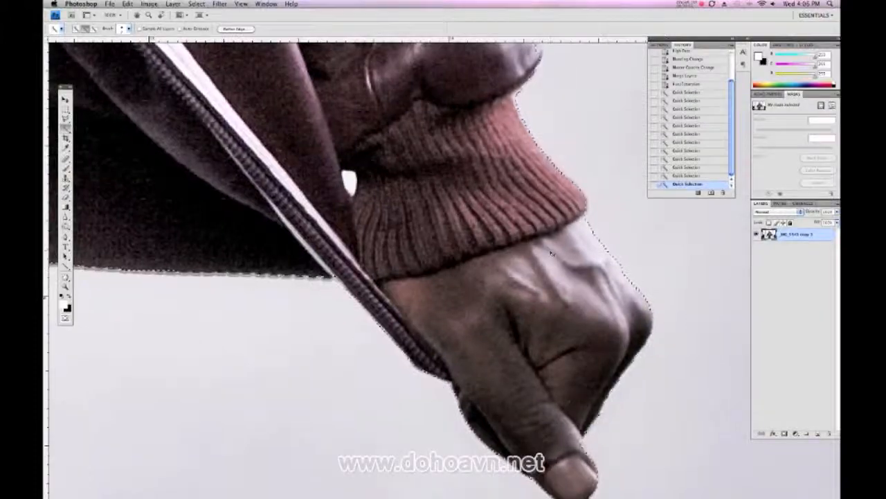
# Add the missing back of the man's right hand to the selection and refine the edge near its cuff
pyautogui.press('super+minus')
pyautogui.moveTo(374, 401); pyautogui.dragTo(494, 381)
pyautogui.moveTo(392, 370); pyautogui.dragTo(425, 290)
pyautogui.moveTo(187, 428); pyautogui.dragTo(380, 388)
pyautogui.moveTo(76, 331); pyautogui.dragTo(419, 397)
pyautogui.moveTo(396, 309); pyautogui.dragTo(381, 351)
pyautogui.moveTo(409, 173); pyautogui.dragTo(425, 394)
pyautogui.moveTo(291, 343); pyautogui.dragTo(402, 372)
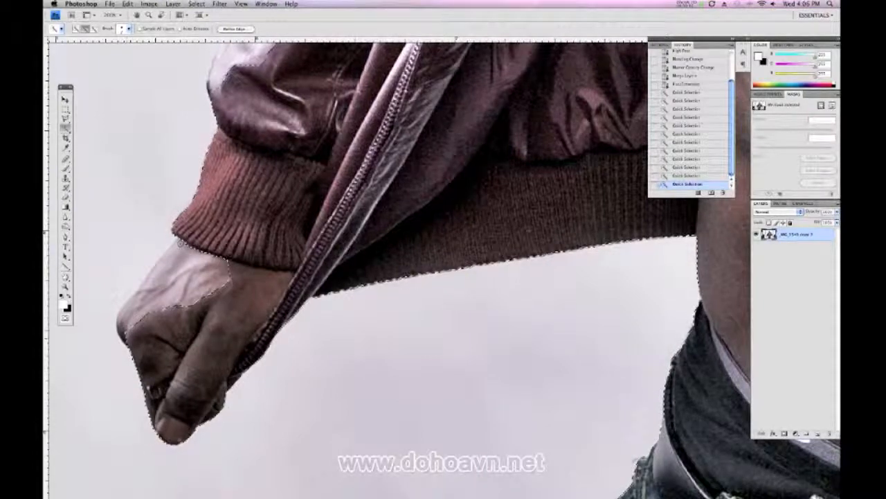
pyautogui.moveTo(185, 285); pyautogui.dragTo(205, 321)
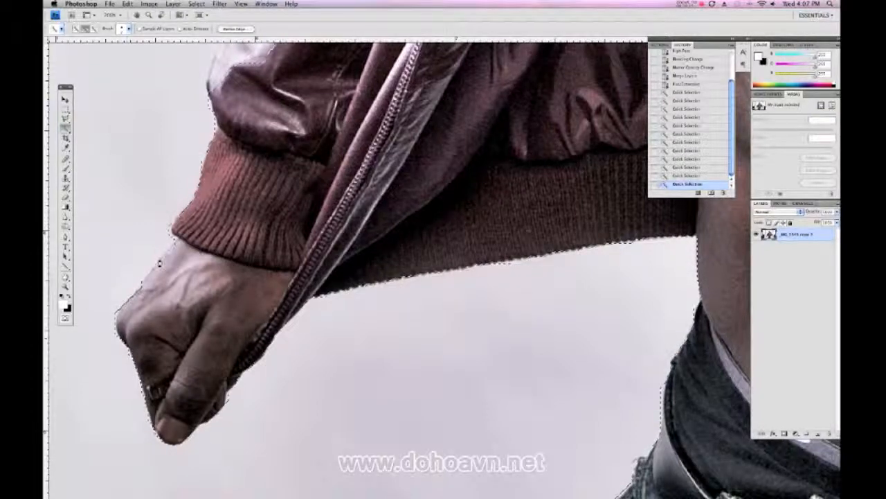
pyautogui.click(159, 264)
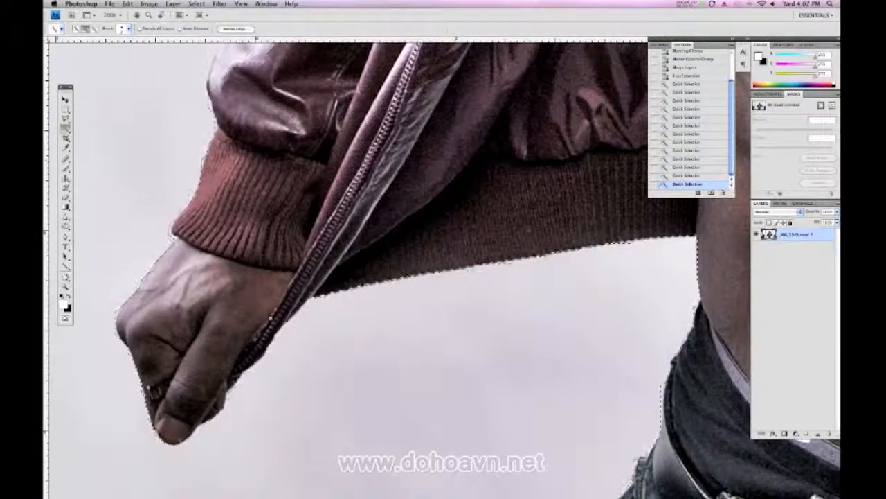
pyautogui.click(294, 257)
# Add the bright outer edge of the man's lower right jacket sleeve to the selection
pyautogui.moveTo(329, 234); pyautogui.dragTo(306, 429)
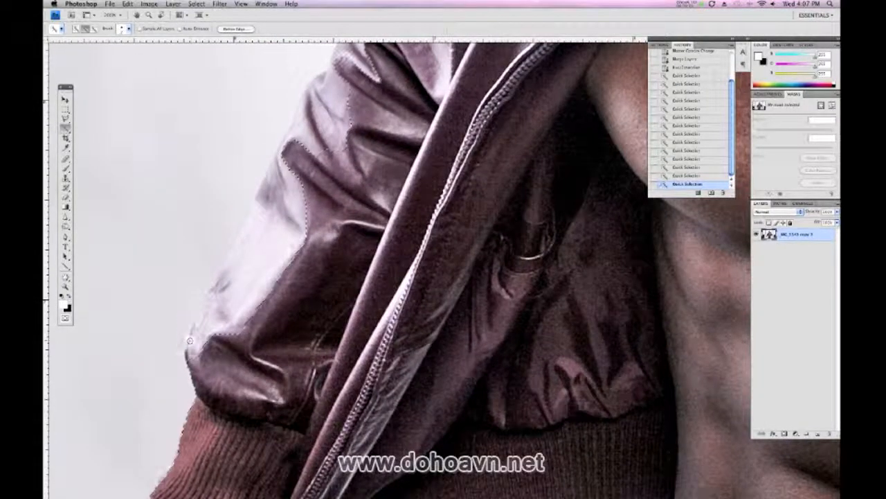
pyautogui.moveTo(207, 311); pyautogui.dragTo(286, 142)
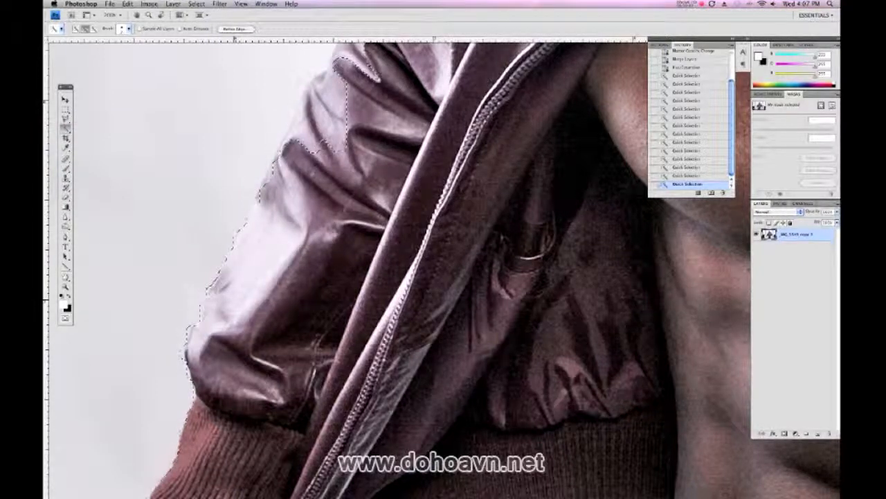
pyautogui.click(350, 261)
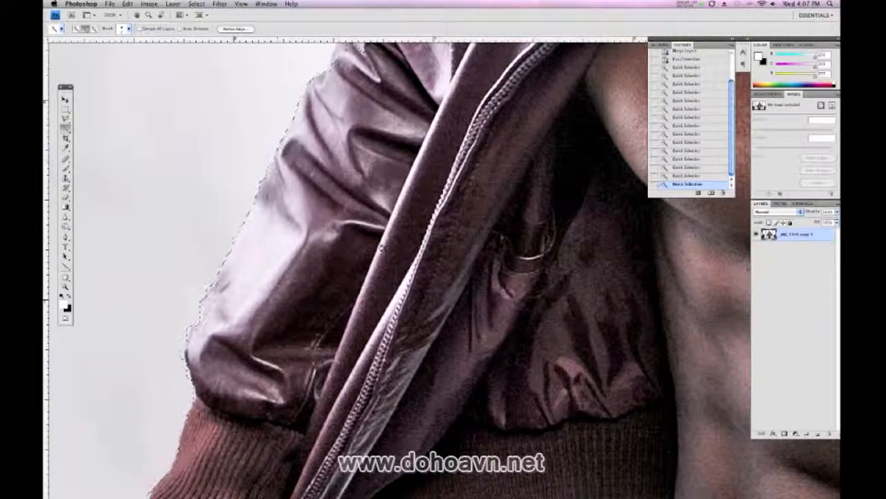
pyautogui.click(395, 255)
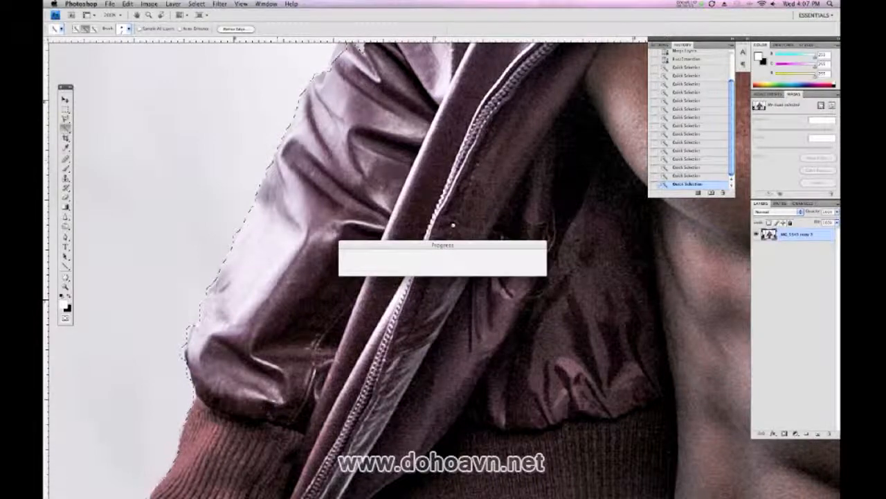
# Add the missing pale leather fold between the man's sleeve and shoulder to the Quick Selection
pyautogui.moveTo(462, 206); pyautogui.dragTo(352, 431)
pyautogui.moveTo(309, 271); pyautogui.dragTo(313, 342)
pyautogui.moveTo(225, 355); pyautogui.dragTo(254, 294)
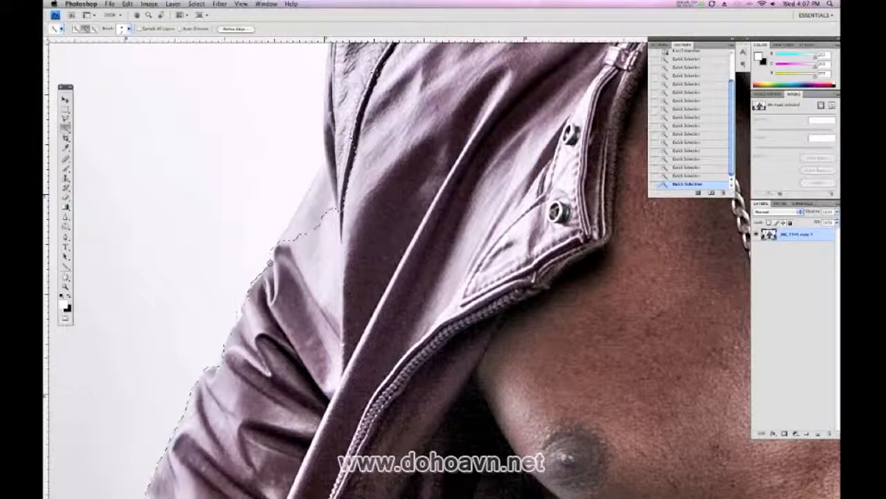
pyautogui.moveTo(315, 192); pyautogui.dragTo(341, 182)
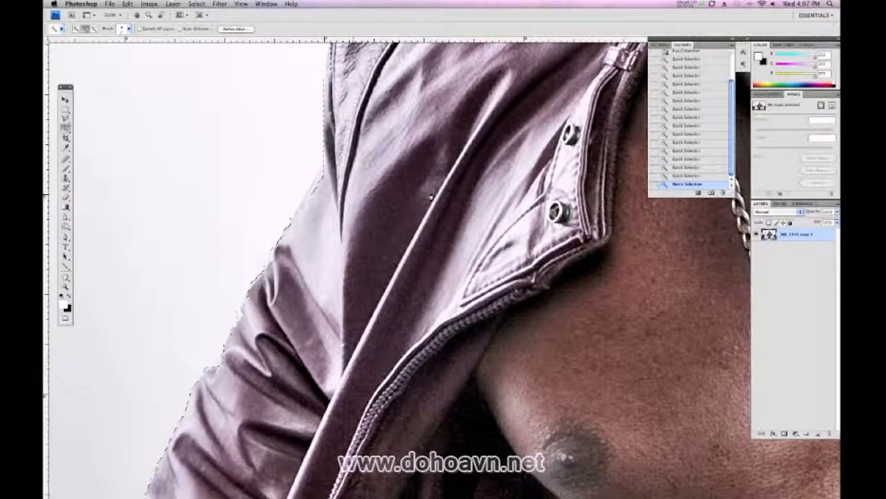
# Touch up the selection along the jacket collar between the shoulder strap and the man's neck
pyautogui.press('super+minus')
pyautogui.moveTo(431, 197); pyautogui.dragTo(298, 371)
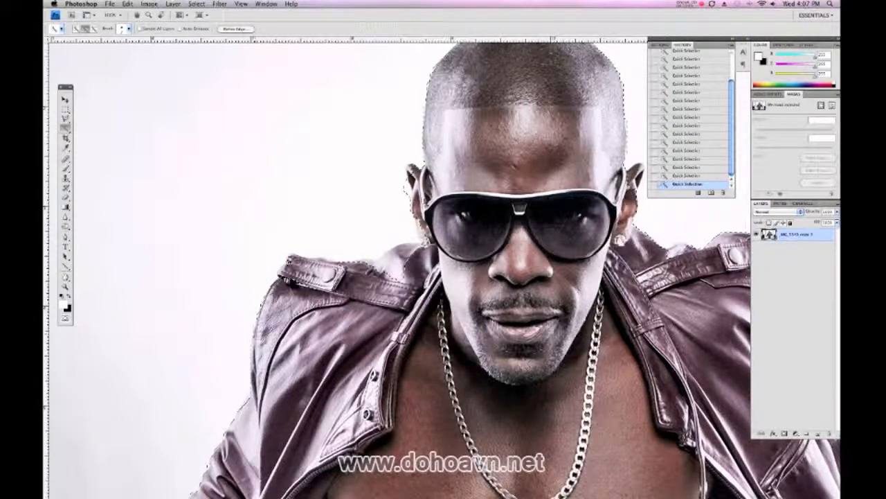
pyautogui.click(390, 257)
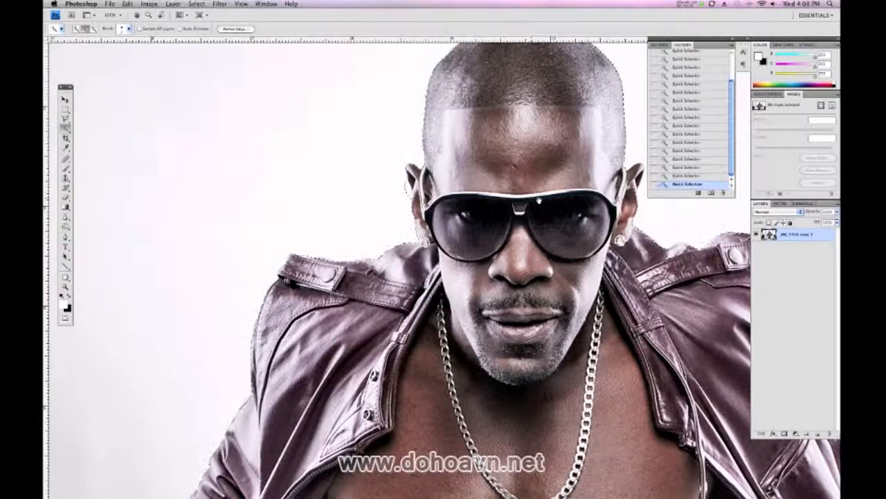
# Turn the finished selection into a pixel mask on the photo layer and duplicate the masked layer
pyautogui.moveTo(548, 209); pyautogui.dragTo(464, 241)
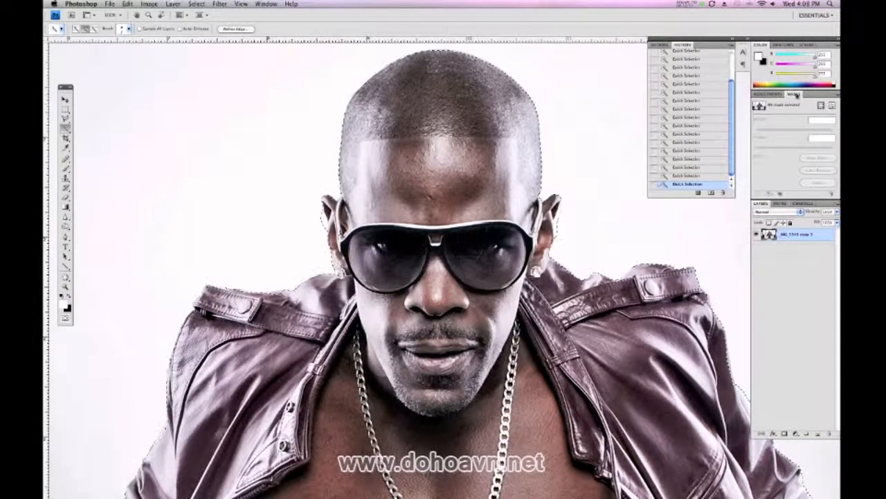
pyautogui.click(820, 106)
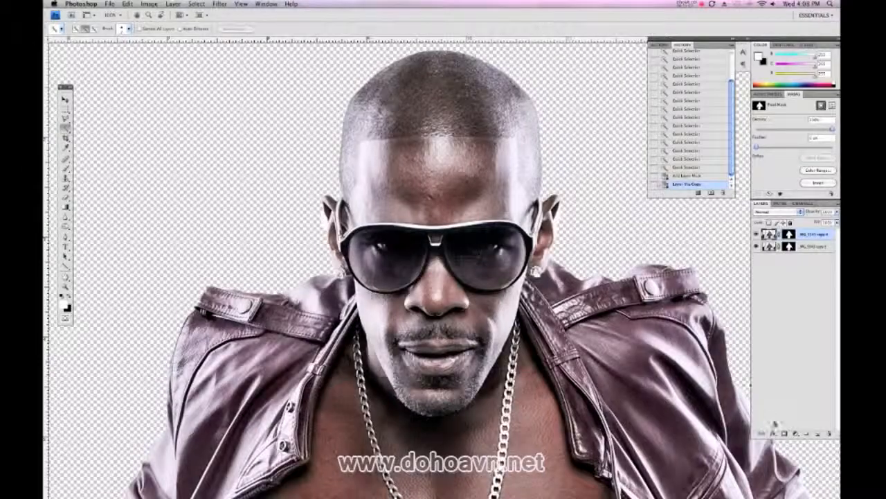
pyautogui.click(806, 246)
# Create a new layer between the two masked copies and fill it with 50% Gray at Normal mode, 100% opacity
pyautogui.press('super+shift+n')
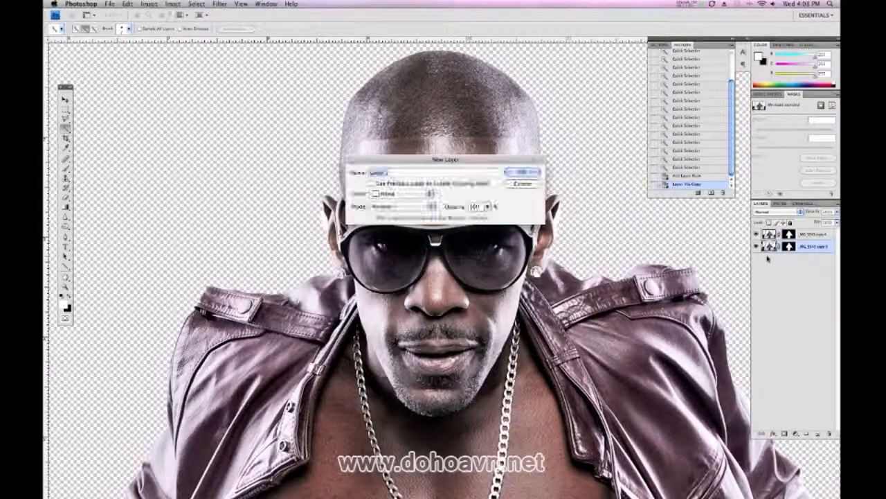
pyautogui.click(524, 171)
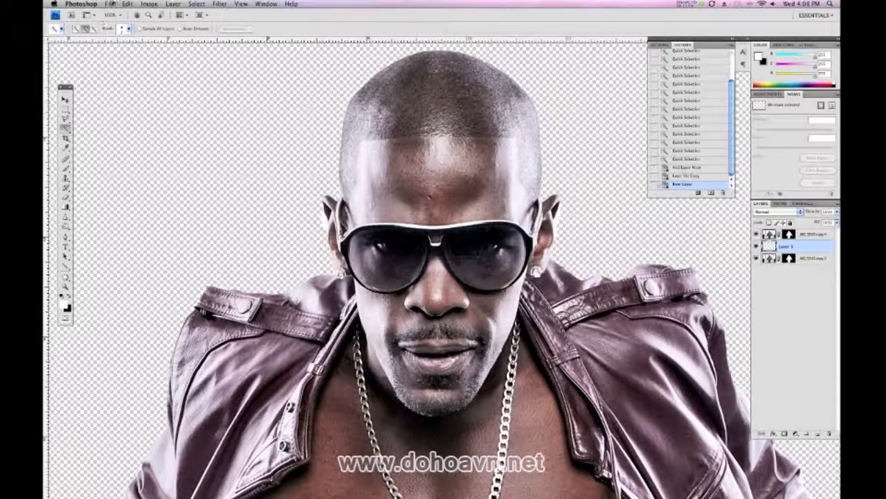
pyautogui.click(110, 4)
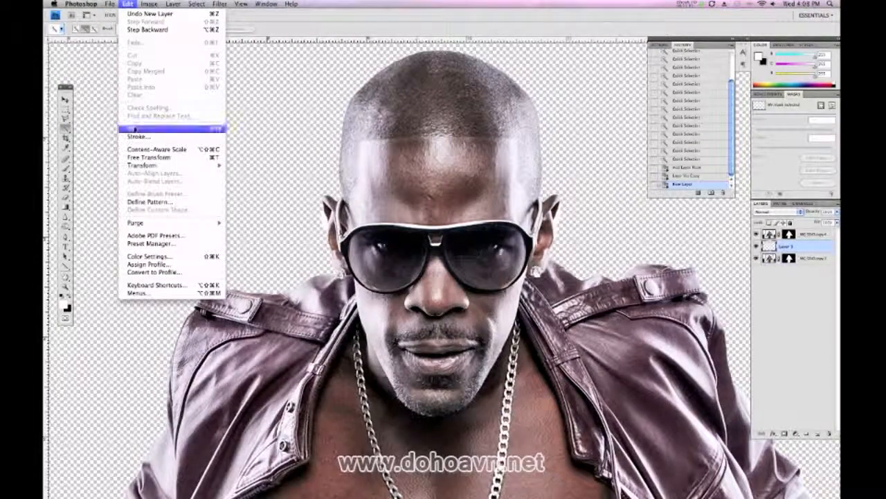
pyautogui.click(133, 128)
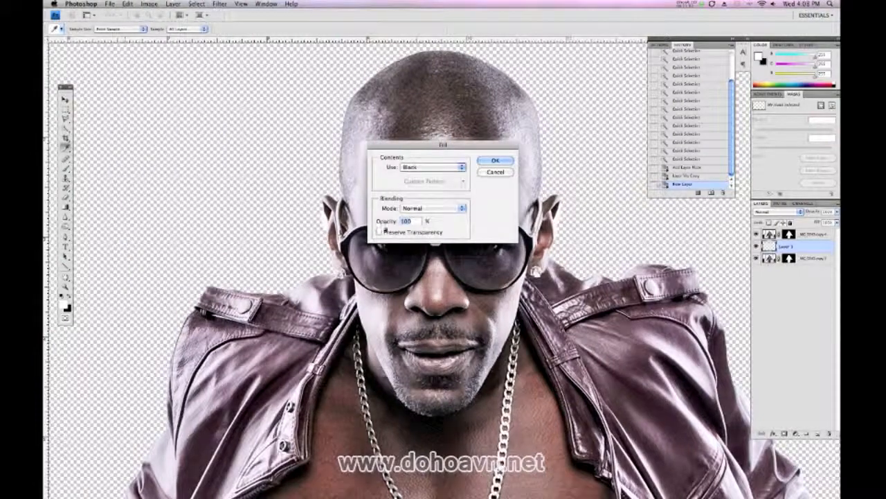
pyautogui.click(433, 168)
pyautogui.click(433, 175)
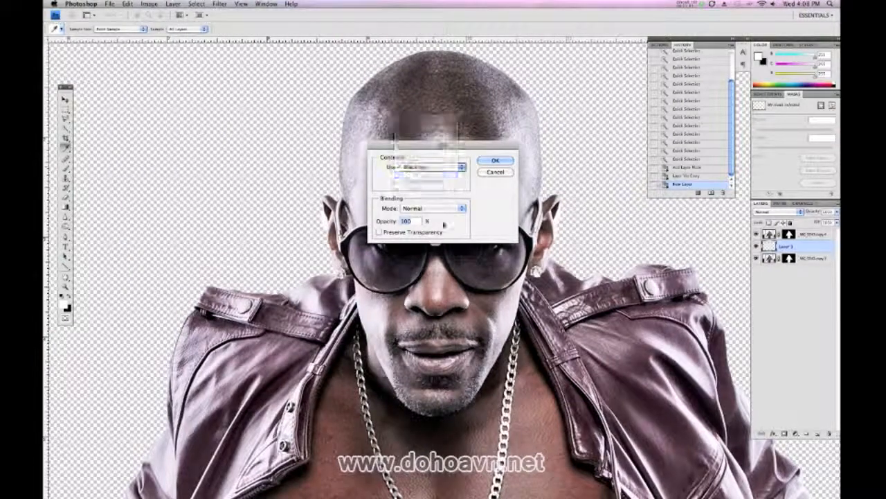
pyautogui.click(495, 161)
pyautogui.press('w')
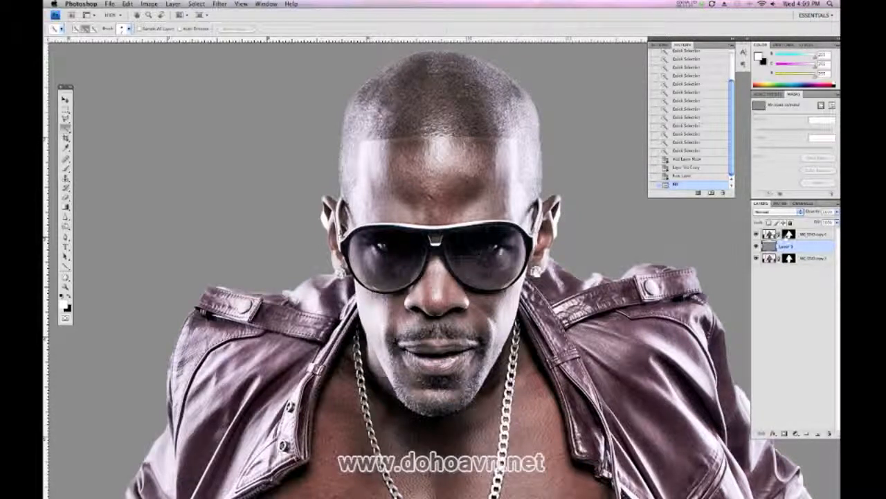
# Paint white with the Brush on the top layer's mask to reveal the original background beside the man's ear
pyautogui.click(789, 235)
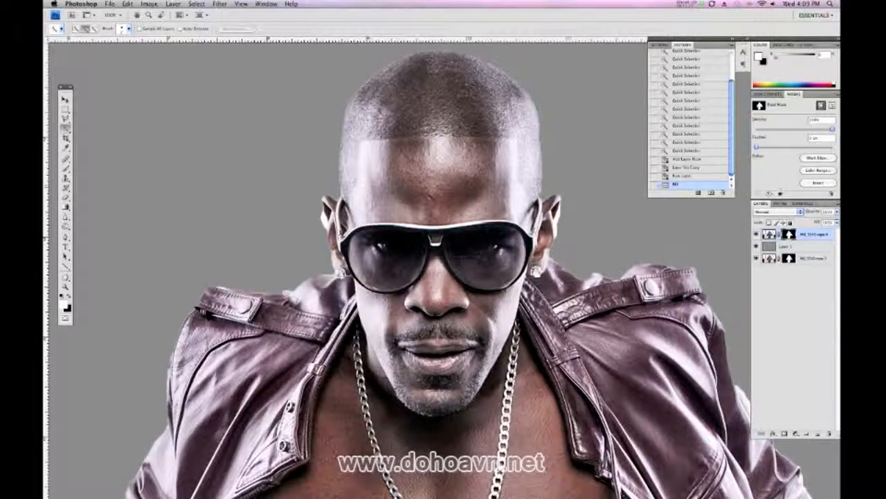
pyautogui.click(69, 297)
pyautogui.click(68, 296)
pyautogui.click(66, 168)
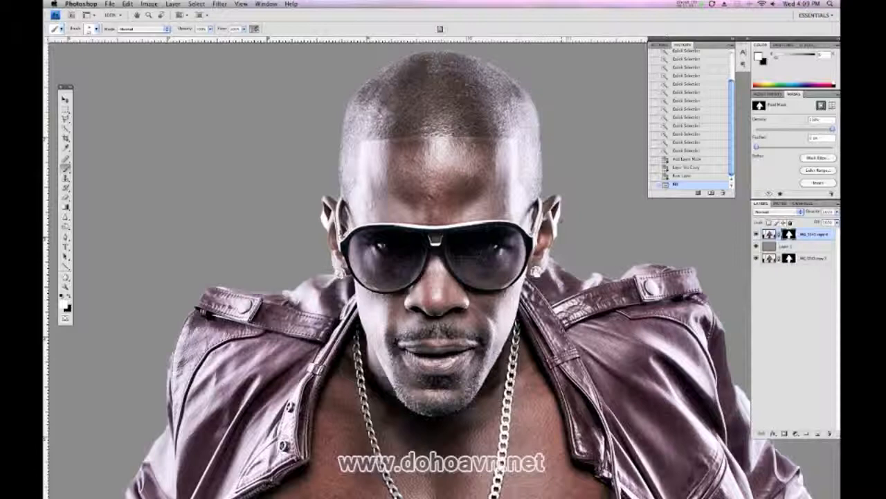
pyautogui.moveTo(547, 197)
pyautogui.mouseDown()
pyautogui.moveTo(548, 187)
pyautogui.moveTo(559, 198)
pyautogui.moveTo(554, 189)
pyautogui.moveTo(551, 195)
pyautogui.mouseUp()
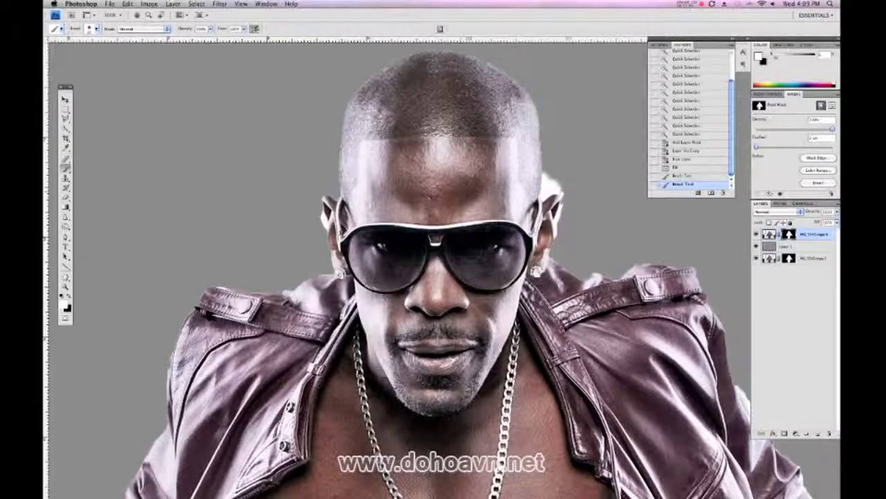
# Switch the painting colour to black and mask out the revealed background beside the ear
pyautogui.click(72, 296)
pyautogui.moveTo(552, 192)
pyautogui.mouseDown()
pyautogui.moveTo(554, 176)
pyautogui.moveTo(546, 175)
pyautogui.moveTo(542, 197)
pyautogui.moveTo(559, 183)
pyautogui.moveTo(548, 195)
pyautogui.moveTo(560, 194)
pyautogui.moveTo(558, 241)
pyautogui.mouseUp()
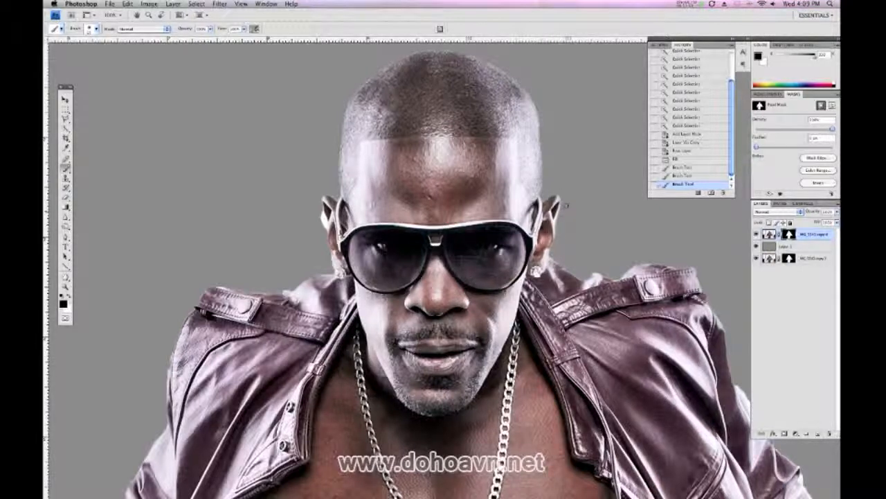
# Adjust the brush tip and paint black on the mask along the jacket collar and the outer edges of both ears
pyautogui.rightClick(579, 205)
pyautogui.click(614, 248)
pyautogui.click(593, 179)
pyautogui.moveTo(556, 255)
pyautogui.mouseDown()
pyautogui.moveTo(604, 277)
pyautogui.moveTo(654, 264)
pyautogui.moveTo(703, 288)
pyautogui.moveTo(692, 265)
pyautogui.moveTo(669, 262)
pyautogui.moveTo(595, 274)
pyautogui.mouseUp()
pyautogui.moveTo(563, 263); pyautogui.dragTo(553, 253)
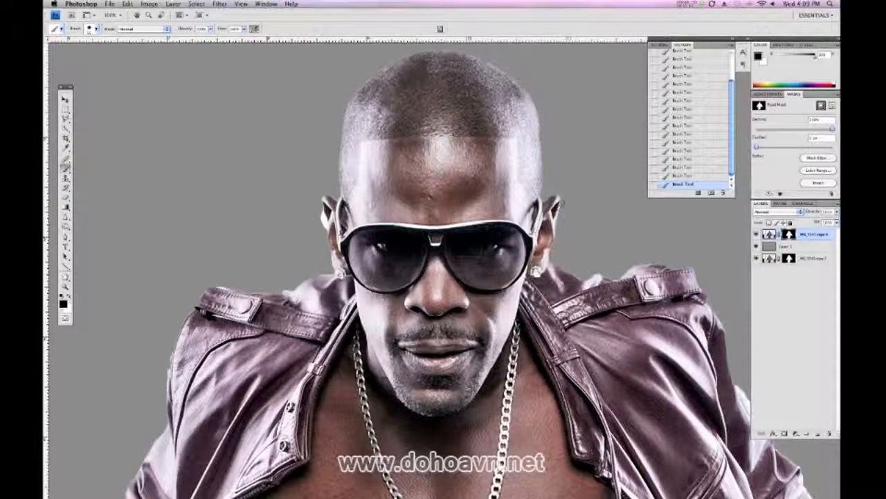
pyautogui.moveTo(561, 202); pyautogui.dragTo(555, 235)
pyautogui.moveTo(320, 210); pyautogui.dragTo(327, 256)
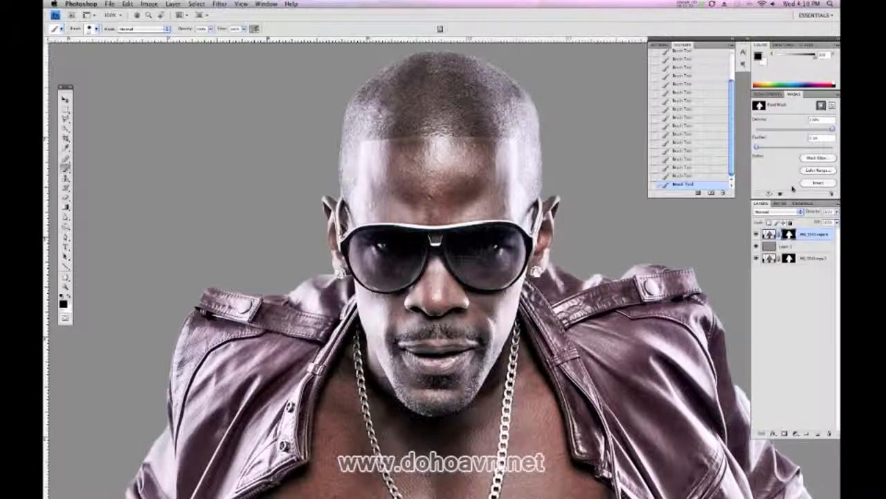
# Start refining the mask edge and set Contract/Expand to -13%
pyautogui.click(812, 159)
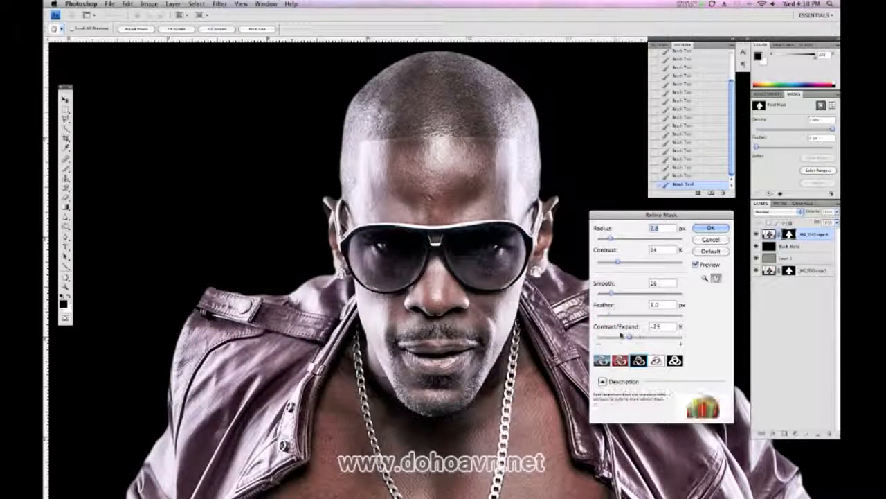
pyautogui.moveTo(631, 339); pyautogui.dragTo(632, 341)
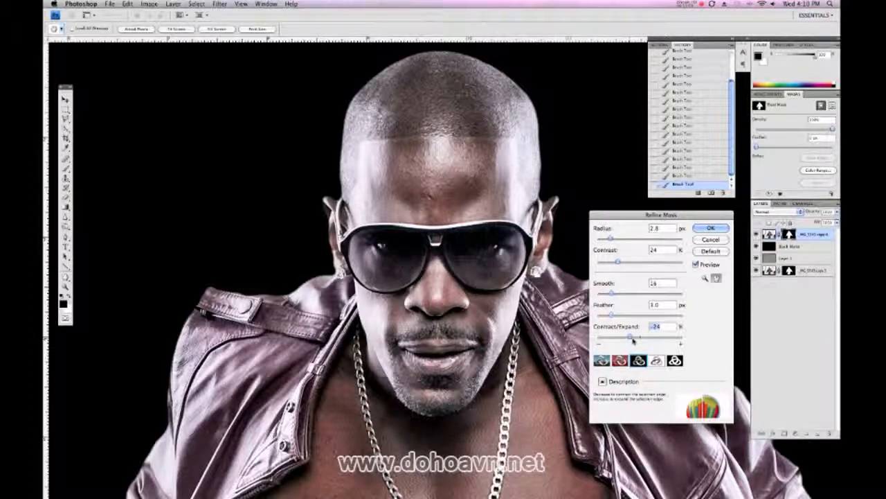
pyautogui.moveTo(633, 339); pyautogui.dragTo(635, 339)
pyautogui.press('Up')
pyautogui.press('Up')
pyautogui.press('Up')
pyautogui.press('Up')
pyautogui.press('Up')
pyautogui.press('Up')
pyautogui.press('Up')
pyautogui.press('Up')
pyautogui.press('Up')
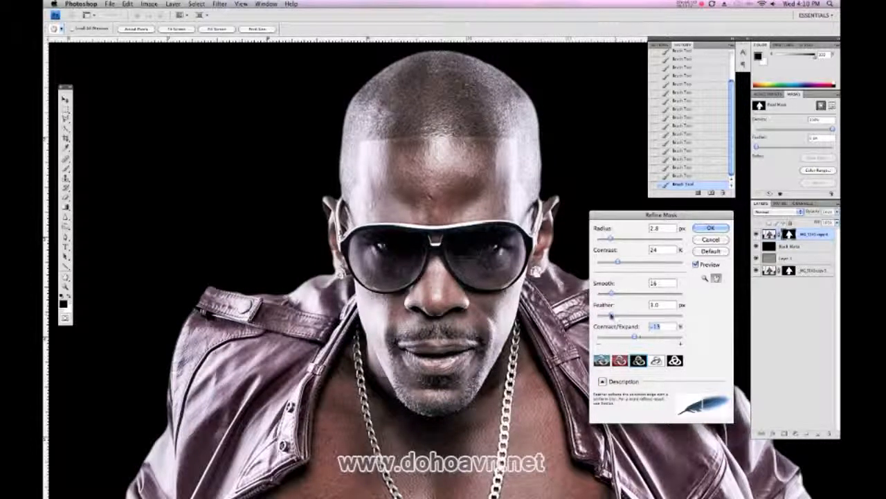
# Raise the mask's feather slightly, set Smooth to 17 and set Contrast to 37%
pyautogui.moveTo(613, 315); pyautogui.dragTo(615, 315)
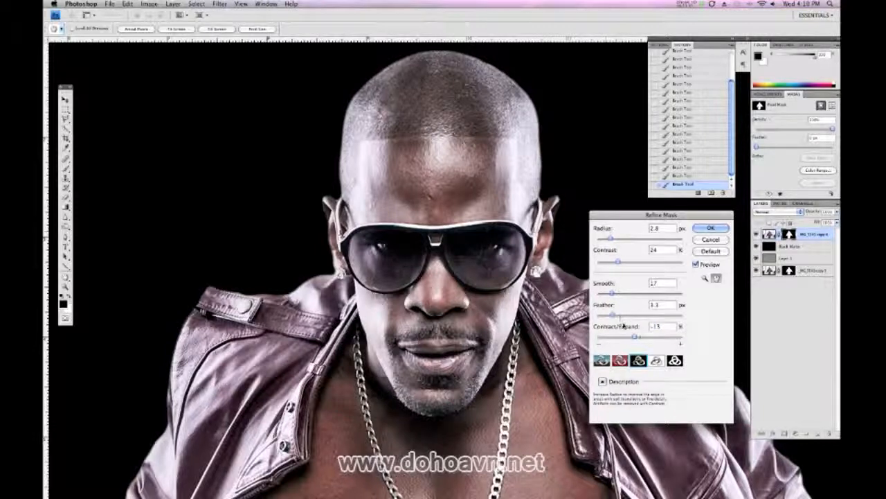
pyautogui.click(617, 262)
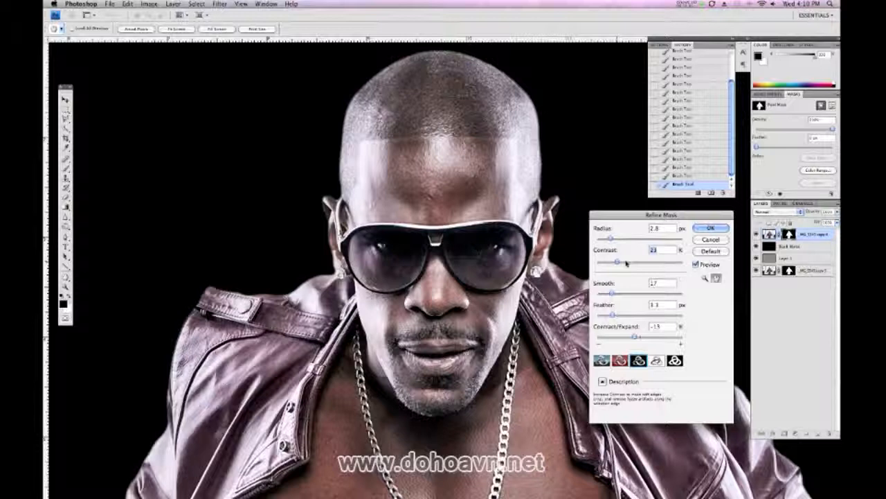
pyautogui.press('Up')
pyautogui.press('Up')
pyautogui.press('Up')
pyautogui.press('Up')
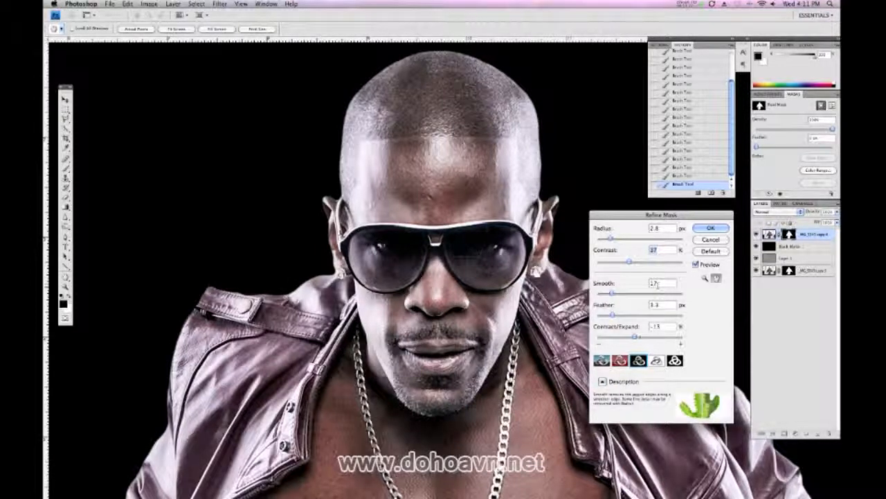
# Compare the mask edge with and without the refinement preview and apply the refinement
pyautogui.click(698, 266)
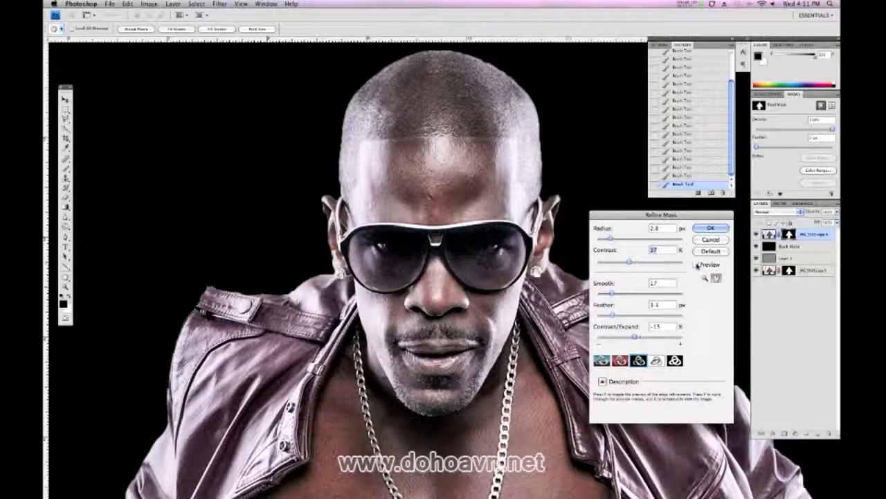
pyautogui.click(696, 265)
pyautogui.click(696, 265)
pyautogui.click(696, 266)
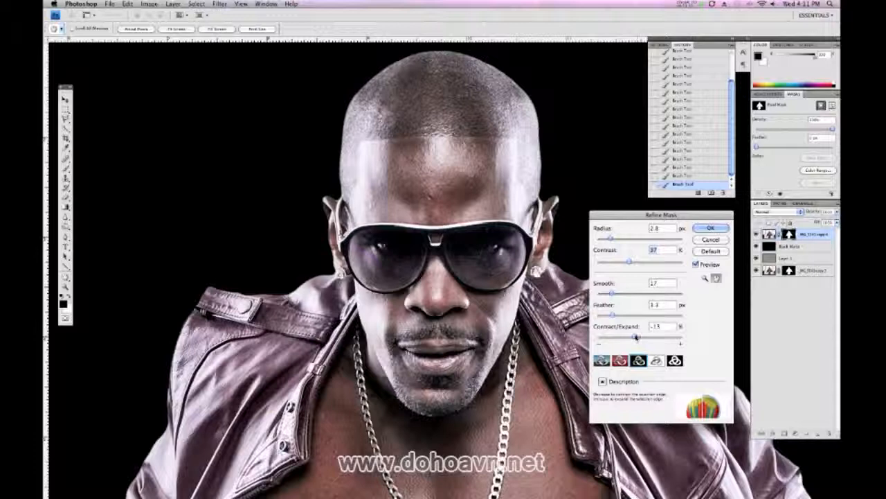
pyautogui.click(706, 229)
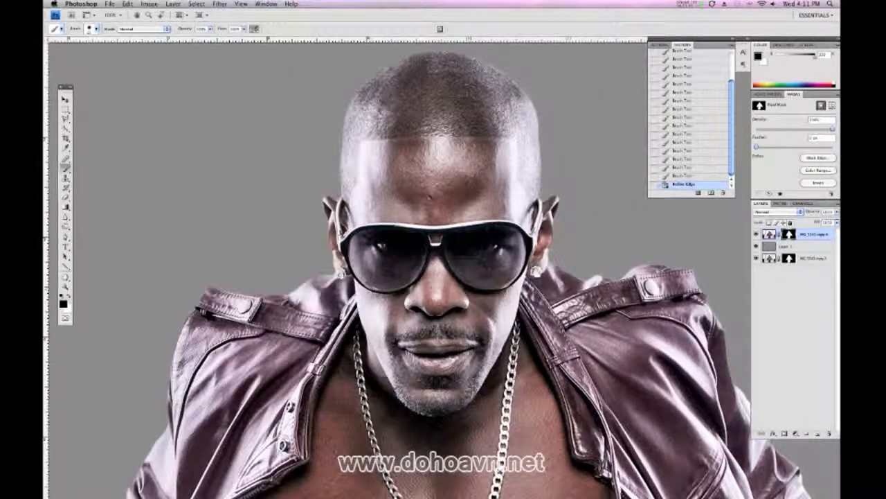
# Hide the gray fill layer and the lower masked copy so only the refined cut-out of the man shows
pyautogui.click(755, 246)
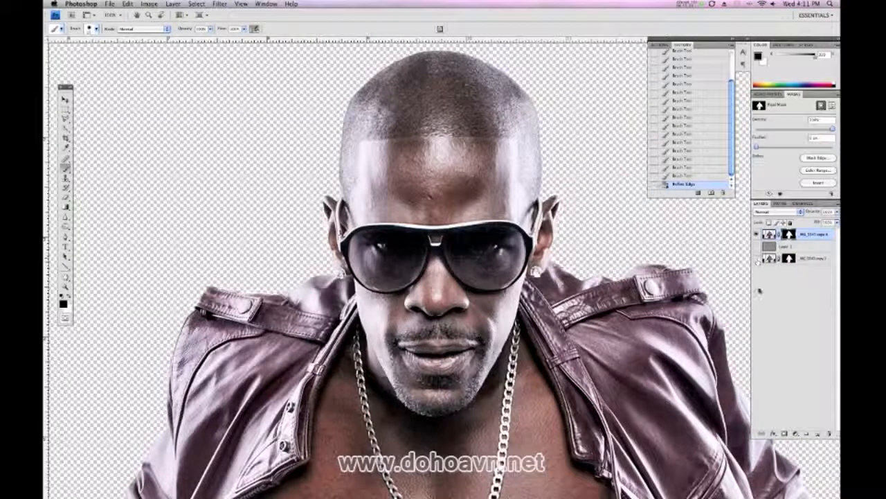
pyautogui.press('super+minus')
pyautogui.press('super+minus')
pyautogui.press('super+minus')
pyautogui.press('super+minus')
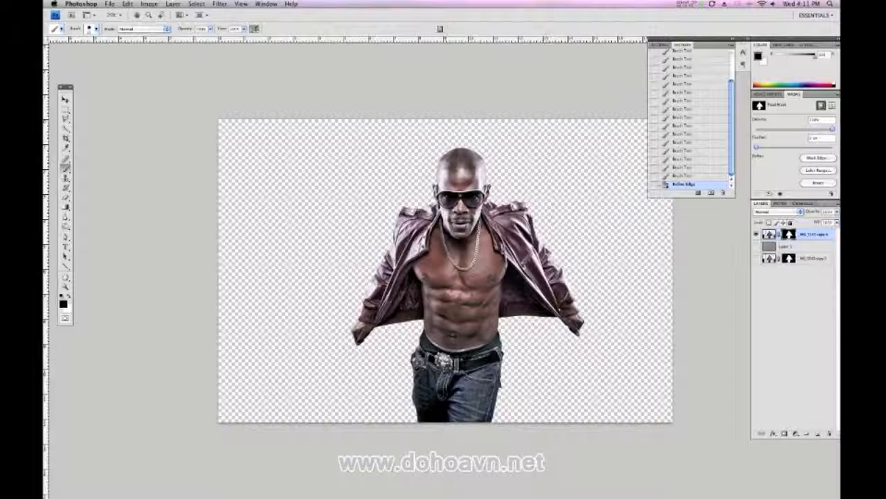
# Return to the windowed view and move the cut-out layer into the tunnel document, placing the man centrally over the road
pyautogui.press('f')
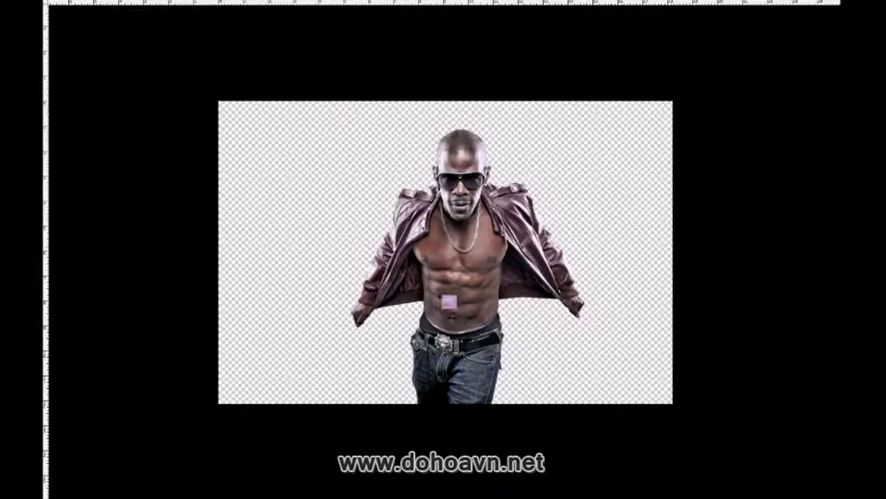
pyautogui.press('f')
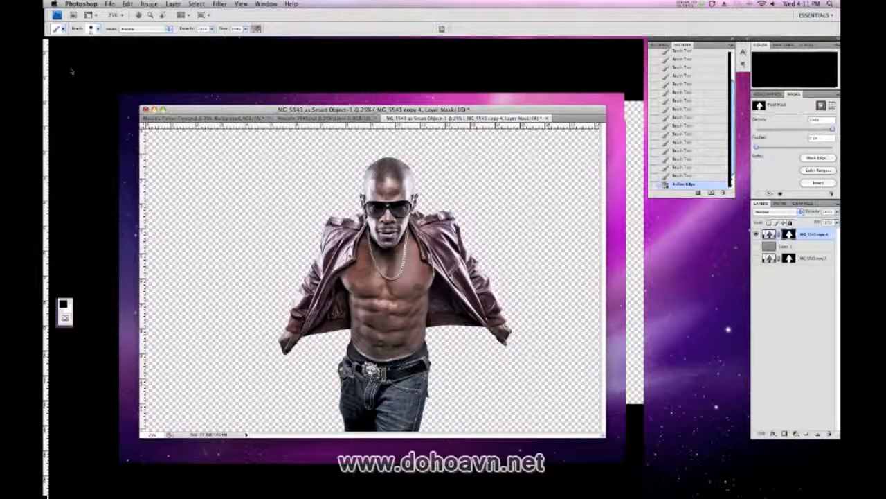
pyautogui.press('v')
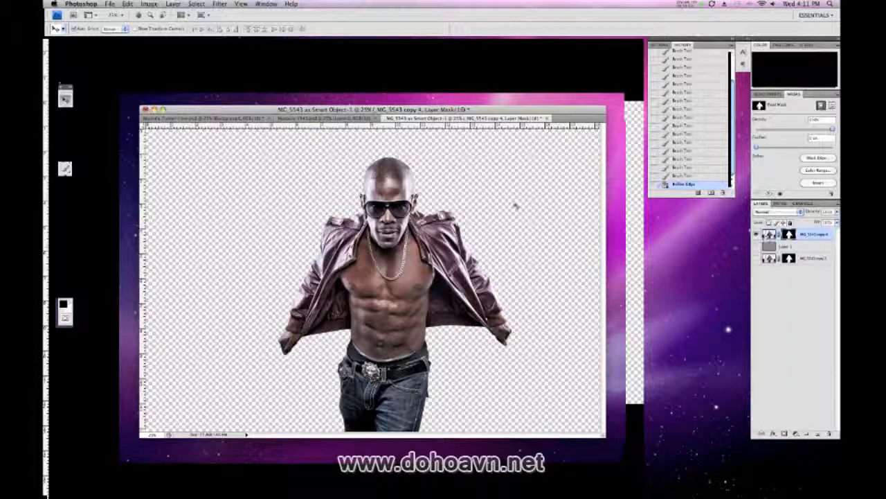
pyautogui.moveTo(516, 205); pyautogui.dragTo(350, 112)
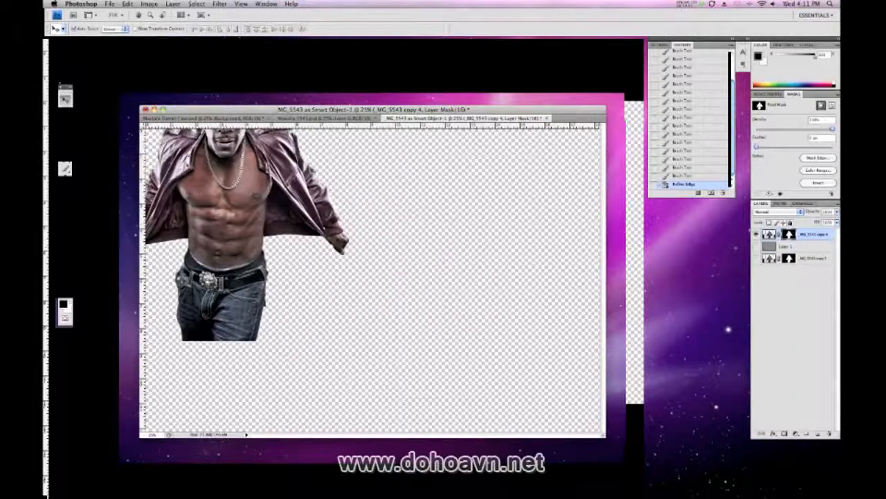
pyautogui.moveTo(224, 133); pyautogui.dragTo(383, 329)
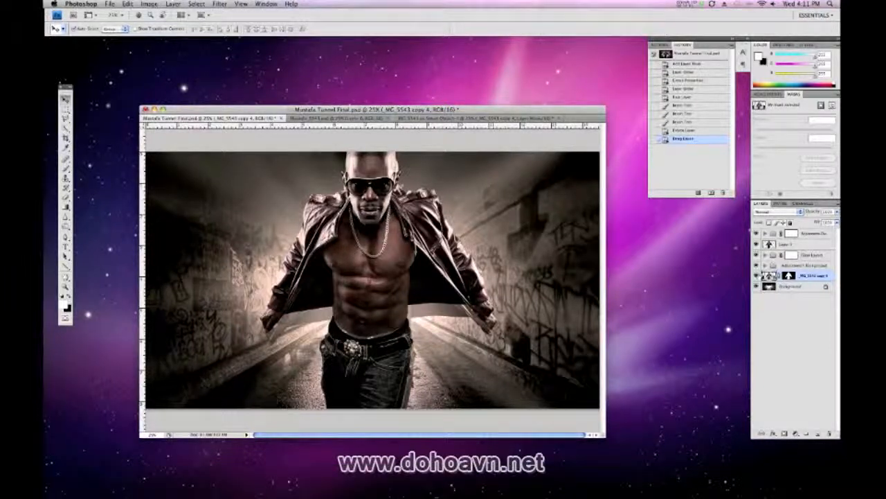
# Hide the tunnel document's existing figure layer and move the new cut-out layer above it, below the top adjustments group
pyautogui.click(757, 245)
pyautogui.moveTo(769, 276); pyautogui.dragTo(769, 255)
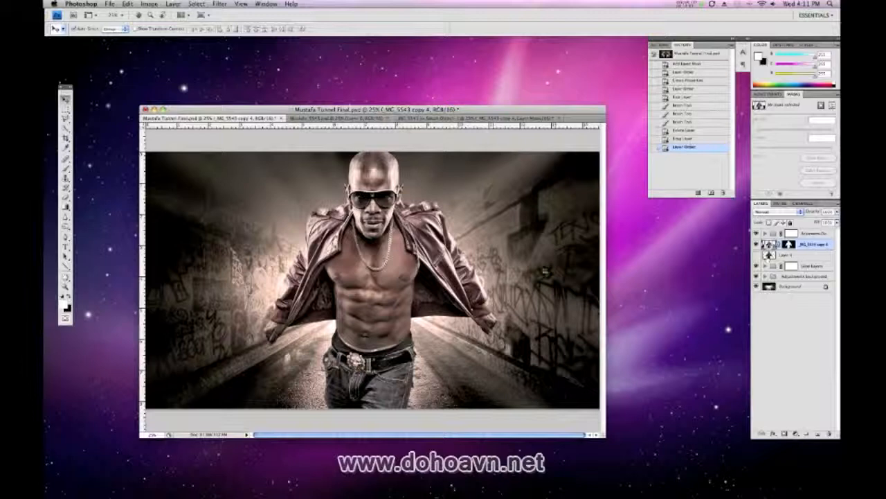
pyautogui.click(791, 234)
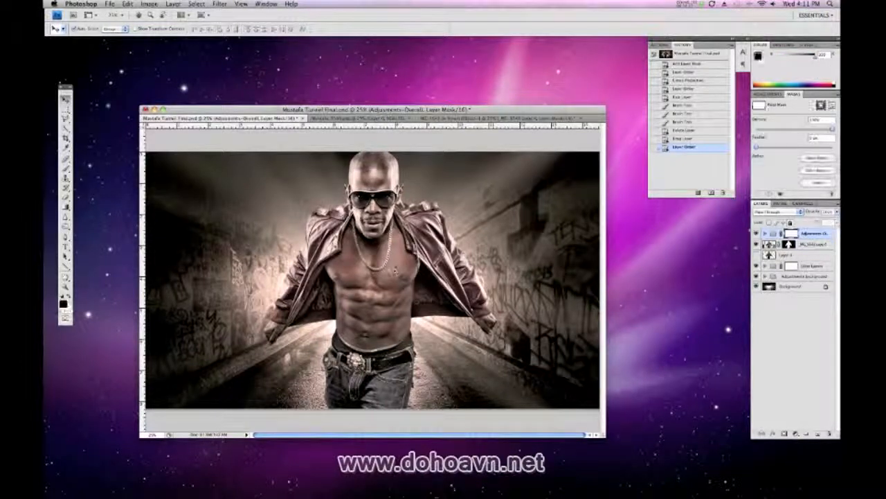
pyautogui.press('super+t')
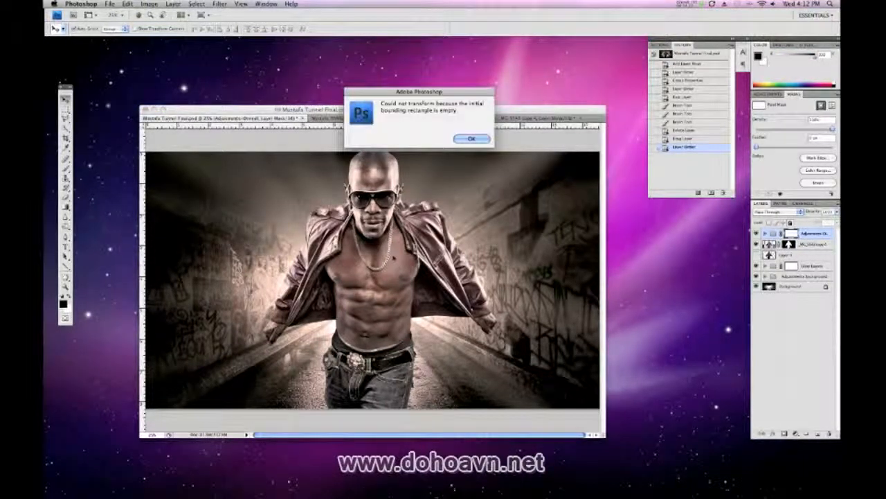
pyautogui.click(471, 139)
# Free-transform the cut-out layer to shift the man slightly upward, cropping the top of his head, and switch to full-screen view
pyautogui.click(779, 244)
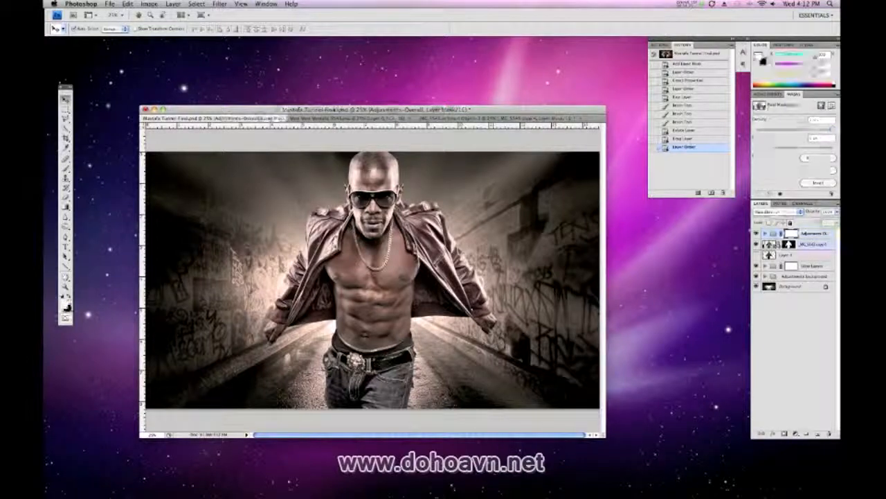
pyautogui.press('super+t')
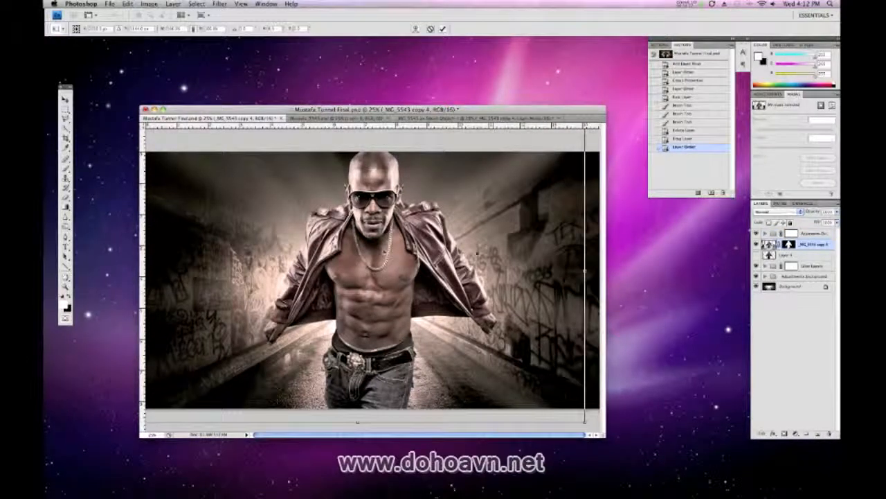
pyautogui.moveTo(471, 270)
pyautogui.mouseDown()
pyautogui.moveTo(479, 255)
pyautogui.moveTo(462, 262)
pyautogui.moveTo(471, 261)
pyautogui.mouseUp()
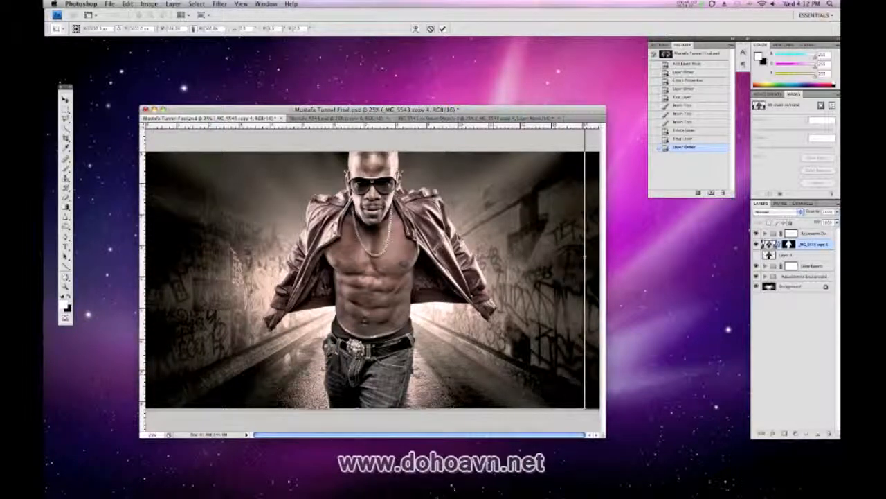
pyautogui.press('Return')
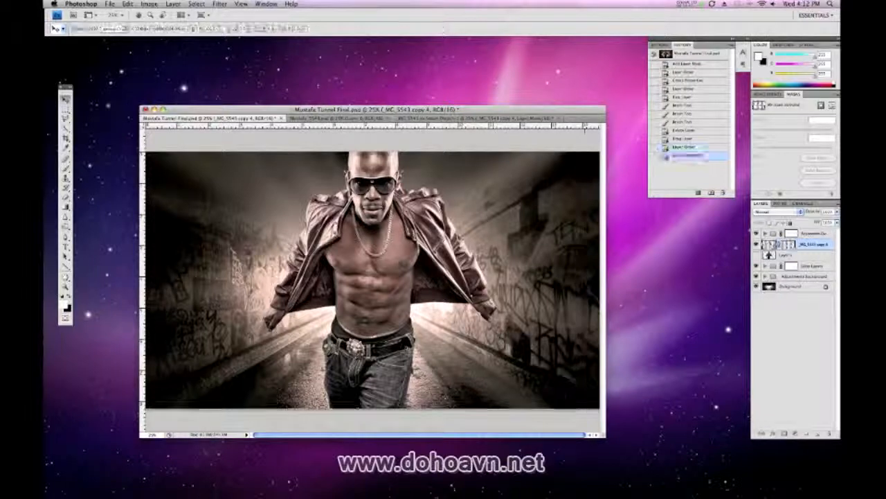
pyautogui.press('f')
pyautogui.moveTo(505, 277); pyautogui.dragTo(414, 296)
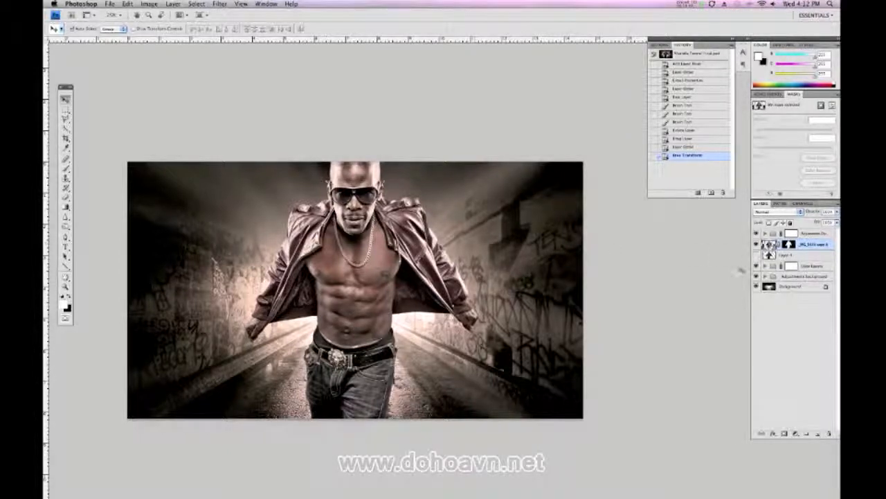
pyautogui.click(149, 3)
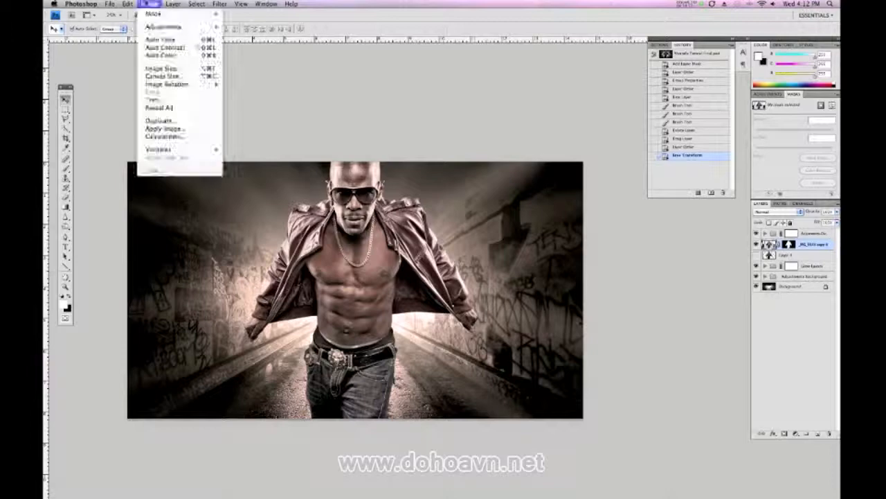
pyautogui.moveTo(150, 29)
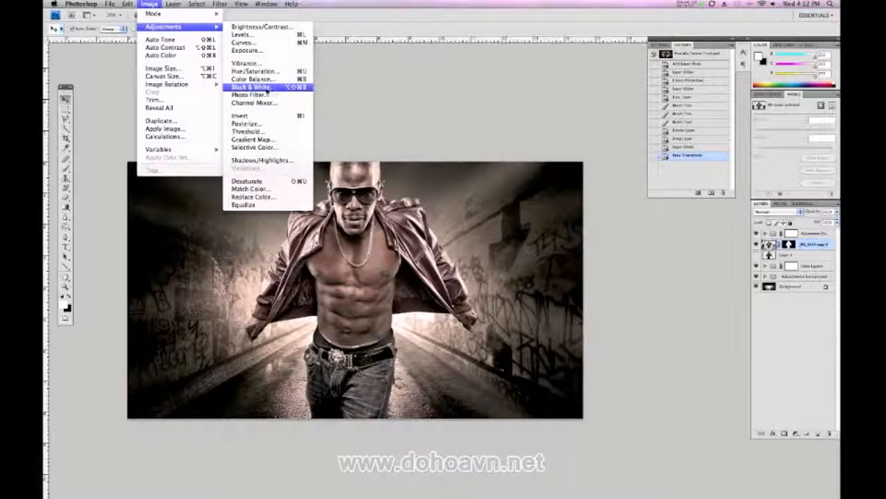
pyautogui.moveTo(184, 17)
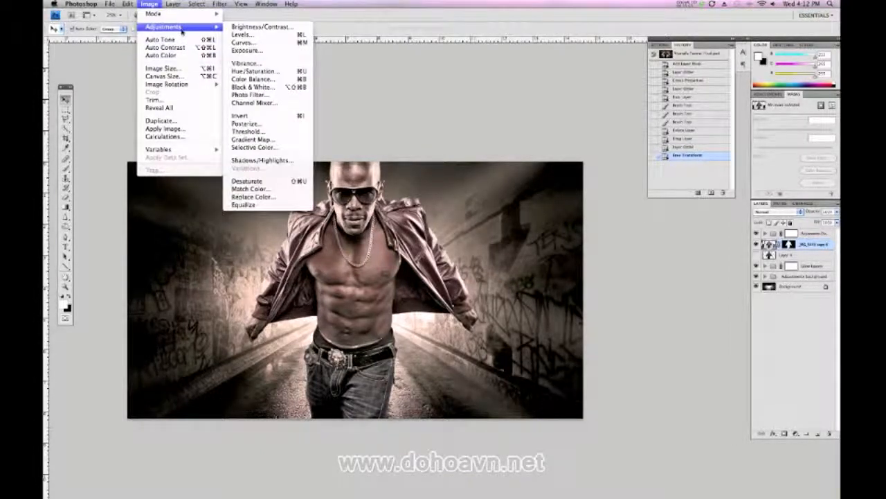
pyautogui.click(449, 186)
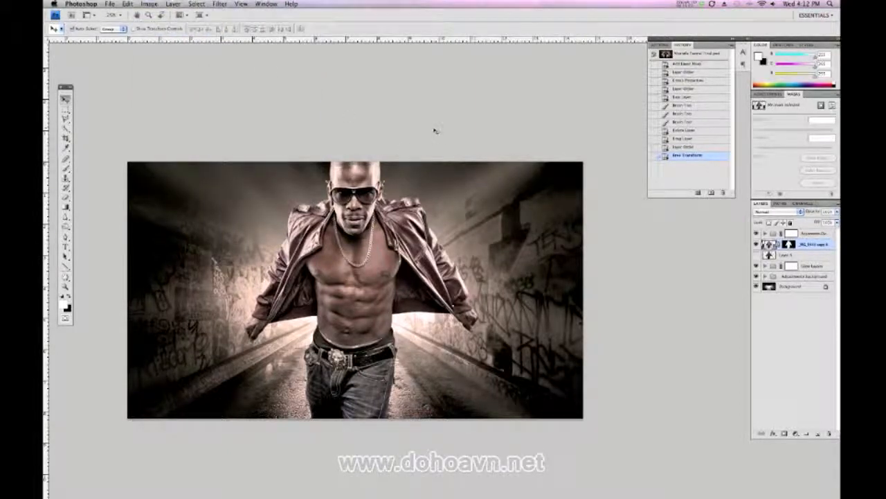
# Darken the cut-out layer of the man with a Levels adjustment by raising the black input level
pyautogui.press('super+l')
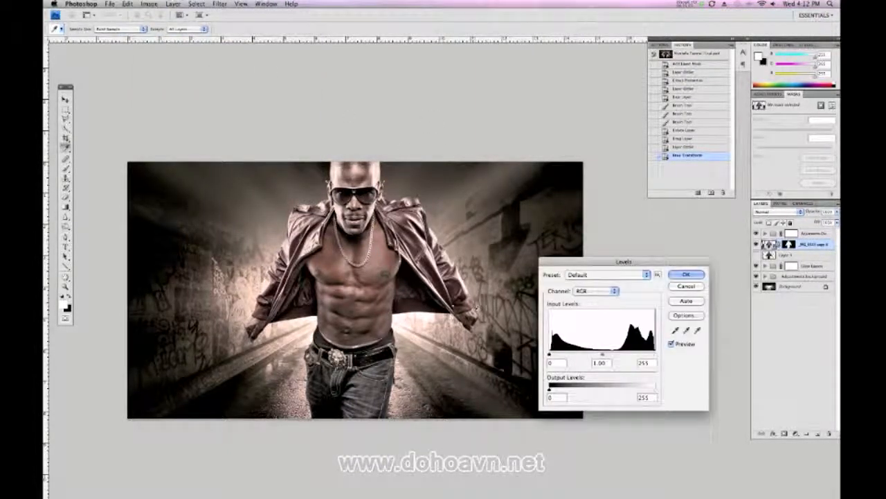
pyautogui.moveTo(598, 265); pyautogui.dragTo(521, 113)
pyautogui.moveTo(472, 203); pyautogui.dragTo(535, 204)
pyautogui.press('Return')
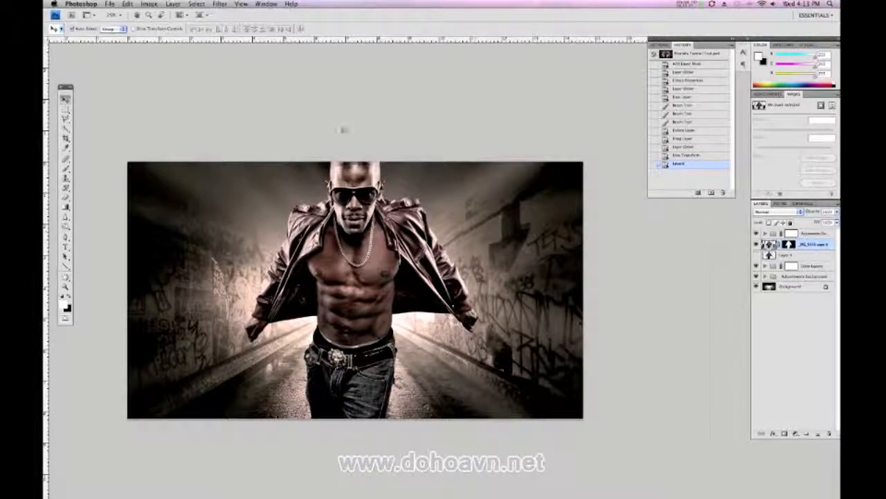
# Darken the edges of the jacket opening and the right-hand sleeve with the Burn tool, range set to Shadows
pyautogui.click(66, 225)
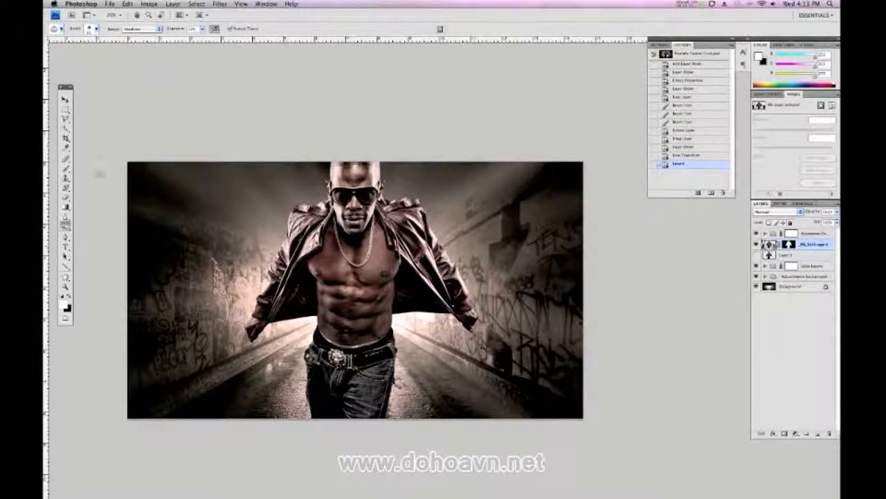
pyautogui.click(139, 31)
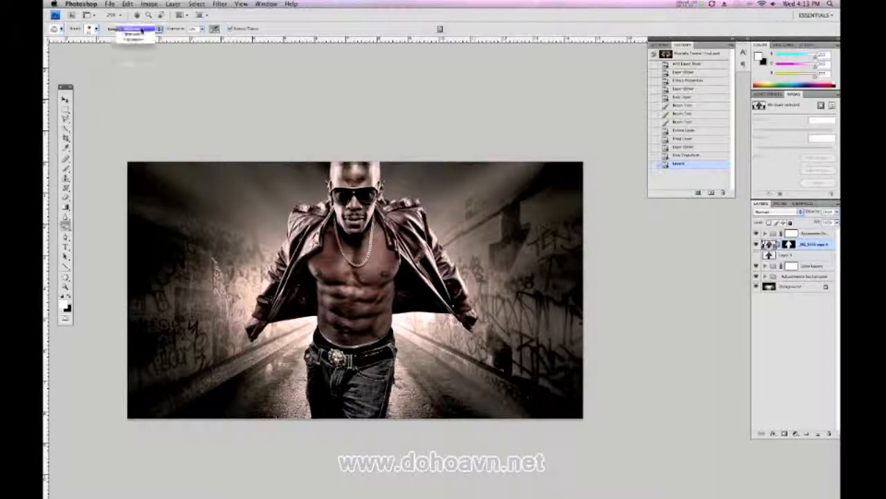
pyautogui.click(141, 29)
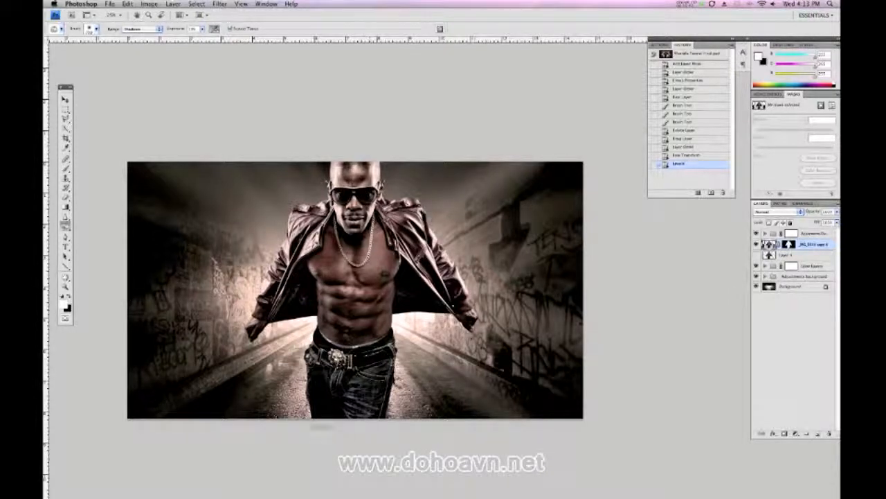
pyautogui.moveTo(308, 257); pyautogui.dragTo(316, 260)
pyautogui.moveTo(316, 261); pyautogui.dragTo(324, 262)
pyautogui.moveTo(407, 271)
pyautogui.mouseDown()
pyautogui.moveTo(421, 294)
pyautogui.moveTo(431, 267)
pyautogui.mouseUp()
pyautogui.press(']')
pyautogui.moveTo(417, 217)
pyautogui.mouseDown()
pyautogui.moveTo(467, 293)
pyautogui.moveTo(460, 326)
pyautogui.mouseUp()
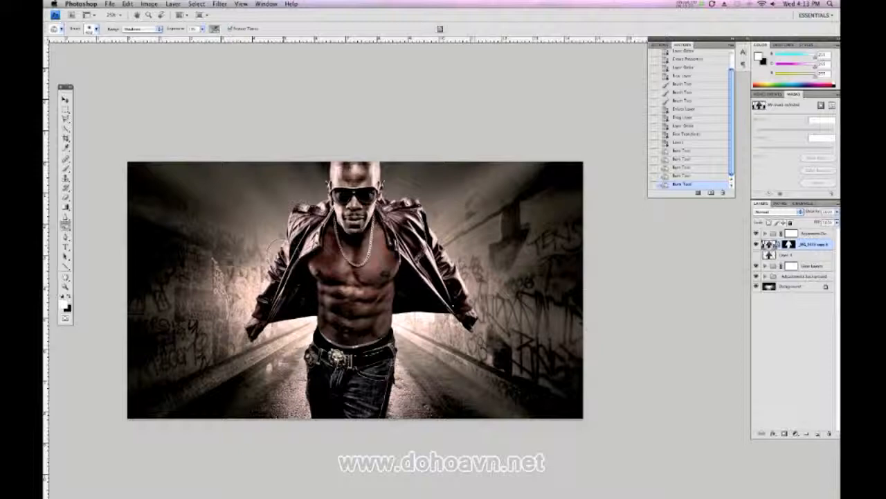
# Burn the shadows on the man's left-hand shoulder in the picture and along the side and top of his head
pyautogui.moveTo(310, 217); pyautogui.dragTo(290, 235)
pyautogui.moveTo(296, 216)
pyautogui.mouseDown()
pyautogui.moveTo(291, 232)
pyautogui.moveTo(305, 212)
pyautogui.mouseUp()
pyautogui.moveTo(334, 161); pyautogui.dragTo(331, 169)
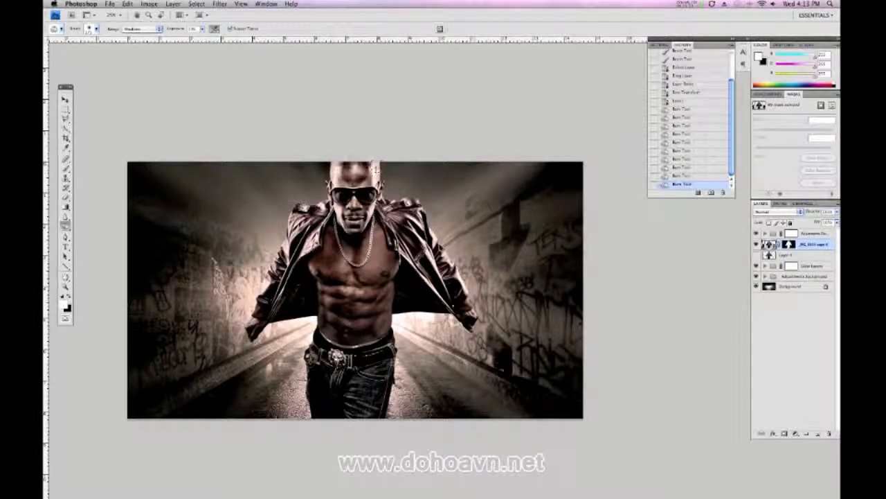
pyautogui.moveTo(355, 165)
pyautogui.mouseDown()
pyautogui.moveTo(346, 166)
pyautogui.moveTo(356, 165)
pyautogui.mouseUp()
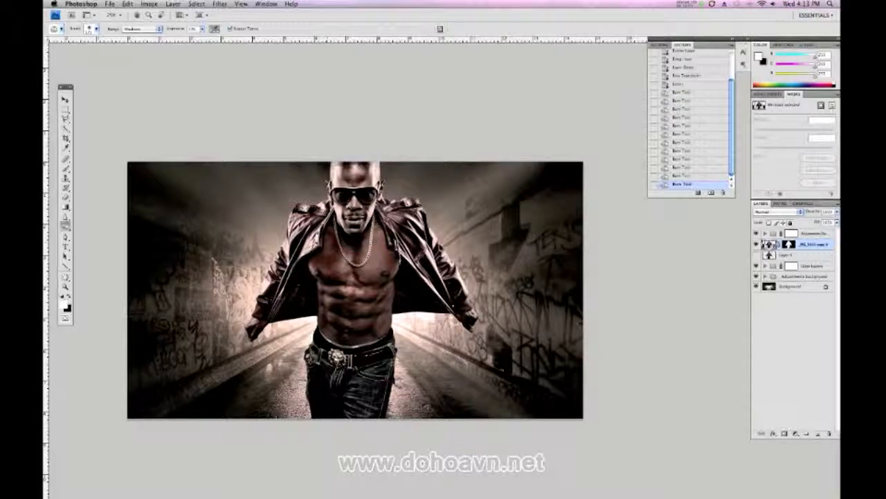
pyautogui.click(354, 166)
pyautogui.click(355, 166)
pyautogui.click(355, 166)
pyautogui.click(354, 166)
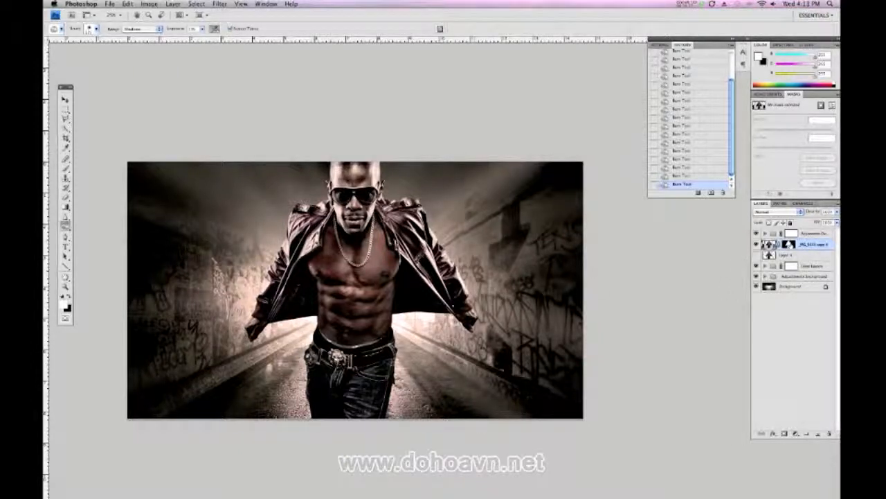
# Paint black on the cut-out's layer mask with the Brush at the bright spot beside the right-hand jacket cuff
pyautogui.click(789, 245)
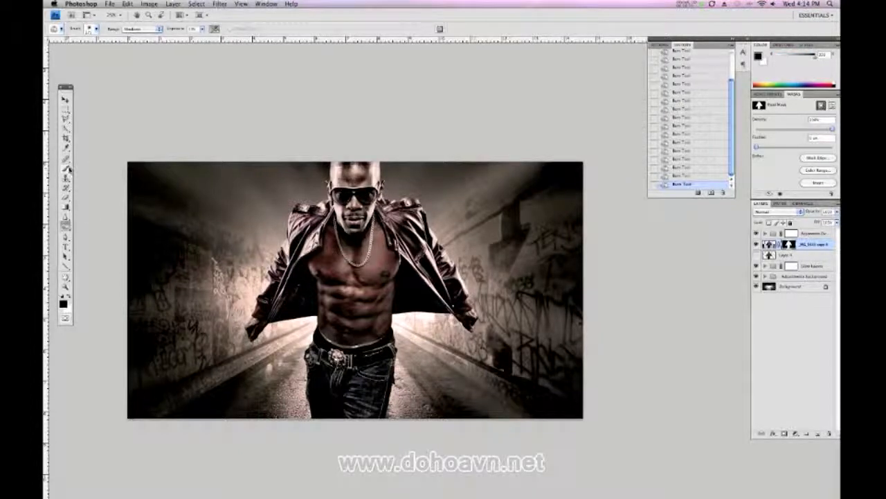
pyautogui.click(66, 167)
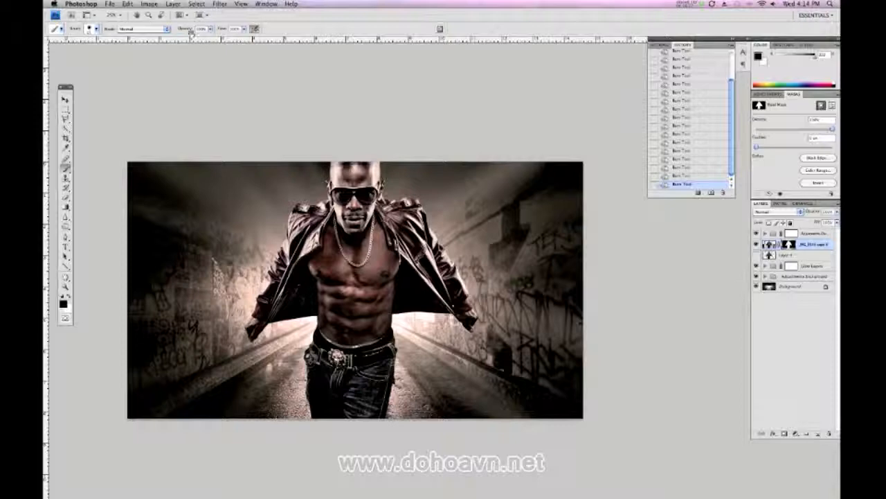
pyautogui.press('super+plus')
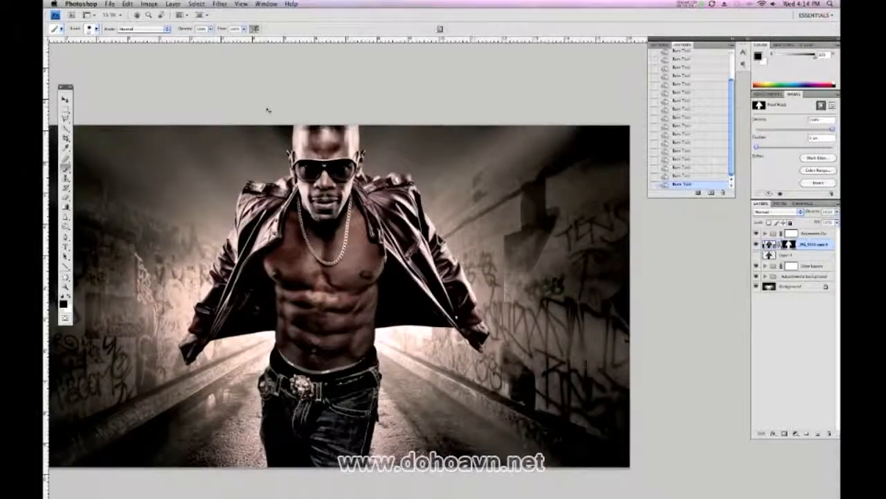
pyautogui.press('super+plus')
pyautogui.press('super+plus')
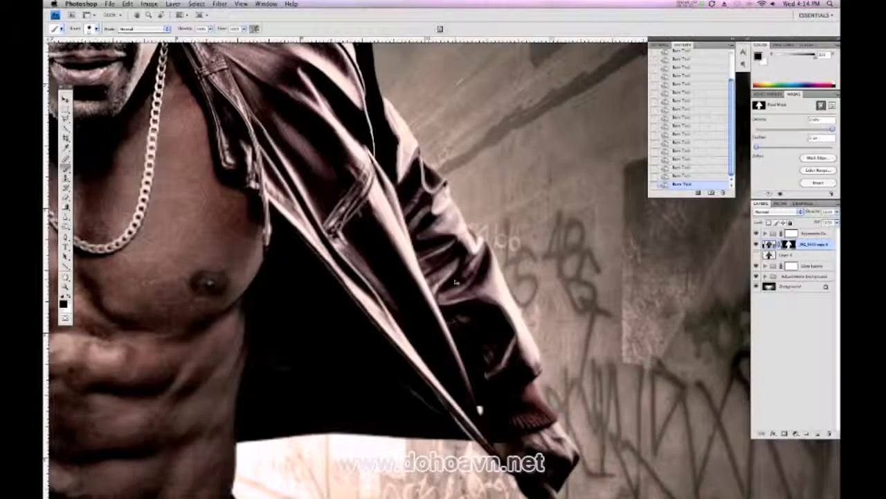
pyautogui.press('super+plus')
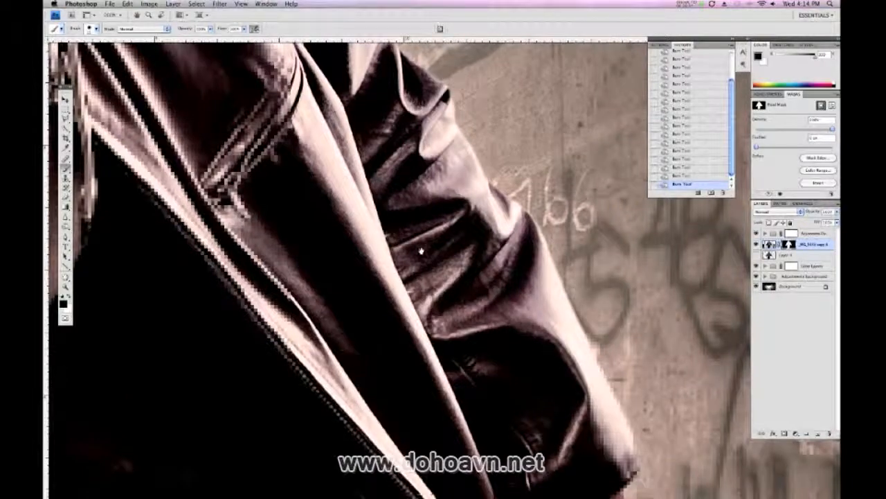
pyautogui.moveTo(421, 251); pyautogui.dragTo(385, 160)
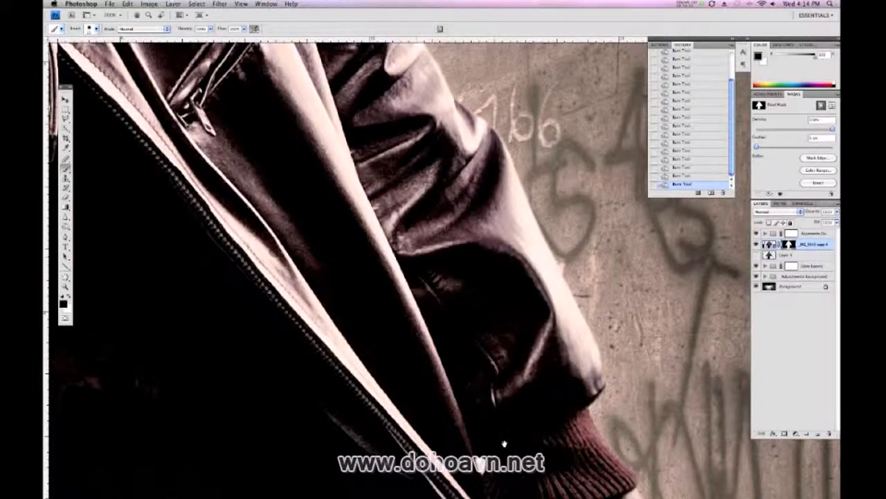
pyautogui.moveTo(505, 444); pyautogui.dragTo(396, 197)
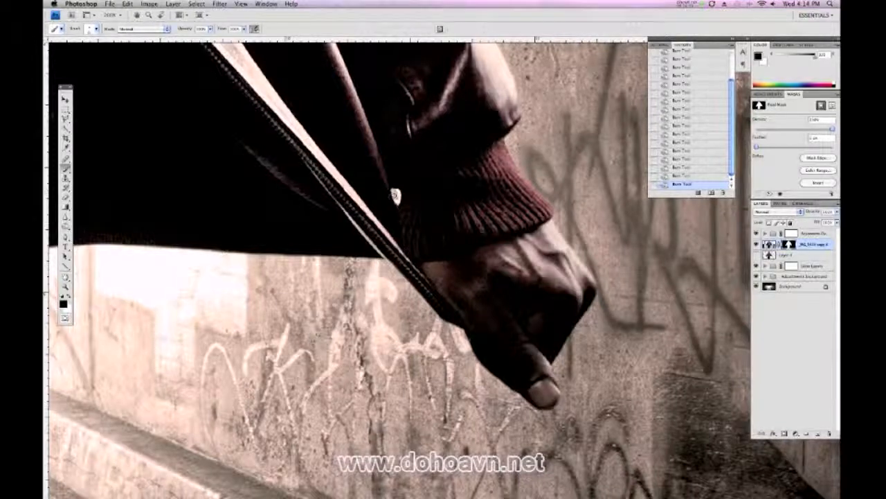
pyautogui.click(396, 198)
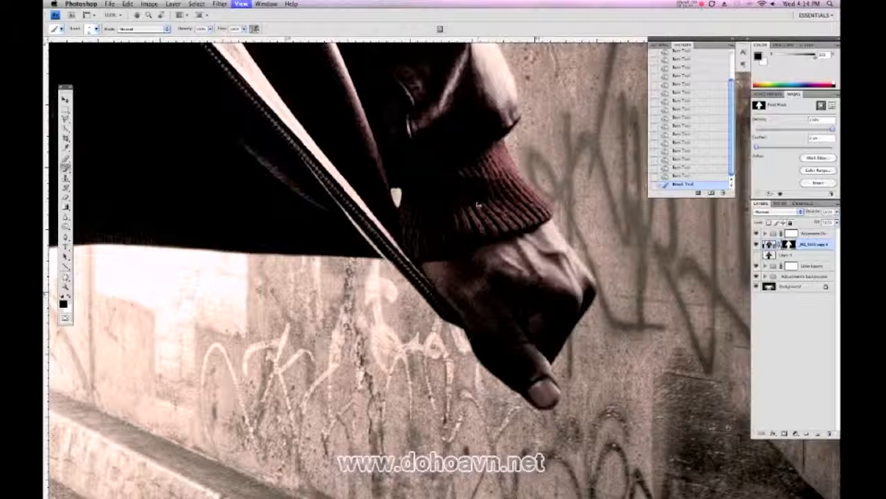
# Clean up the layer mask in black along the right-hand jacket collar and the edge of the adjacent ear
pyautogui.press('super+minus')
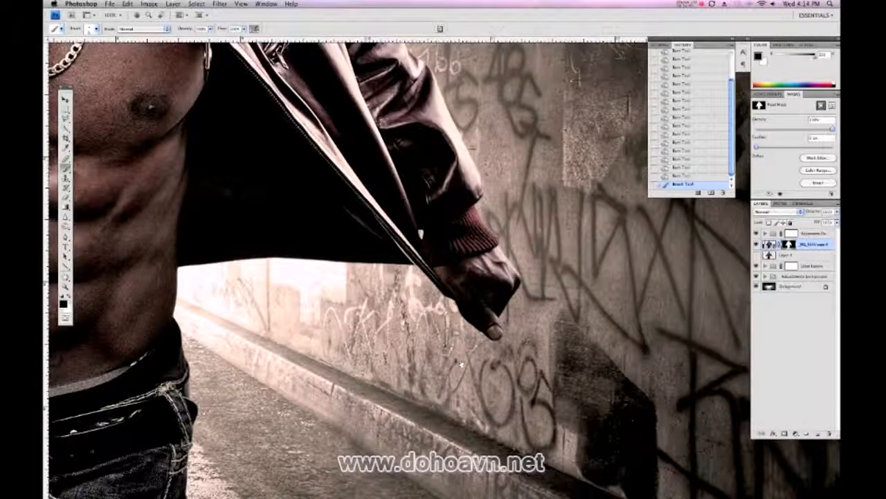
pyautogui.moveTo(420, 234); pyautogui.dragTo(464, 390)
pyautogui.moveTo(345, 226); pyautogui.dragTo(385, 363)
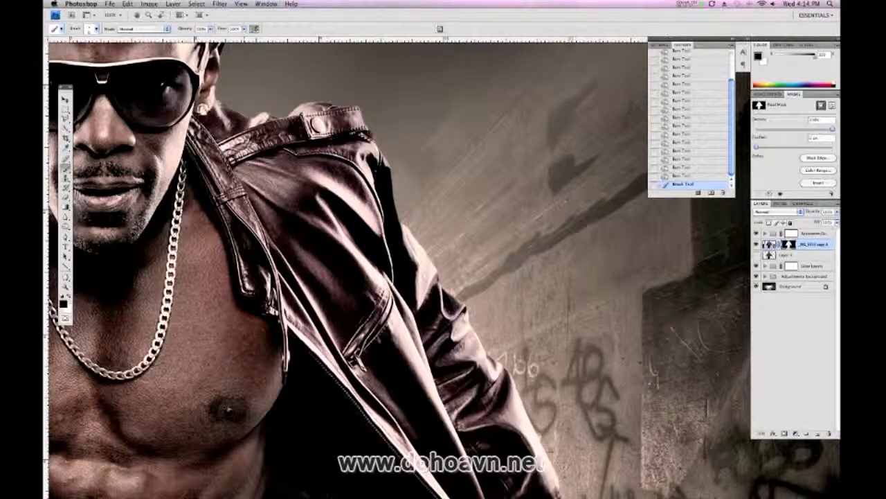
pyautogui.moveTo(223, 106); pyautogui.dragTo(266, 115)
pyautogui.moveTo(266, 116); pyautogui.dragTo(345, 232)
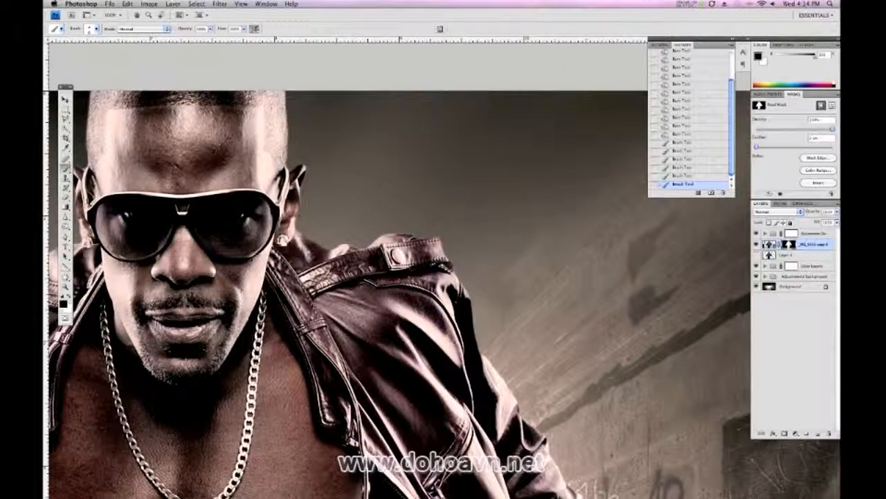
pyautogui.moveTo(297, 213); pyautogui.dragTo(297, 219)
pyautogui.moveTo(297, 216); pyautogui.dragTo(296, 230)
pyautogui.moveTo(297, 227); pyautogui.dragTo(294, 231)
# Paint black on the layer mask along the left-hand ear and the left edge of the head to trim the cut-out
pyautogui.moveTo(363, 223); pyautogui.dragTo(547, 234)
pyautogui.moveTo(263, 172); pyautogui.dragTo(259, 171)
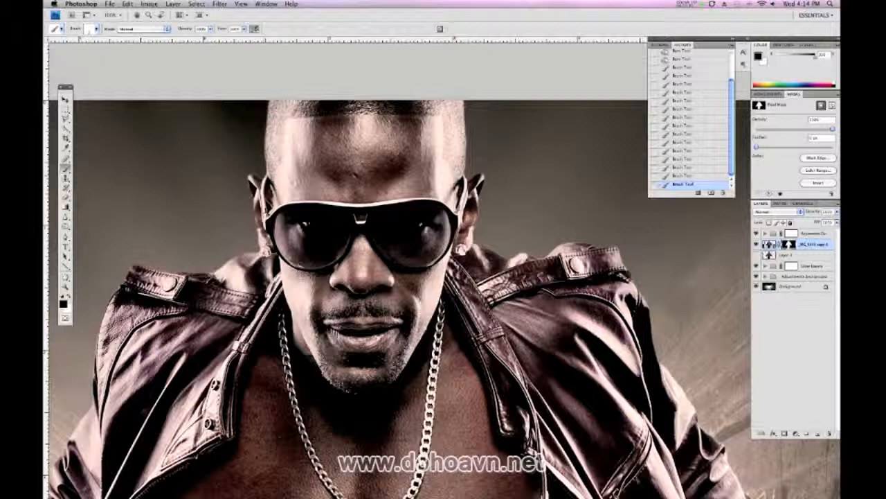
pyautogui.click(261, 178)
pyautogui.click(260, 182)
pyautogui.moveTo(269, 102); pyautogui.dragTo(267, 123)
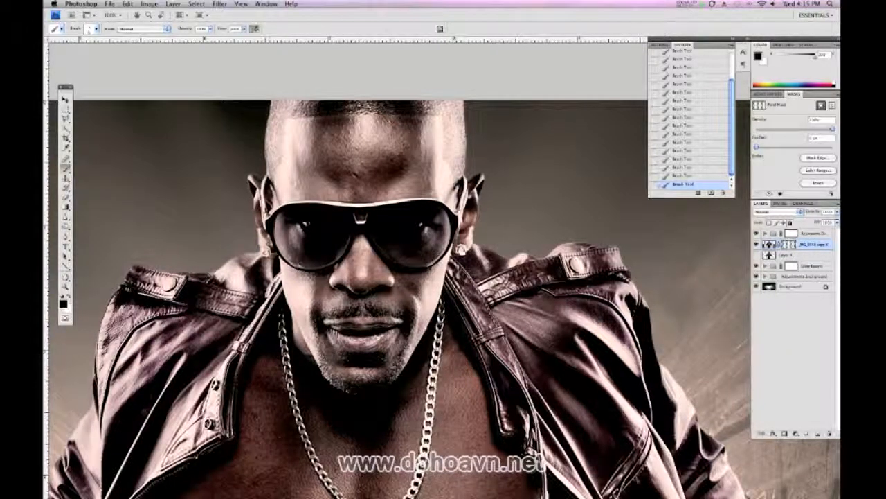
pyautogui.moveTo(225, 394); pyautogui.dragTo(310, 288)
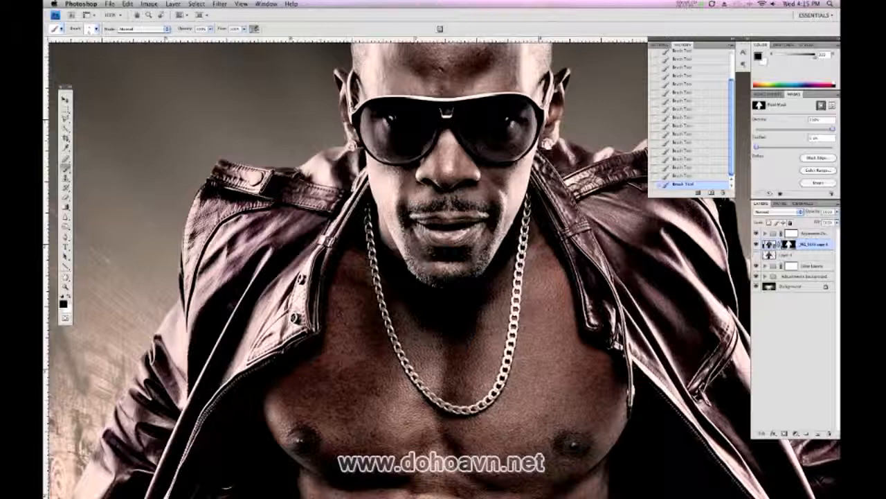
pyautogui.moveTo(242, 382); pyautogui.dragTo(367, 123)
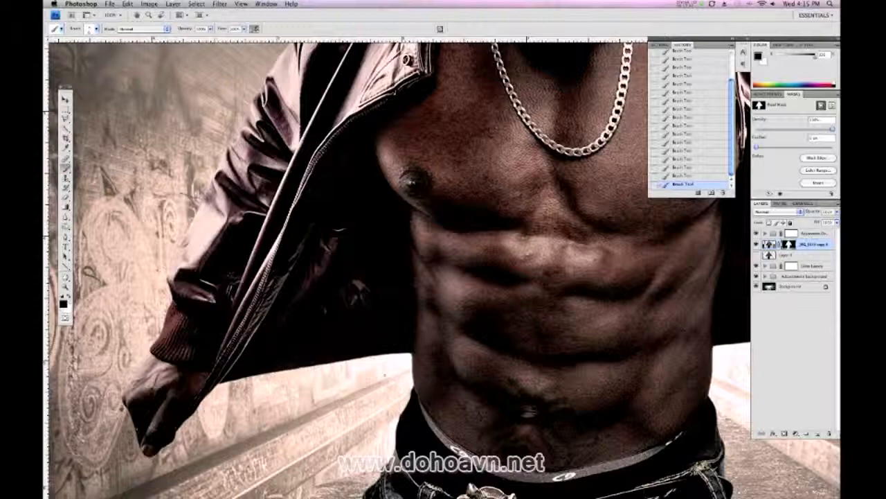
# Expand the light-ray layer group above the background adjustments group and compare the picture with individual glow layers shown and hidden
pyautogui.press('super+minus')
pyautogui.press('super+minus')
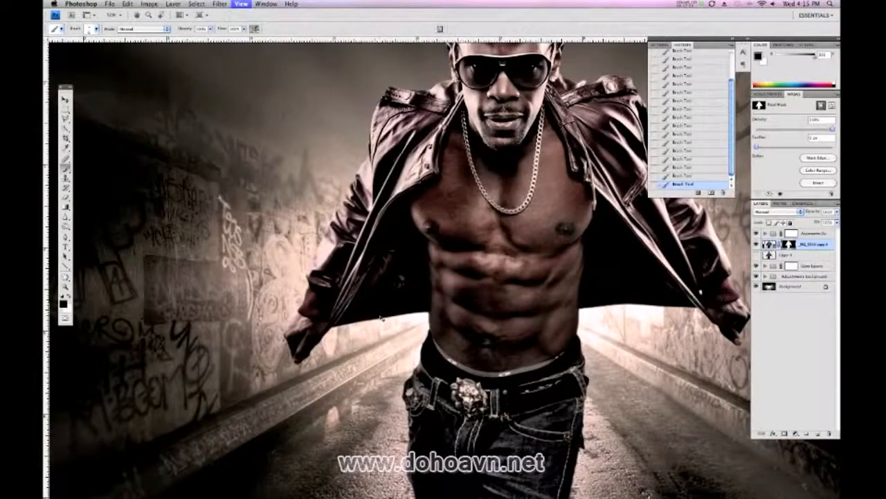
pyautogui.press('super+minus')
pyautogui.press('super+minus')
pyautogui.press('super+minus')
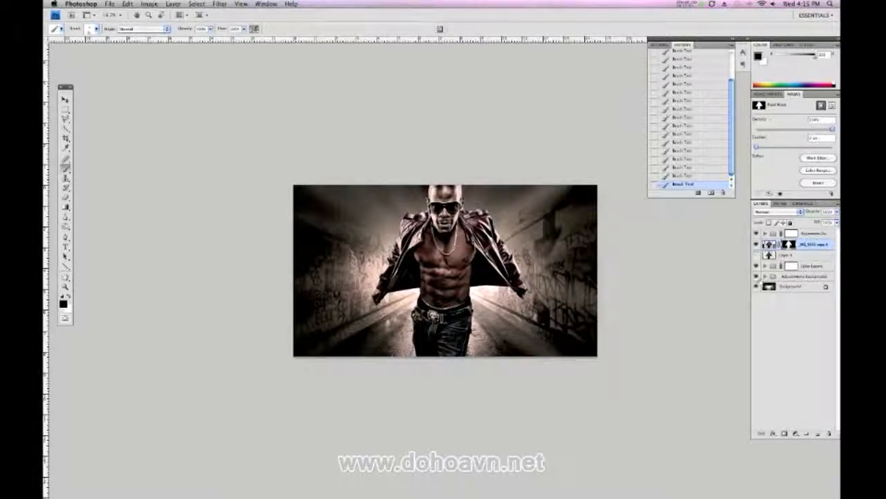
pyautogui.click(765, 266)
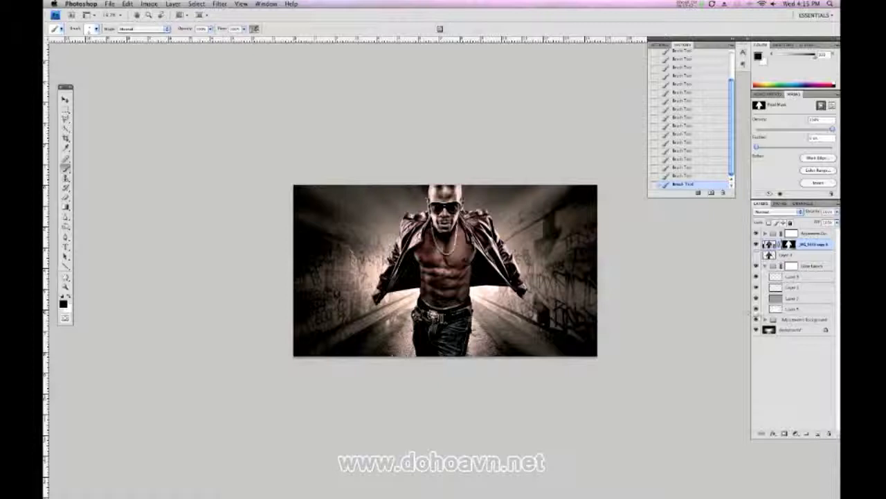
pyautogui.click(760, 309)
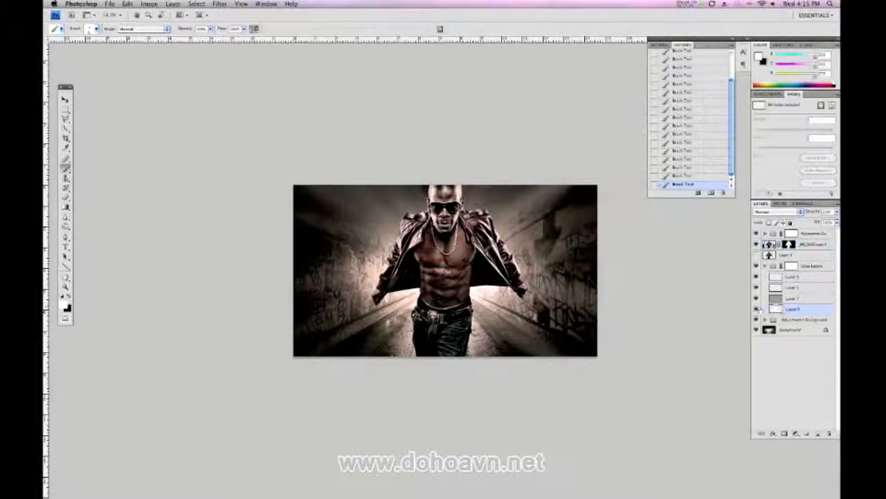
pyautogui.click(757, 310)
pyautogui.click(756, 310)
pyautogui.click(756, 291)
pyautogui.click(756, 290)
pyautogui.click(757, 289)
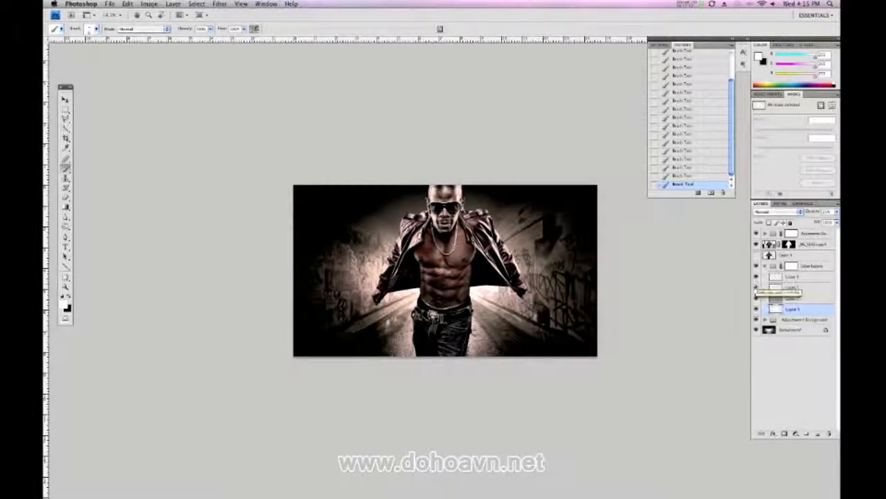
# Hide all four light-ray layers inside the expanded group
pyautogui.click(756, 287)
pyautogui.click(756, 277)
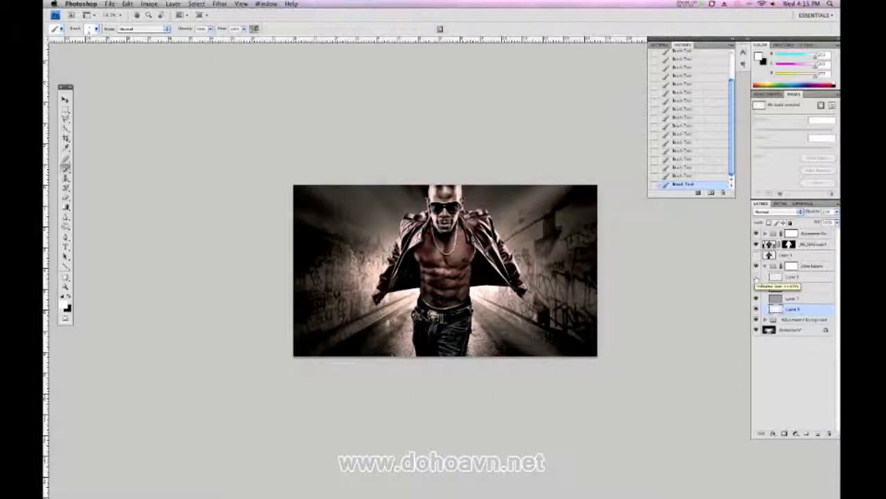
pyautogui.click(757, 277)
pyautogui.click(756, 288)
pyautogui.click(756, 288)
pyautogui.click(756, 298)
pyautogui.click(756, 309)
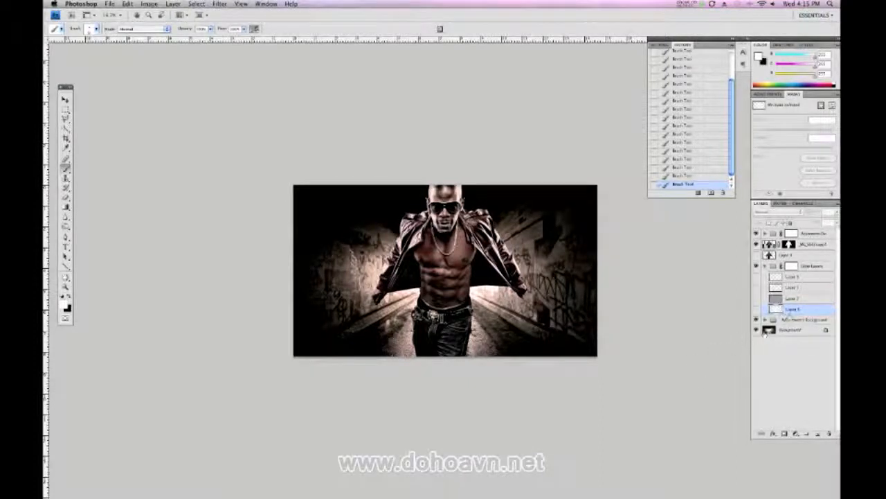
# Create a new empty layer in Normal mode at 100% opacity directly above the background adjustments group
pyautogui.click(789, 319)
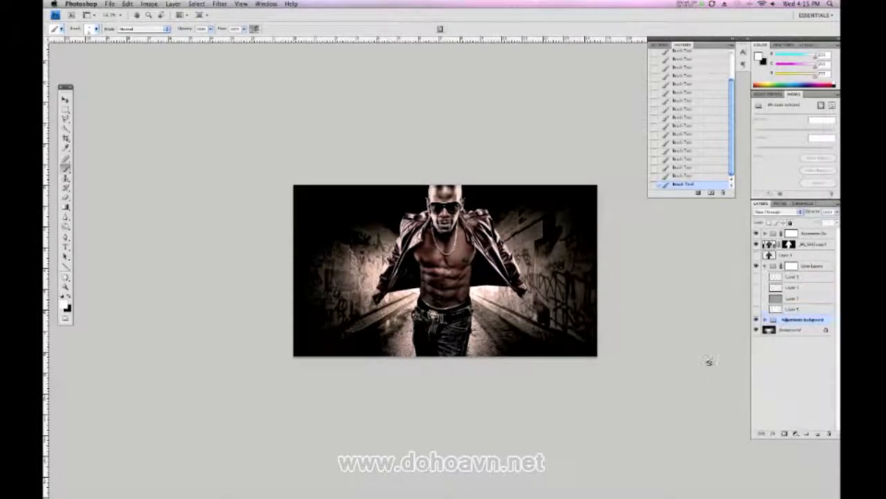
pyautogui.press('super+shift+n')
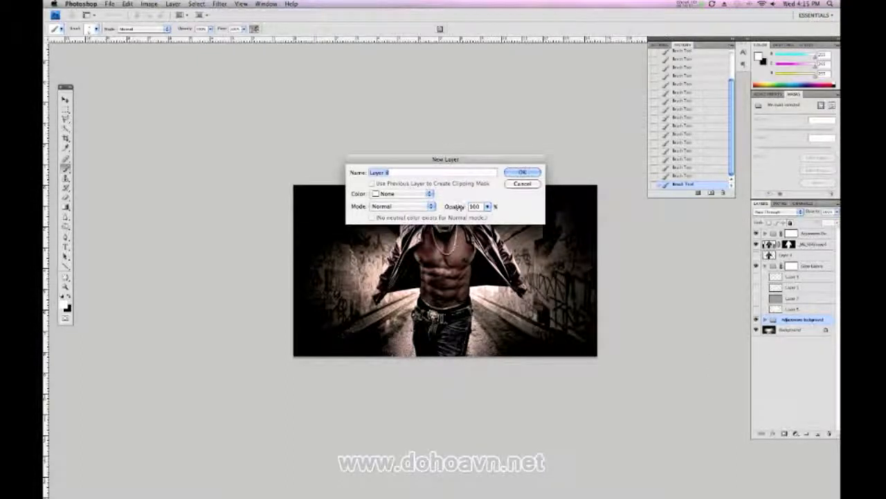
pyautogui.click(524, 173)
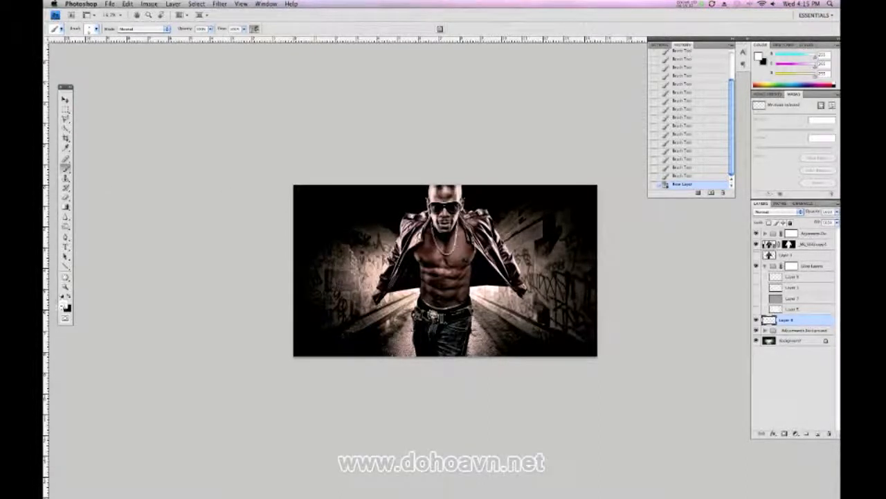
# Set up a large soft round brush at reduced opacity with white as the foreground color
pyautogui.click(65, 305)
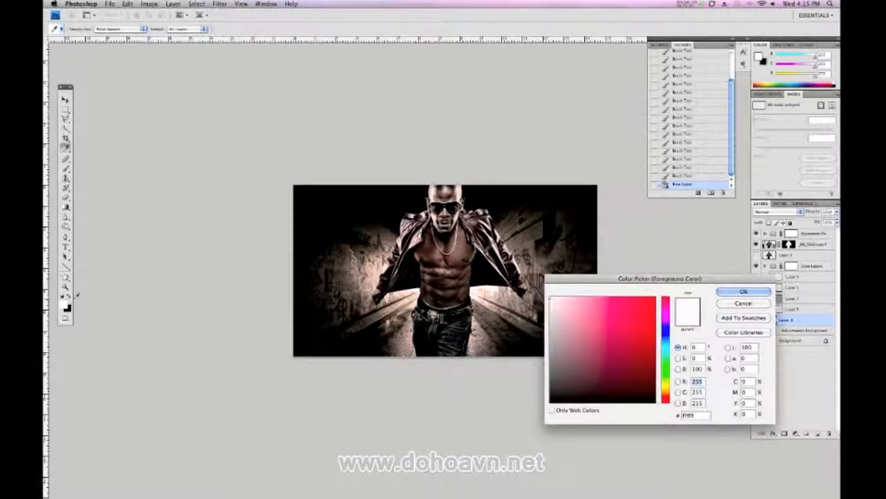
pyautogui.click(743, 292)
pyautogui.click(68, 296)
pyautogui.click(69, 296)
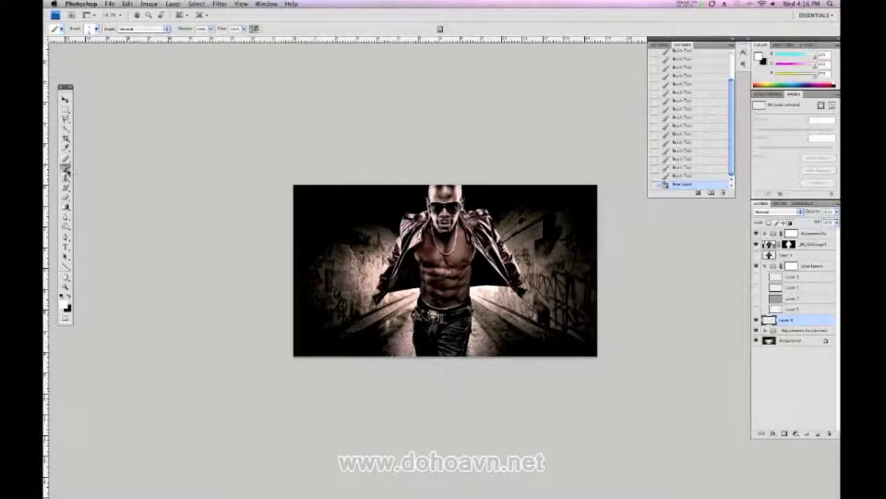
pyautogui.moveTo(187, 29); pyautogui.dragTo(183, 31)
pyautogui.click(92, 29)
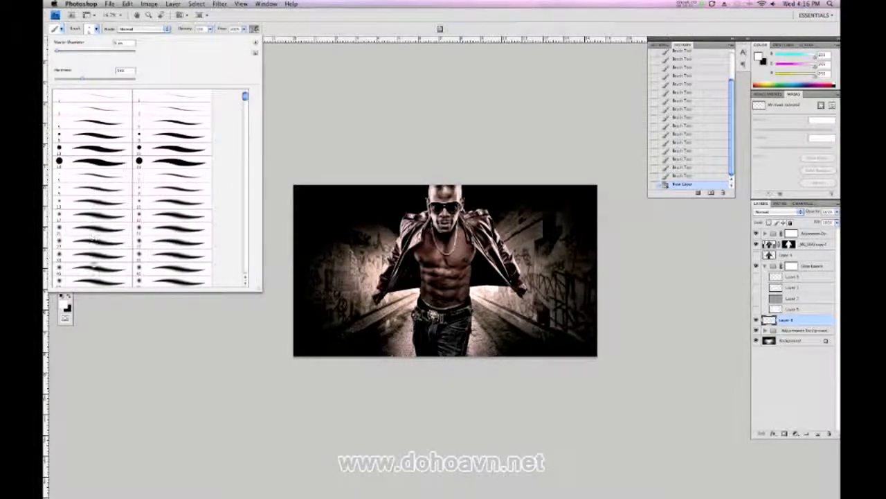
pyautogui.moveTo(245, 96); pyautogui.dragTo(245, 100)
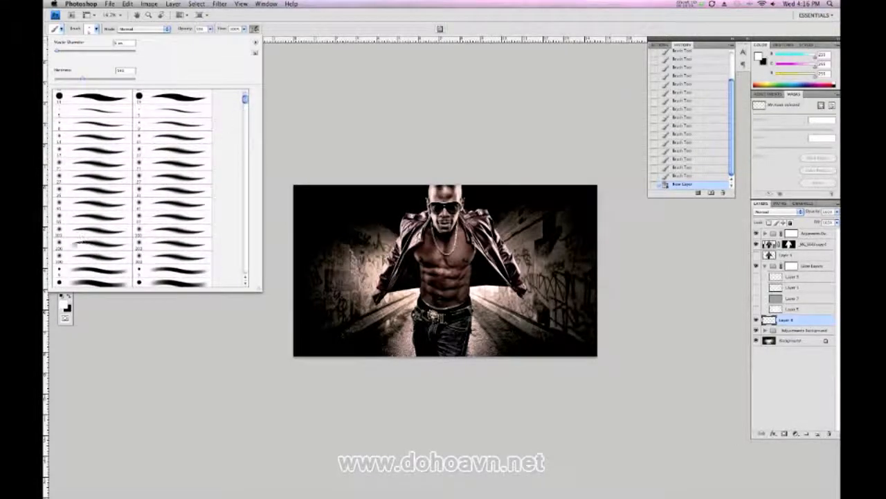
pyautogui.click(79, 244)
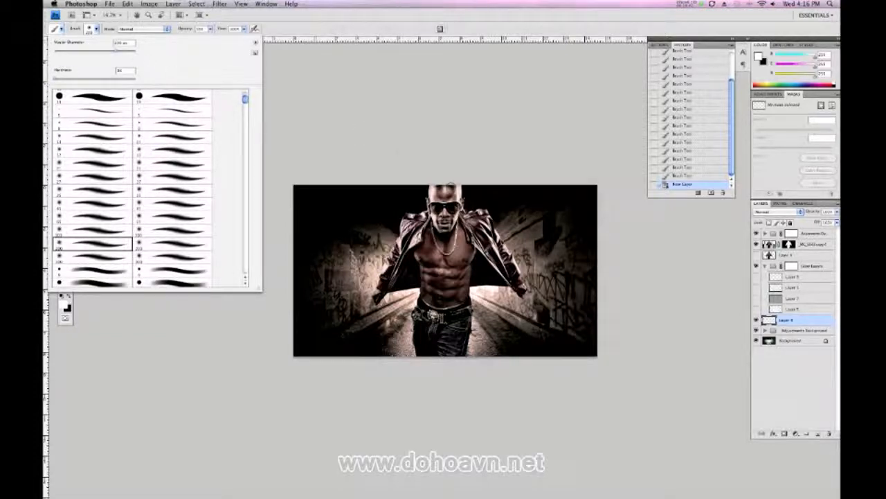
pyautogui.click(450, 184)
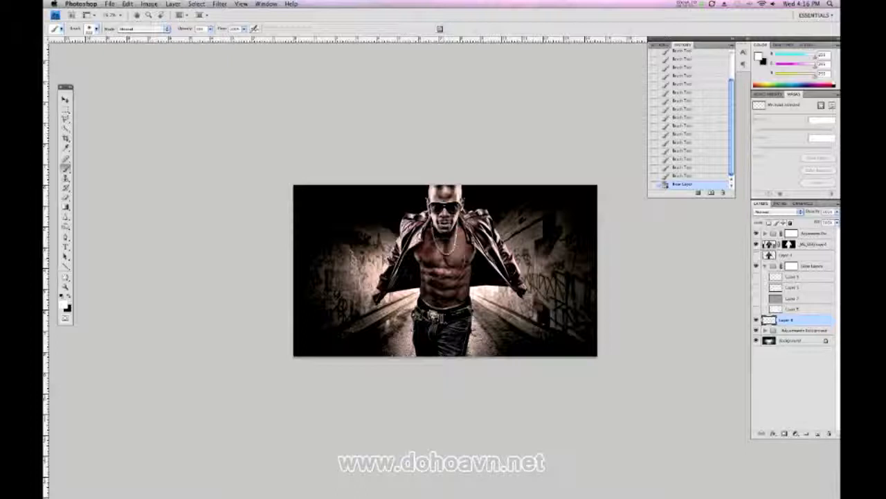
# Paint straight white light rays on the new layer from behind the man's chest out to the picture's left edge
pyautogui.click(444, 257)
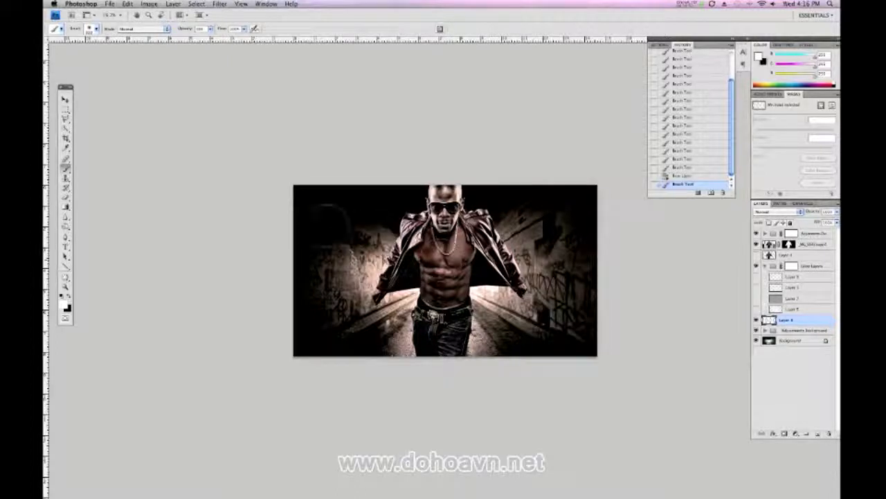
pyautogui.keyDown('shift'); pyautogui.click(257, 192); pyautogui.keyUp('shift')
pyautogui.click(444, 256)
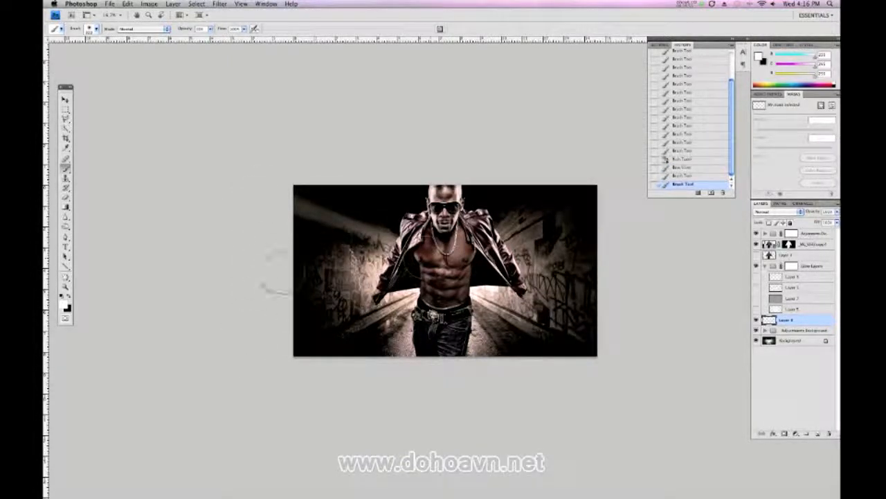
pyautogui.keyDown('shift'); pyautogui.click(260, 285); pyautogui.keyUp('shift')
pyautogui.click(442, 256)
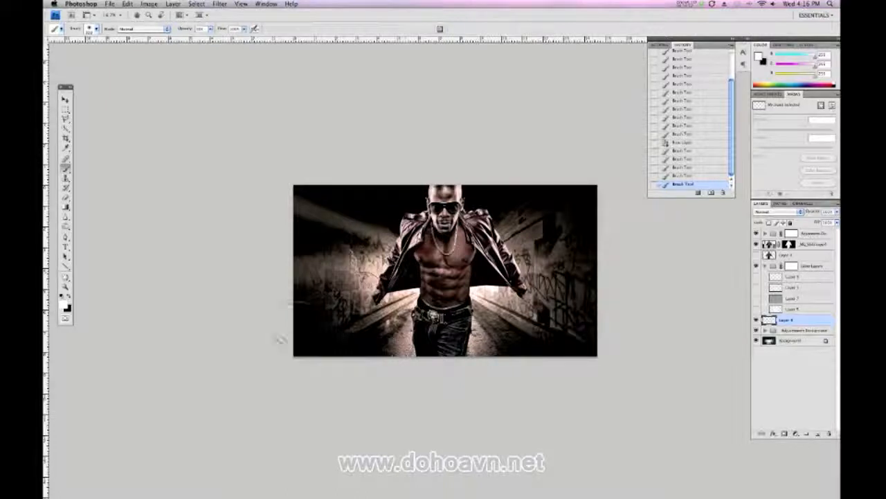
pyautogui.keyDown('shift'); pyautogui.click(264, 345); pyautogui.keyUp('shift')
pyautogui.click(443, 256)
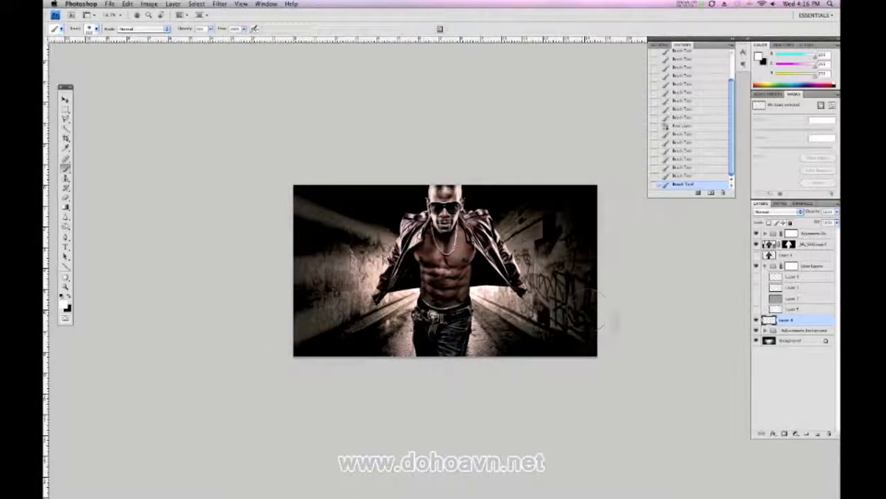
# Paint straight white light rays from behind the man out to the picture's right edge and upper right
pyautogui.keyDown('shift'); pyautogui.click(617, 336); pyautogui.keyUp('shift')
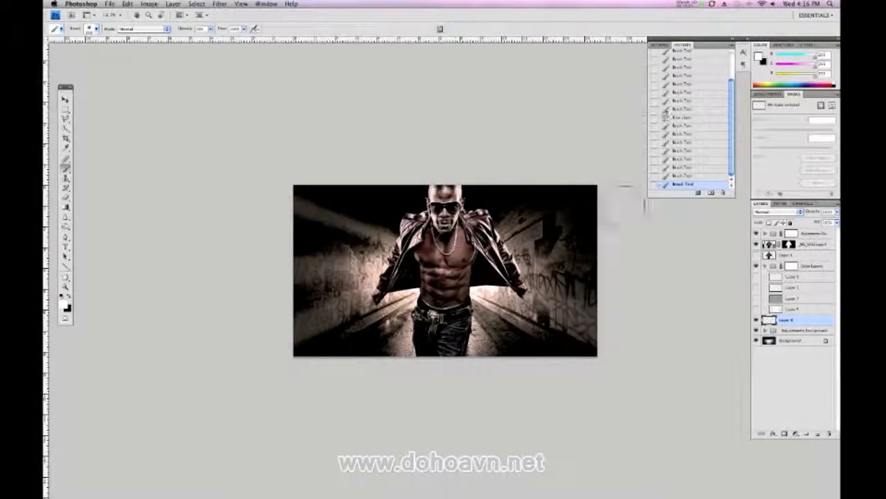
pyautogui.click(442, 255)
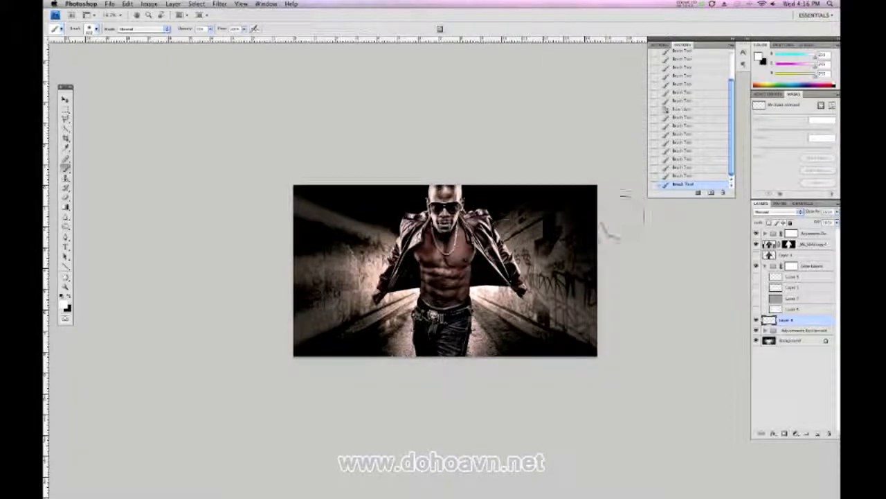
pyautogui.keyDown('shift'); pyautogui.click(626, 216); pyautogui.keyUp('shift')
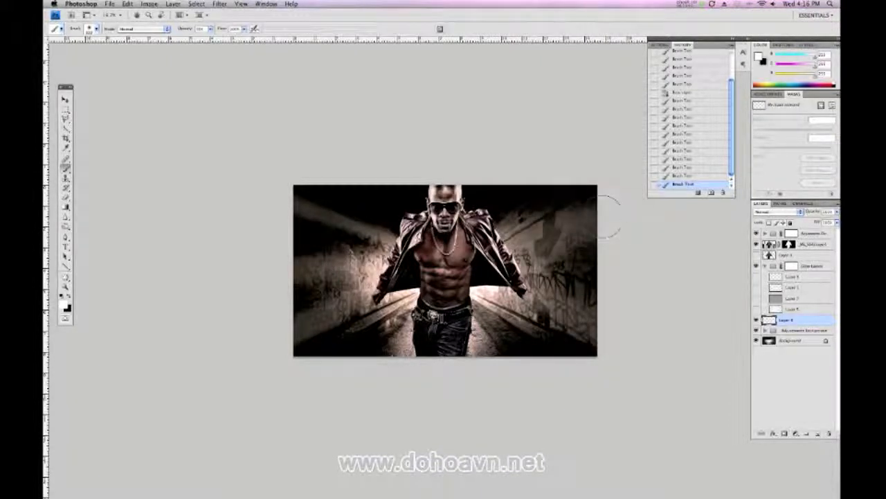
pyautogui.click(443, 255)
pyautogui.keyDown('shift'); pyautogui.click(537, 162); pyautogui.keyUp('shift')
# Add further light rays from behind the man toward the picture's upper left, left edge, upper right corner and lower right
pyautogui.click(433, 246)
pyautogui.keyDown('shift'); pyautogui.click(305, 158); pyautogui.keyUp('shift')
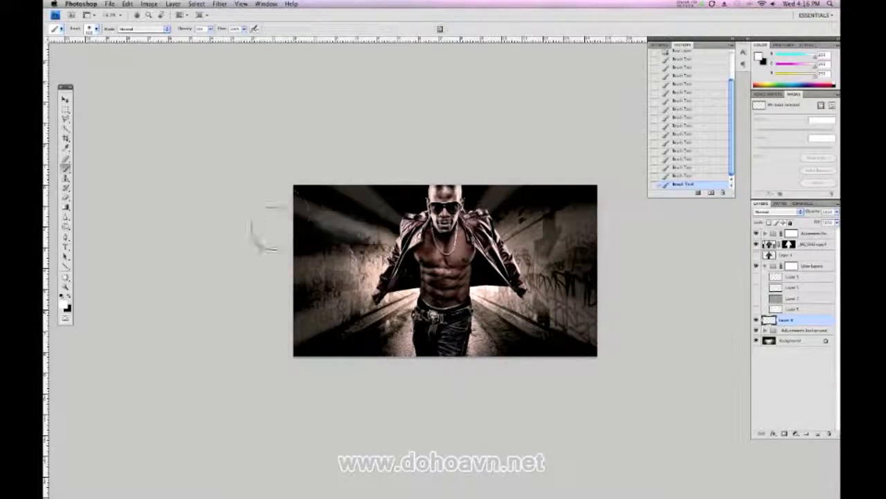
pyautogui.keyDown('shift'); pyautogui.click(261, 261); pyautogui.keyUp('shift')
pyautogui.click(459, 255)
pyautogui.keyDown('shift'); pyautogui.click(599, 182); pyautogui.keyUp('shift')
pyautogui.click(453, 256)
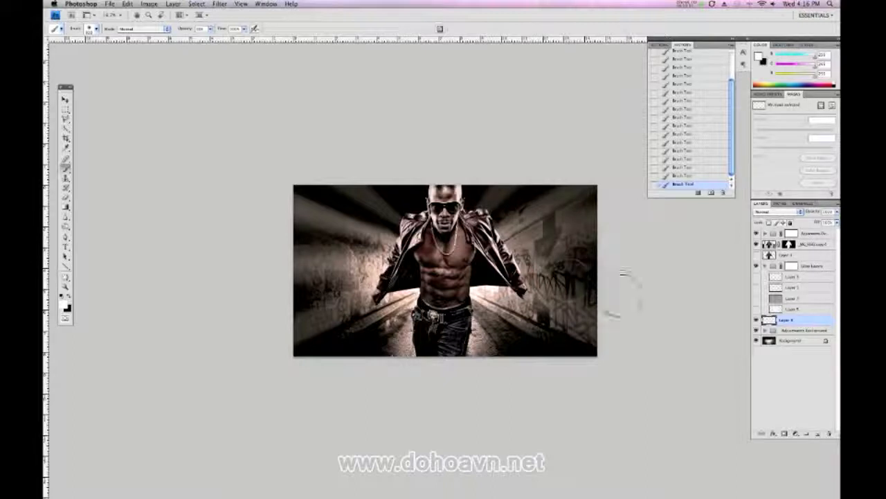
pyautogui.keyDown('shift'); pyautogui.click(636, 307); pyautogui.keyUp('shift')
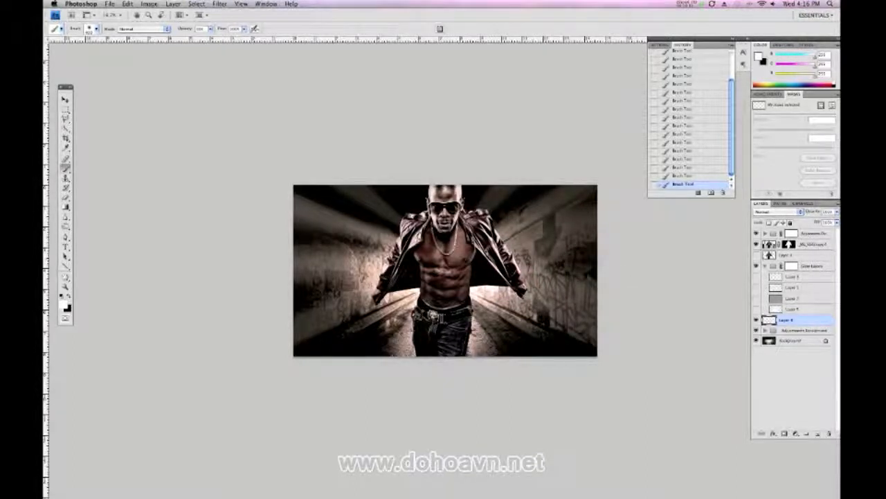
pyautogui.keyDown('shift'); pyautogui.click(626, 372); pyautogui.keyUp('shift')
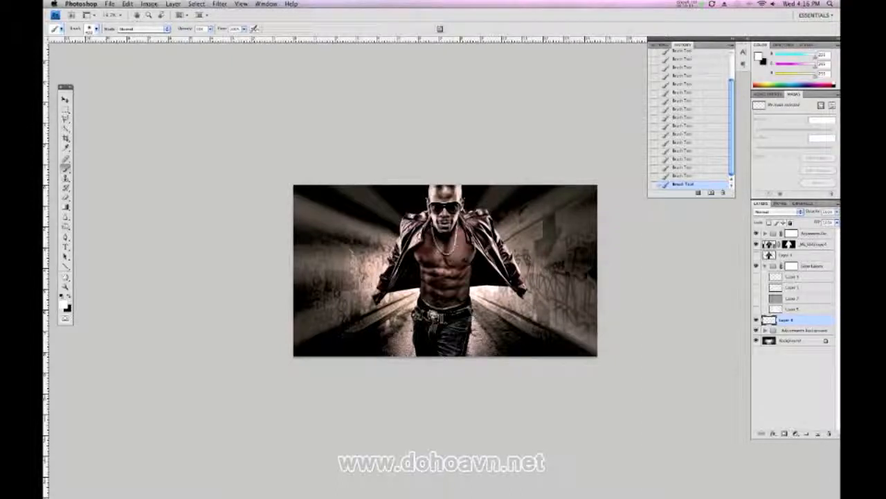
# Layer more faint rays over the upper left and left side of the tunnel, and undo the last stroke at the upper right
pyautogui.keyDown('shift'); pyautogui.click(316, 185); pyautogui.keyUp('shift')
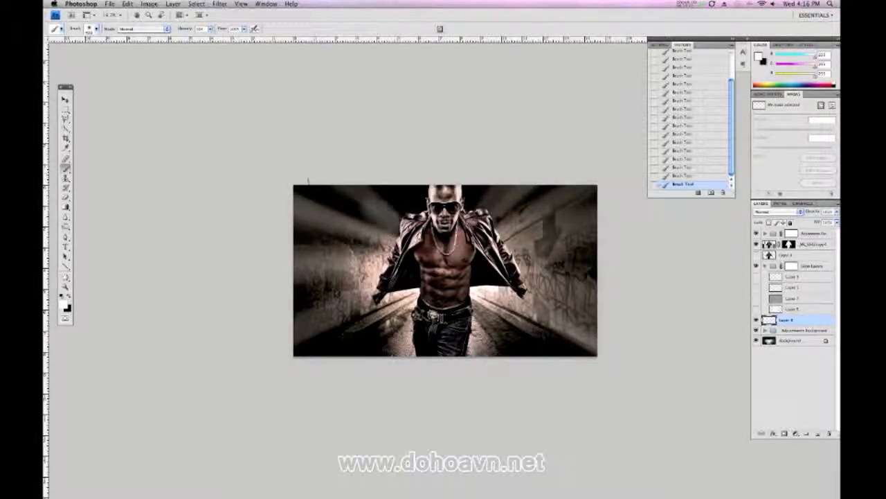
pyautogui.keyDown('shift'); pyautogui.click(353, 174); pyautogui.keyUp('shift')
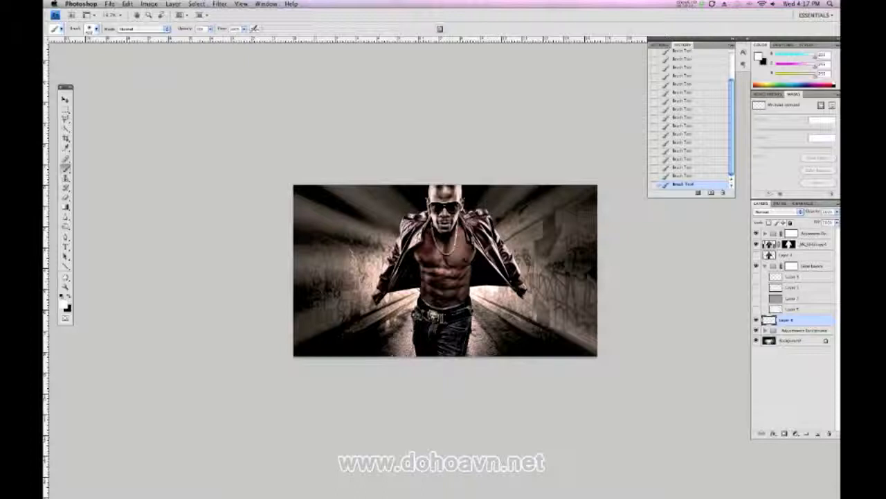
pyautogui.keyDown('shift'); pyautogui.click(278, 192); pyautogui.keyUp('shift')
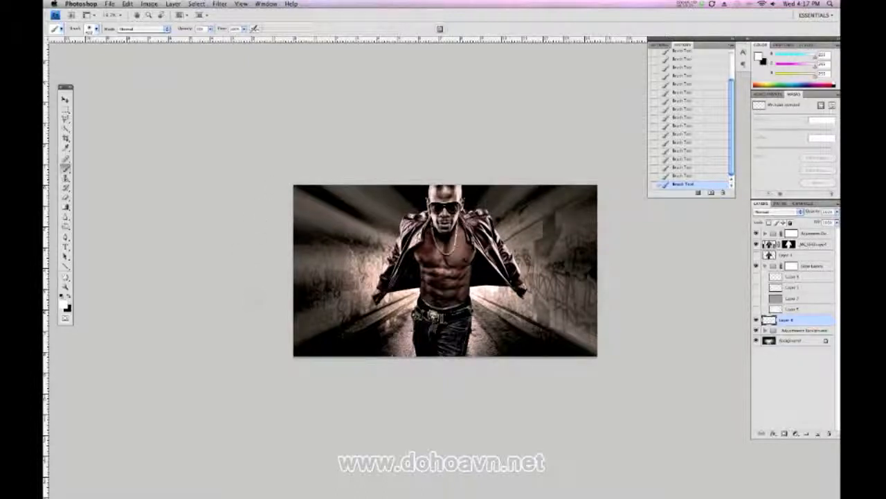
pyautogui.keyDown('shift'); pyautogui.click(230, 267); pyautogui.keyUp('shift')
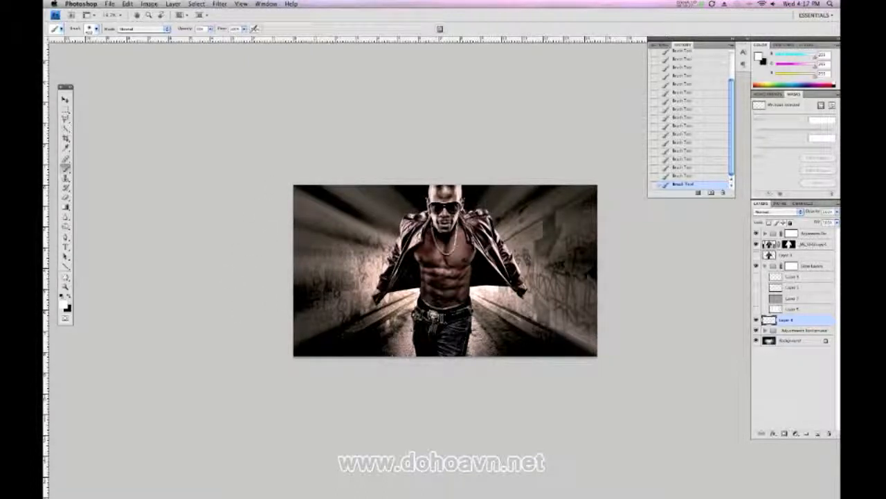
pyautogui.keyDown('shift'); pyautogui.click(269, 312); pyautogui.keyUp('shift')
pyautogui.keyDown('shift'); pyautogui.click(576, 167); pyautogui.keyUp('shift')
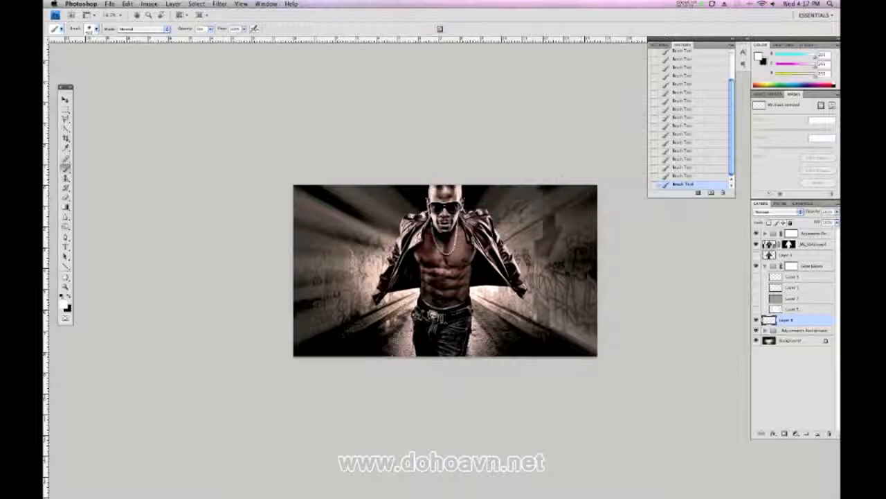
pyautogui.press('super+z')
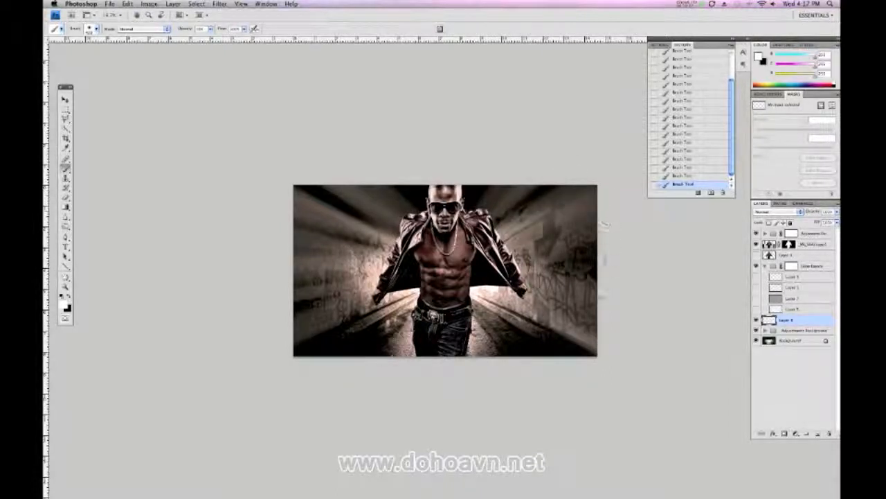
# Soften the painted light rays with a Gaussian Blur of about 67 pixels
pyautogui.doubleClick(788, 320)
pyautogui.click(220, 3)
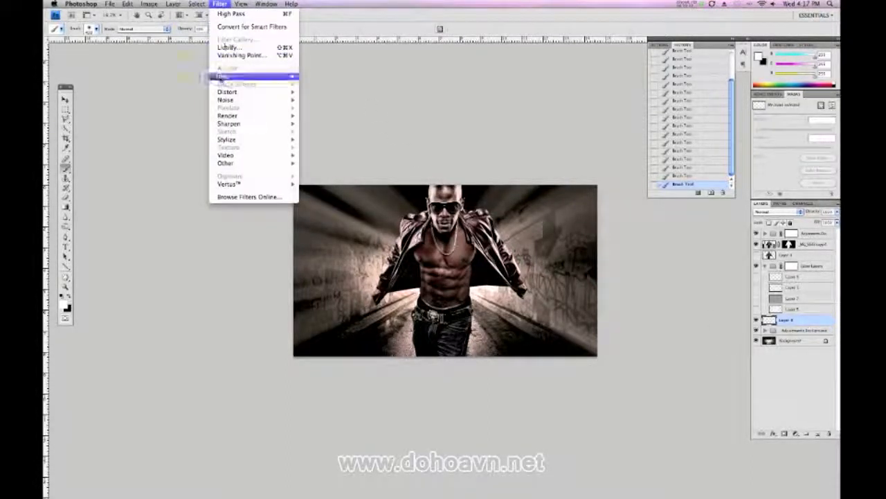
pyautogui.moveTo(229, 76)
pyautogui.click(324, 111)
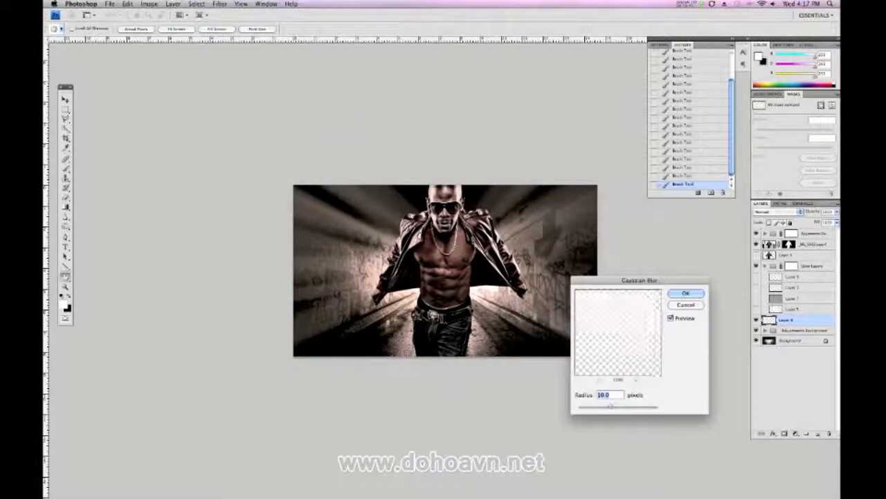
pyautogui.moveTo(633, 408); pyautogui.dragTo(643, 408)
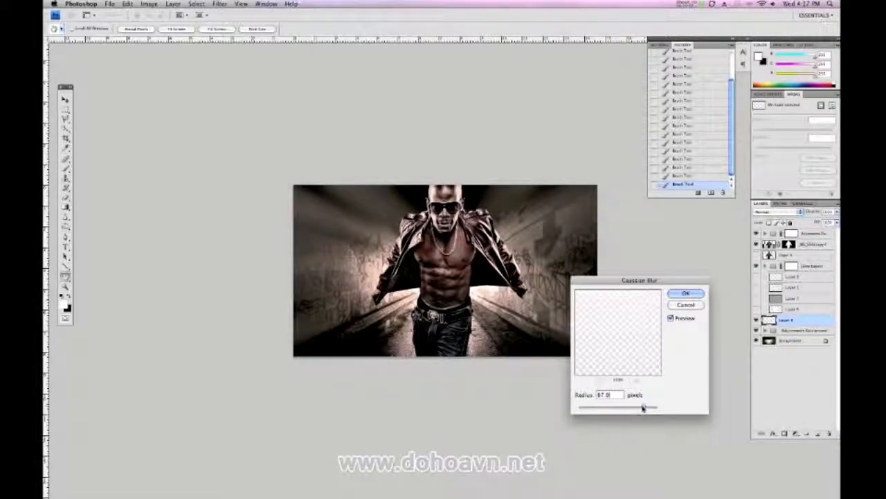
pyautogui.click(684, 293)
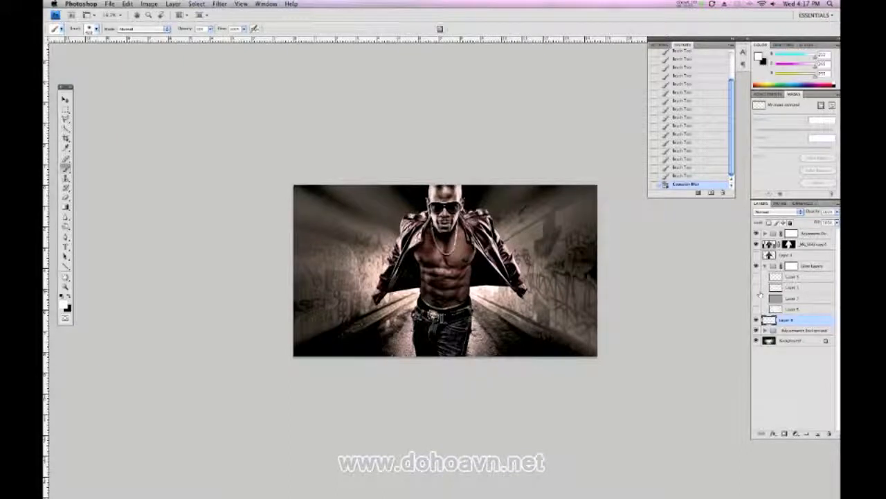
# Add a new layer and paint soft white glow dabs behind the man's chest with an enlarged brush
pyautogui.press('super+shift+n')
pyautogui.click(530, 172)
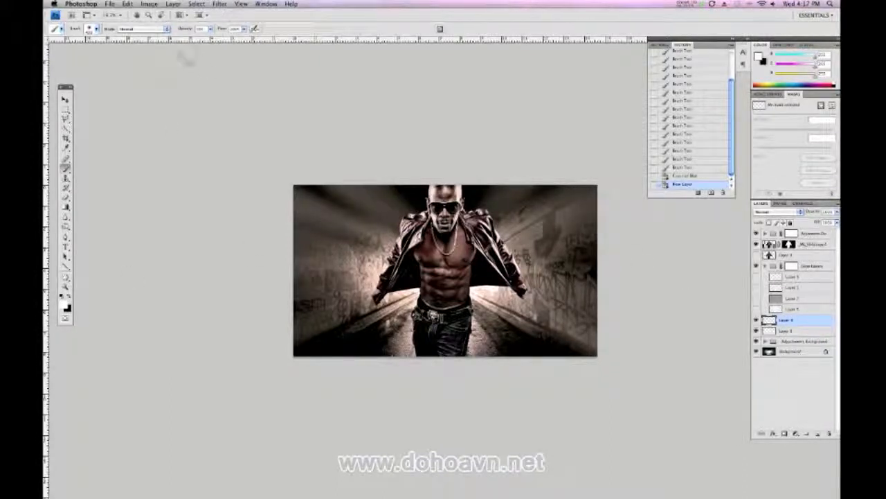
pyautogui.press(']')
pyautogui.press(']')
pyautogui.press(']')
pyautogui.press(']')
pyautogui.click(452, 245)
pyautogui.click(453, 244)
pyautogui.click(451, 258)
pyautogui.click(450, 257)
pyautogui.click(451, 258)
pyautogui.click(451, 258)
pyautogui.click(451, 257)
pyautogui.click(450, 258)
pyautogui.click(451, 257)
pyautogui.click(451, 258)
pyautogui.click(450, 258)
pyautogui.click(450, 258)
pyautogui.click(450, 258)
# Extend the white glow upward behind the man's shoulder and neck, and lower the brush opacity
pyautogui.click(452, 255)
pyautogui.click(465, 232)
pyautogui.click(471, 223)
pyautogui.click(472, 222)
pyautogui.click(473, 218)
pyautogui.click(472, 219)
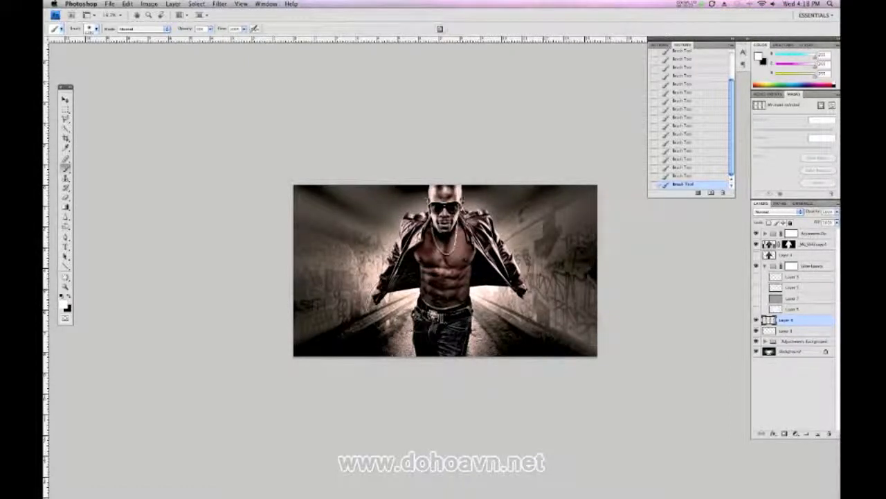
pyautogui.moveTo(181, 33); pyautogui.dragTo(174, 37)
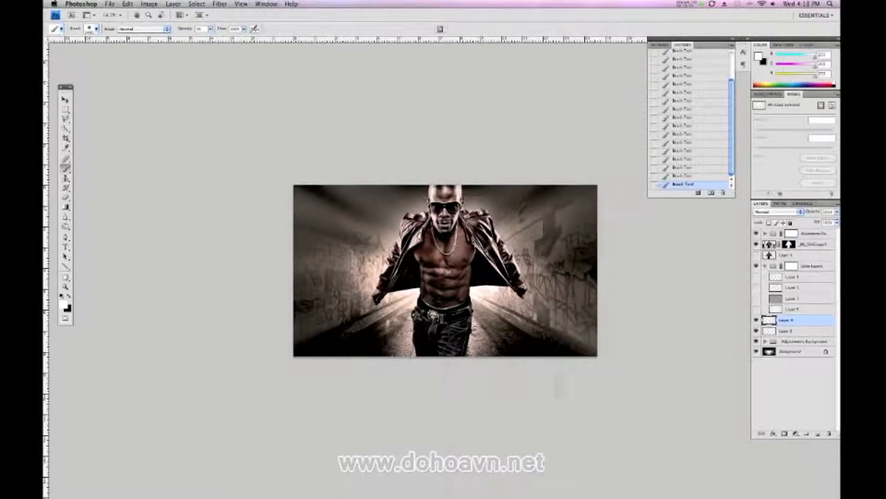
# Reduce the opacity of the glow layer and of the blurred light-ray layer beneath it
pyautogui.moveTo(811, 214)
pyautogui.mouseDown()
pyautogui.moveTo(790, 214)
pyautogui.moveTo(812, 213)
pyautogui.mouseUp()
pyautogui.click(794, 331)
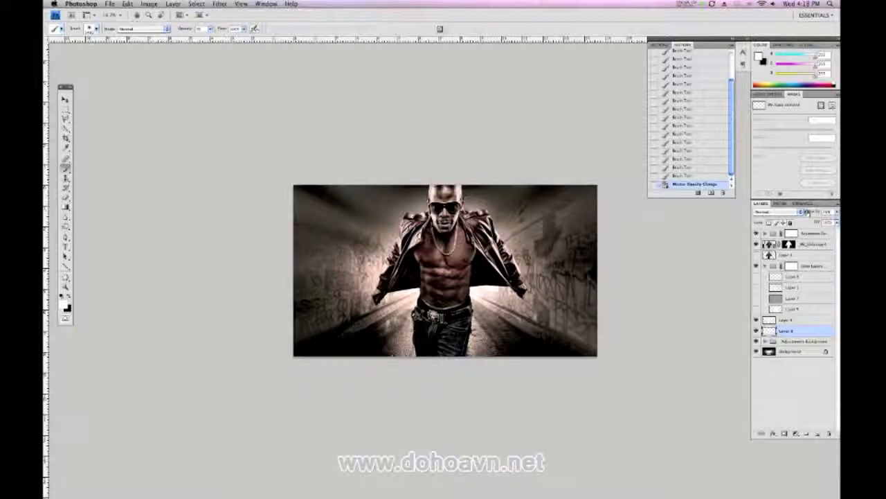
pyautogui.moveTo(803, 211); pyautogui.dragTo(804, 212)
pyautogui.click(791, 320)
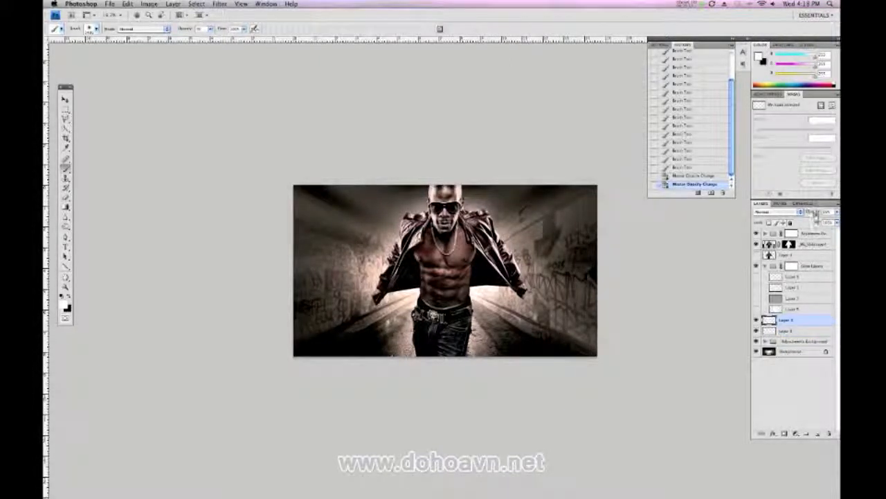
pyautogui.moveTo(812, 211); pyautogui.dragTo(809, 212)
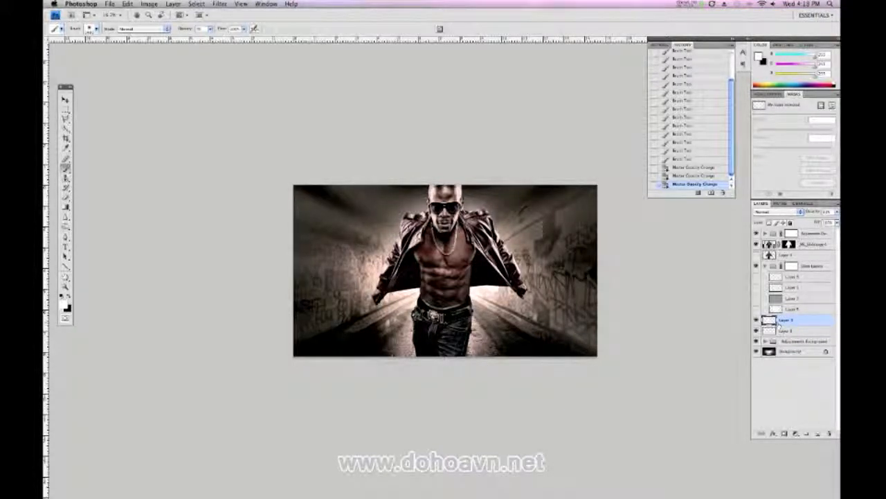
# Add a new layer above the glow, fill it with 50% Gray and set its blending mode to Overlay
pyautogui.press('super+shift+n')
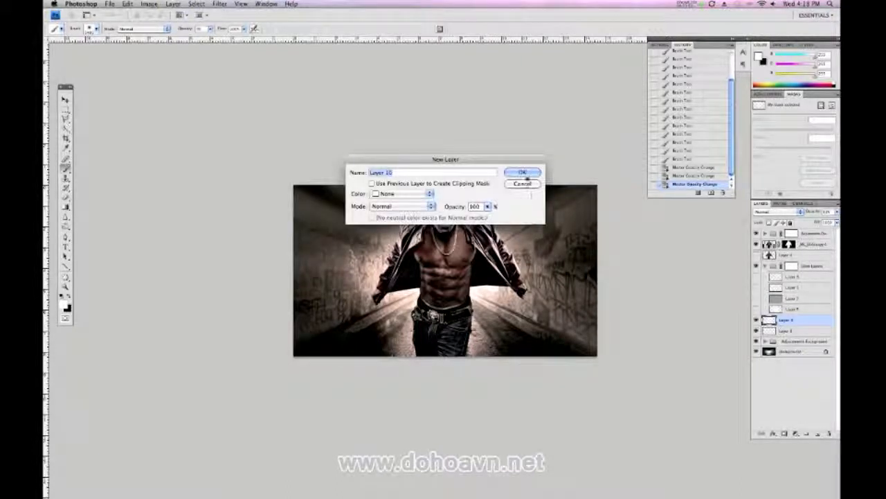
pyautogui.click(527, 175)
pyautogui.click(149, 4)
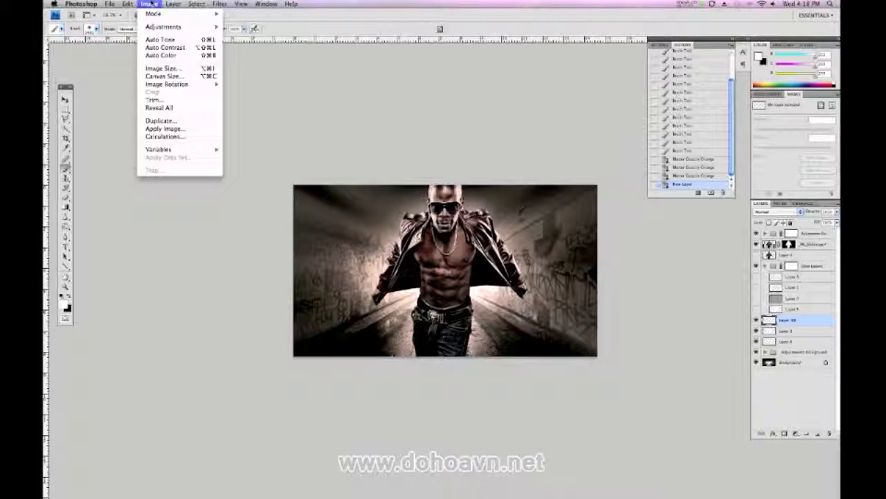
pyautogui.moveTo(219, 4)
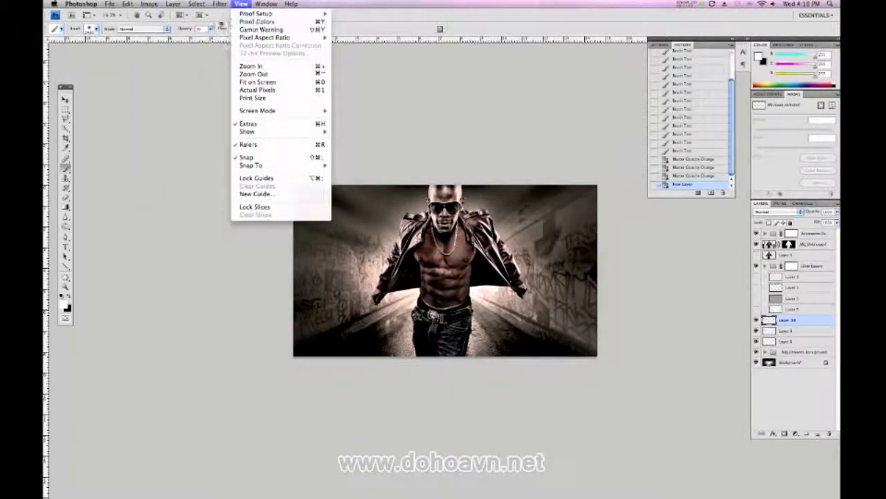
pyautogui.moveTo(129, 4)
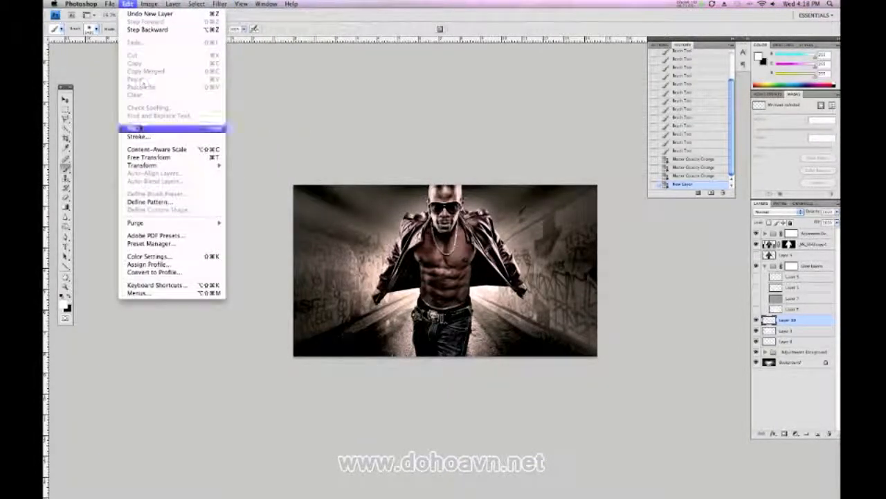
pyautogui.click(131, 129)
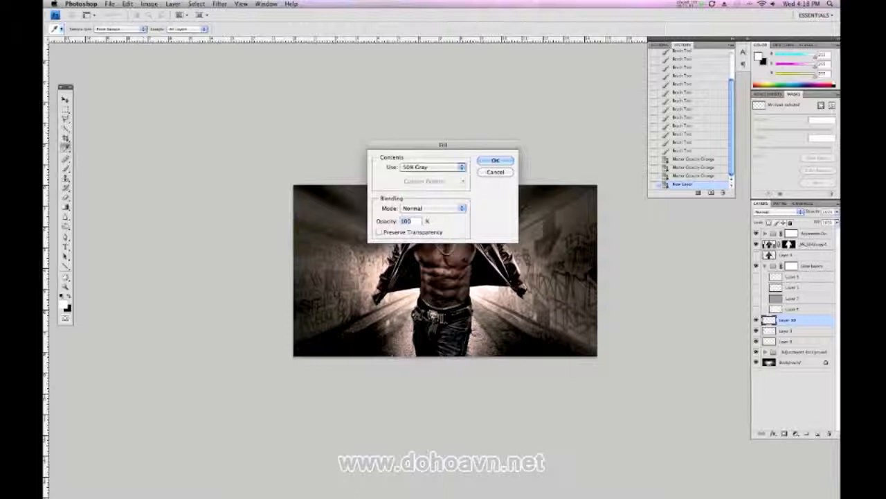
pyautogui.click(435, 168)
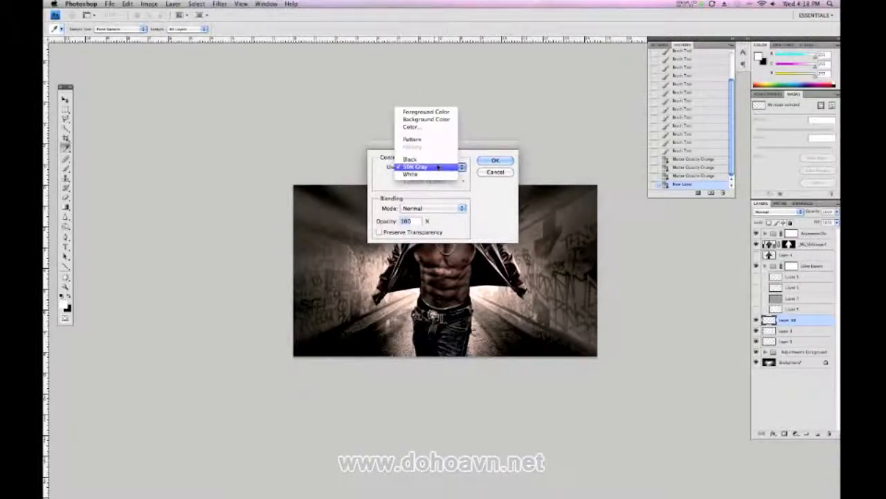
pyautogui.click(436, 168)
pyautogui.click(495, 160)
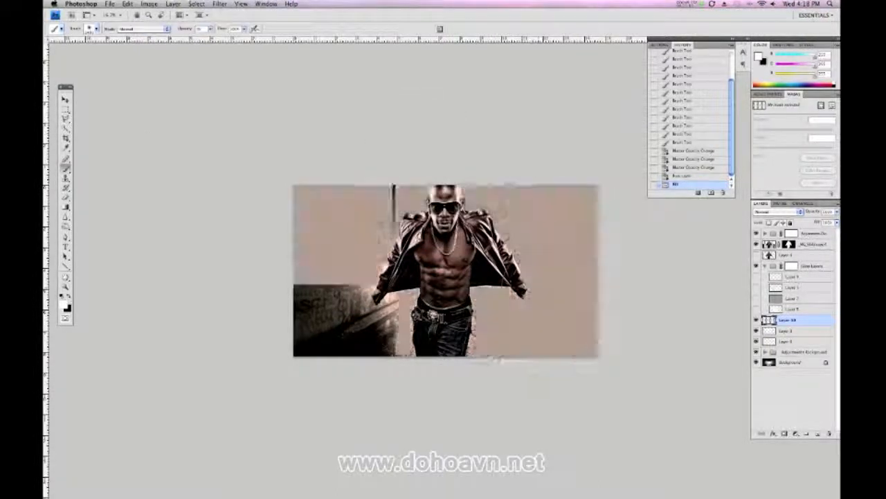
pyautogui.click(786, 213)
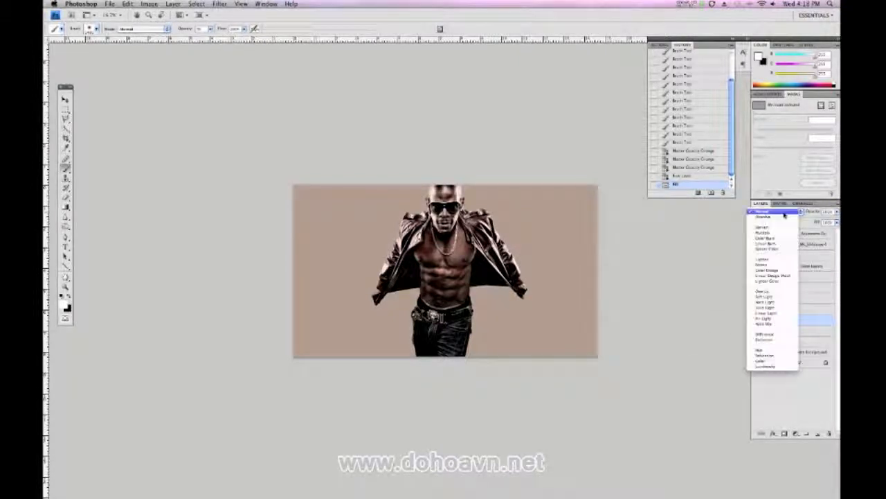
pyautogui.click(779, 294)
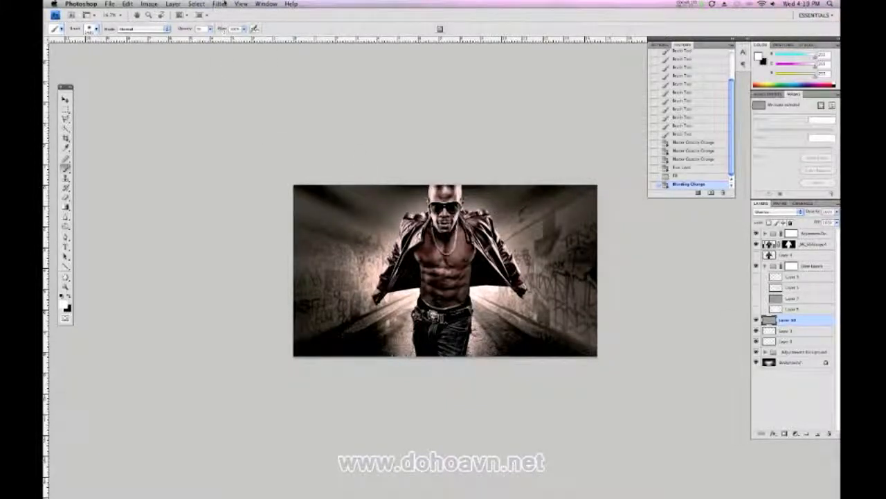
# Preview uniform, monochromatic Add Noise at 25.98% on the gray Overlay layer and examine the grain on the tunnel wall
pyautogui.click(219, 3)
pyautogui.moveTo(234, 100)
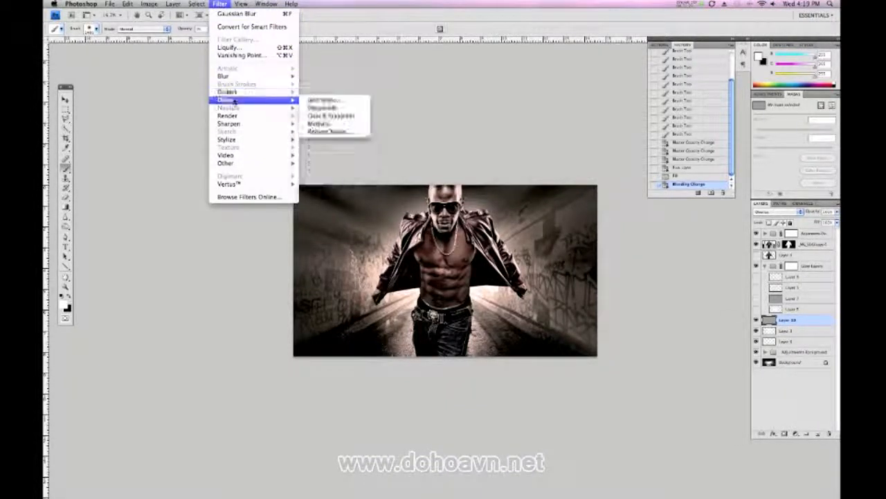
pyautogui.click(323, 100)
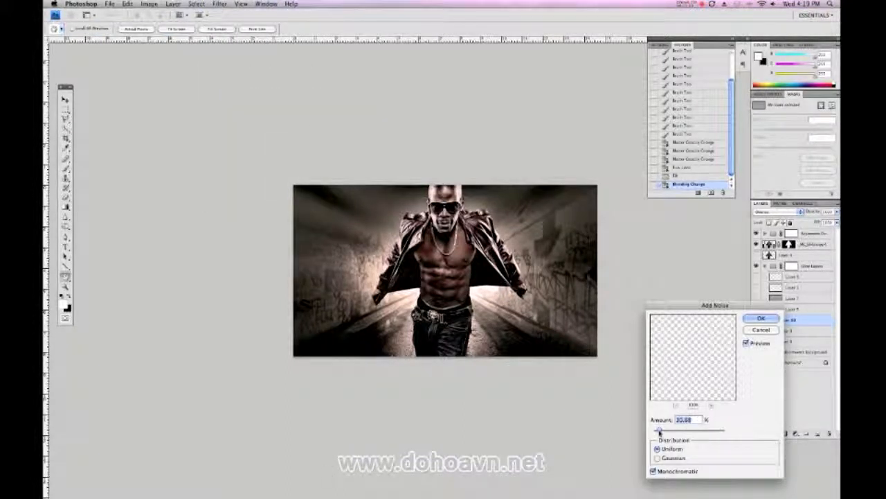
pyautogui.moveTo(659, 431); pyautogui.dragTo(658, 430)
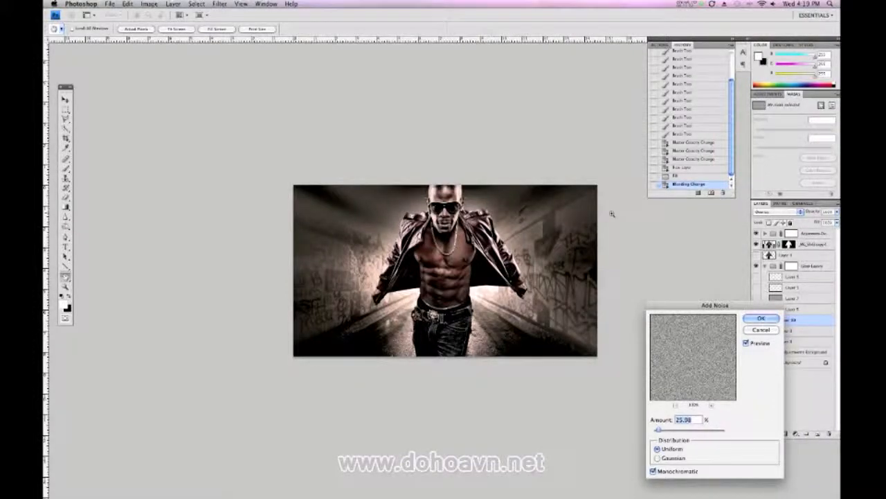
pyautogui.press('super+plus')
pyautogui.press('super+plus')
pyautogui.press('super+plus')
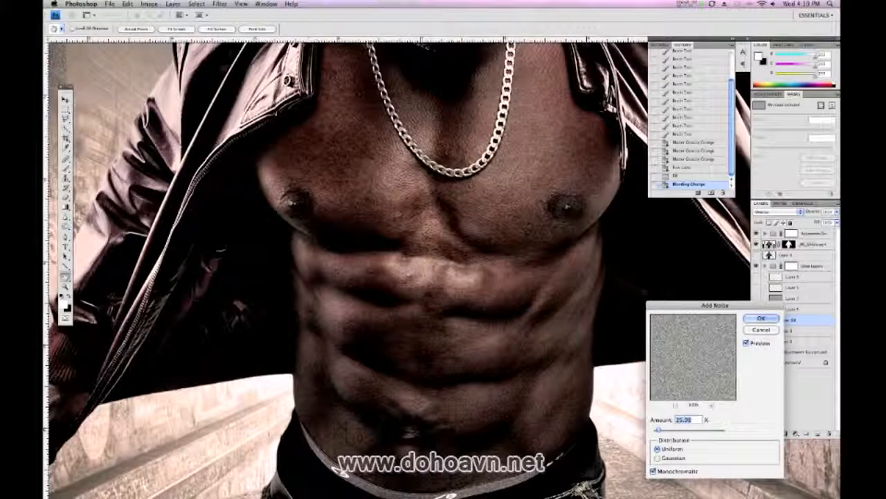
pyautogui.moveTo(282, 239); pyautogui.dragTo(402, 360)
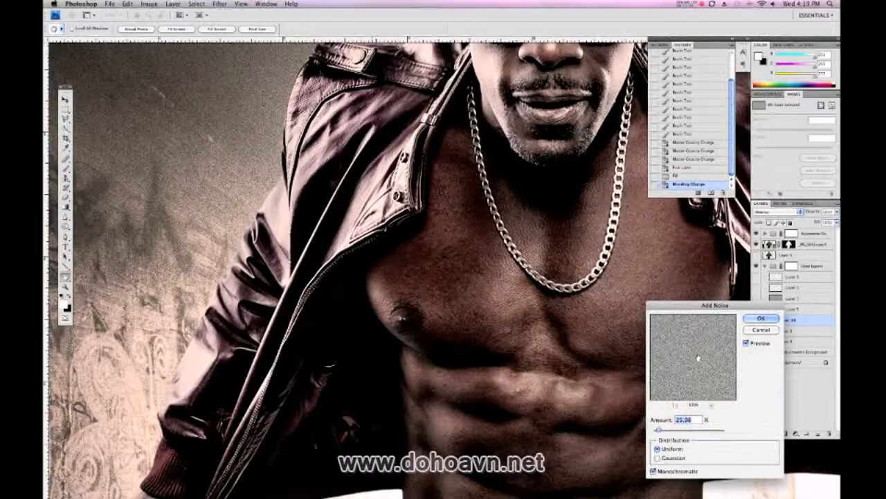
pyautogui.moveTo(598, 246); pyautogui.dragTo(693, 379)
# Set the noise amount to 7.16%, compare the preview on and off, and apply the filter
pyautogui.moveTo(657, 431); pyautogui.dragTo(655, 431)
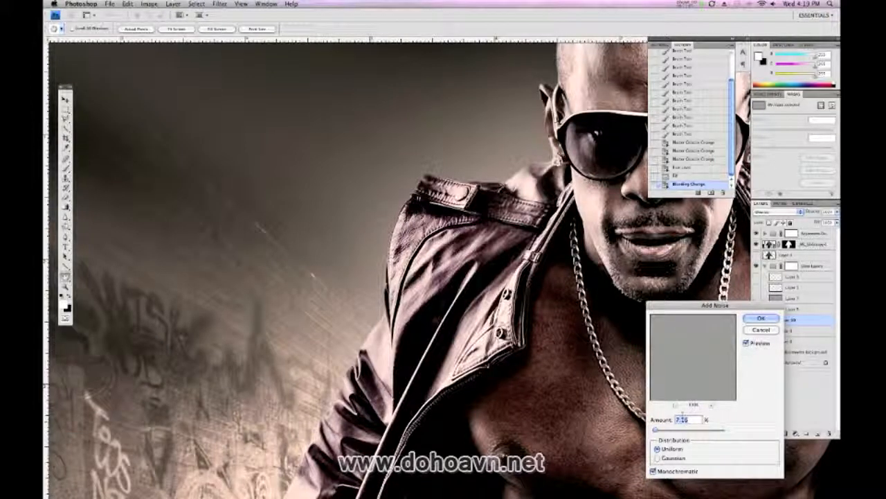
pyautogui.click(746, 343)
pyautogui.click(746, 344)
pyautogui.click(746, 344)
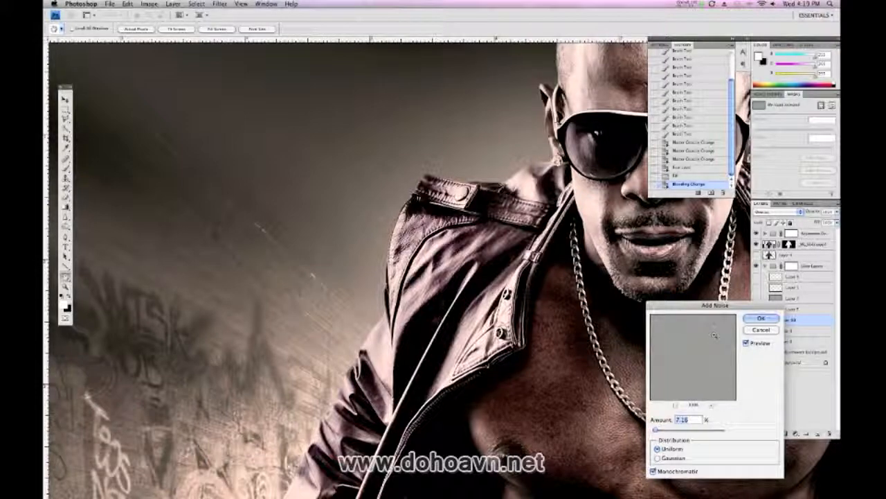
pyautogui.press('super+minus')
pyautogui.press('super+minus')
pyautogui.press('super+minus')
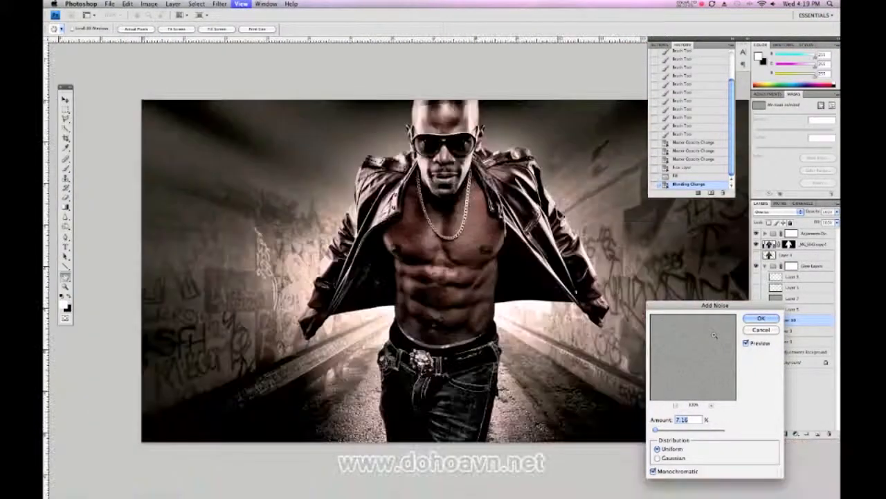
pyautogui.press('super+minus')
pyautogui.press('super+minus')
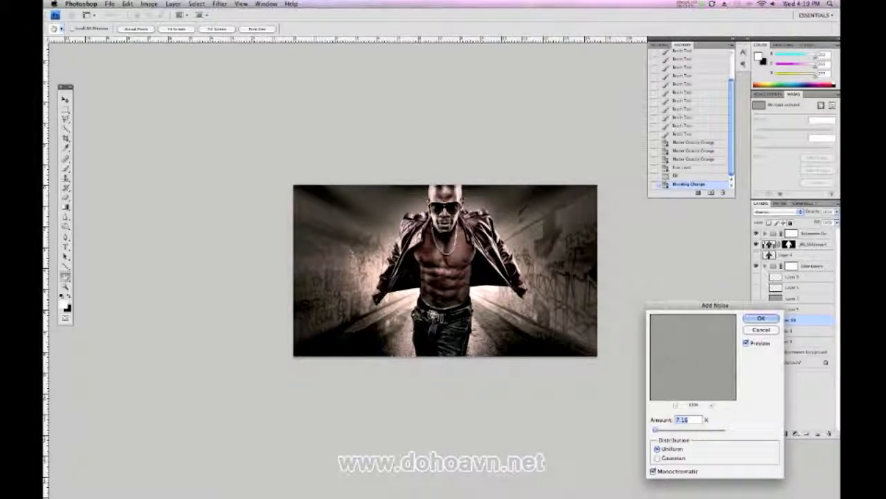
pyautogui.click(752, 319)
pyautogui.press('b')
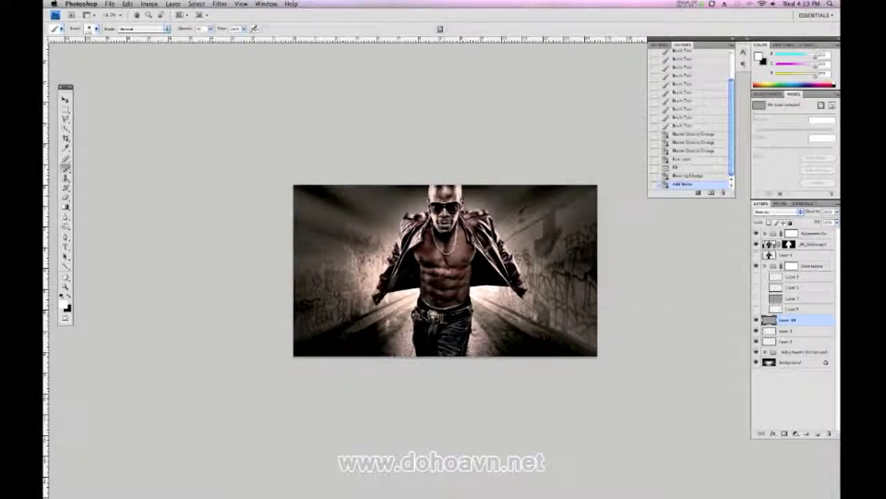
# Try to retouch the man's forehead with the Clone Stamp on the gray noise layer
pyautogui.press('super+equal')
pyautogui.press('super+equal')
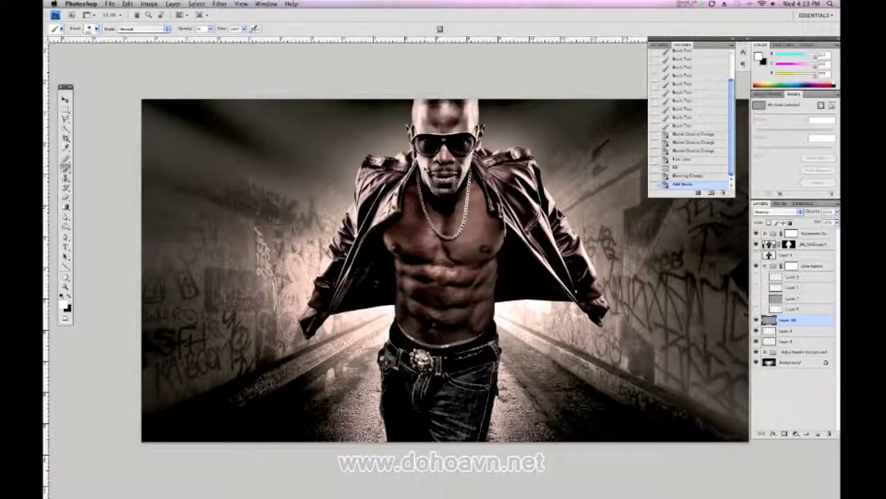
pyautogui.press('super+equal')
pyautogui.moveTo(464, 232); pyautogui.dragTo(496, 376)
pyautogui.click(66, 225)
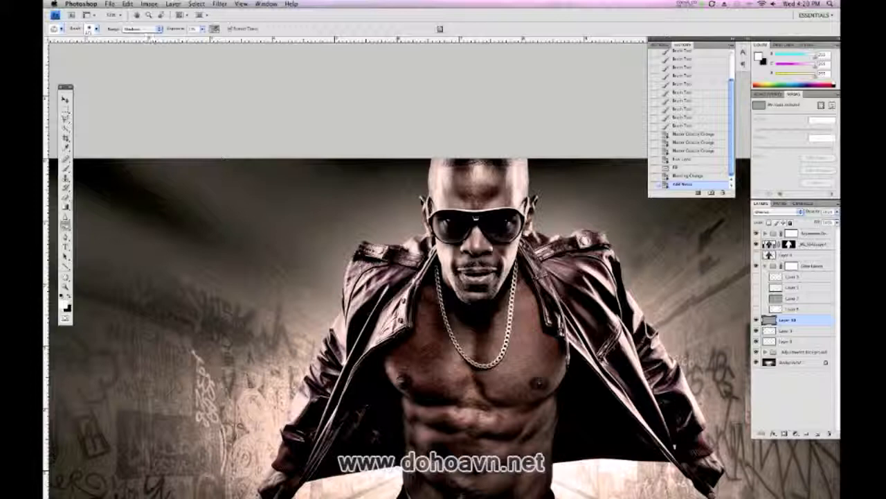
pyautogui.click(66, 177)
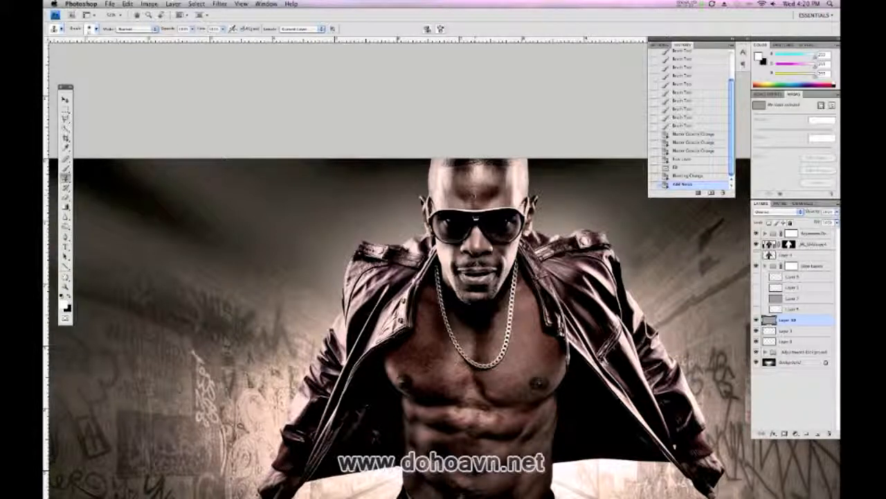
pyautogui.click(480, 196)
pyautogui.click(480, 194)
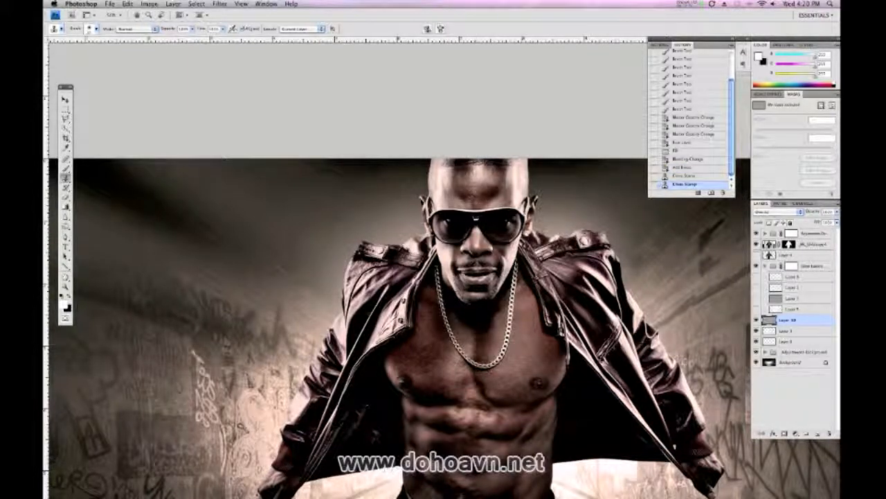
# Select the masked cut-out layer of the man and clone over the blemishes across his forehead
pyautogui.click(773, 245)
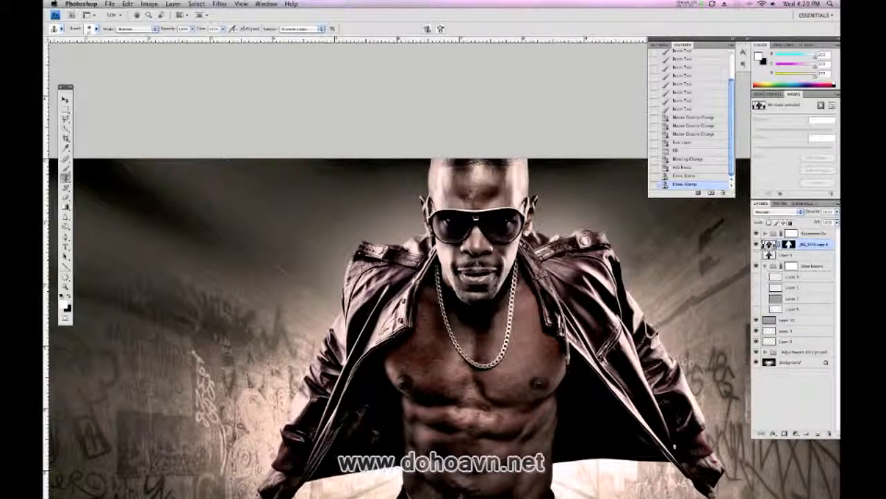
pyautogui.click(489, 190)
pyautogui.click(473, 193)
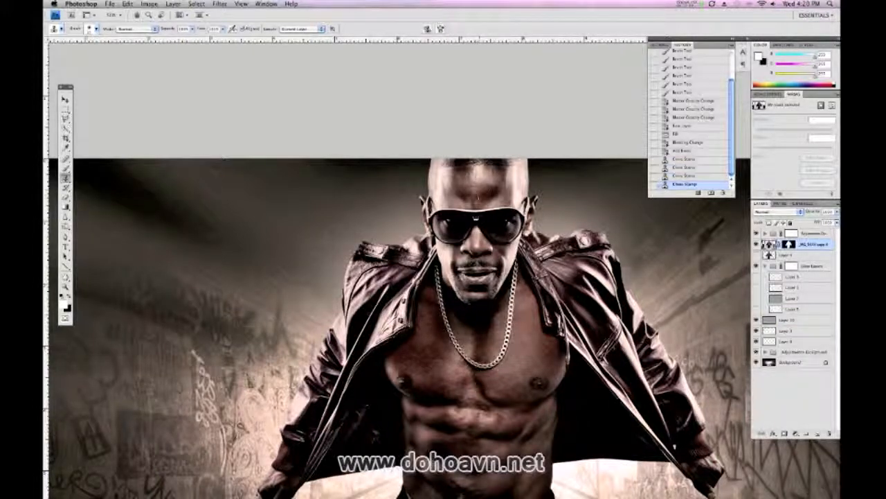
pyautogui.click(471, 195)
pyautogui.click(480, 189)
pyautogui.click(478, 186)
pyautogui.click(496, 185)
pyautogui.click(497, 185)
pyautogui.click(503, 183)
pyautogui.click(505, 183)
pyautogui.click(502, 182)
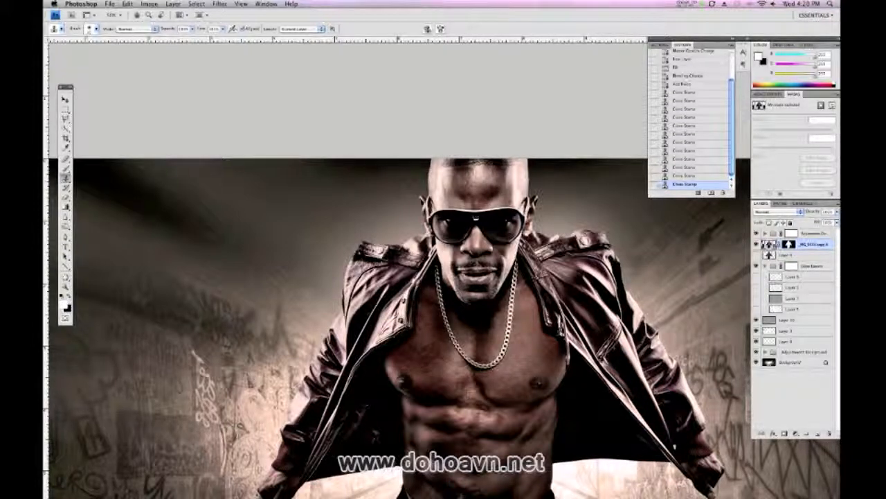
# Clone over the remaining forehead spots and try the Clone Stamp on the dark mark on the upper right tunnel wall
pyautogui.click(471, 180)
pyautogui.click(470, 183)
pyautogui.click(464, 190)
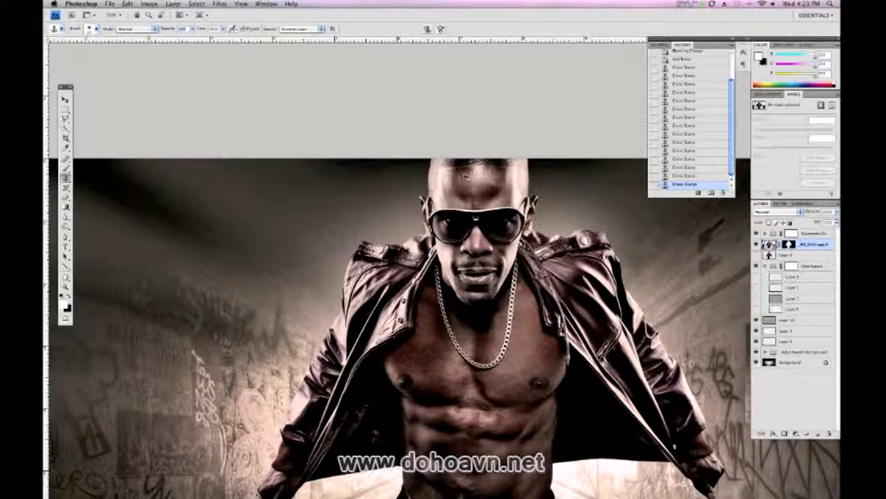
pyautogui.click(711, 233)
pyautogui.click(707, 240)
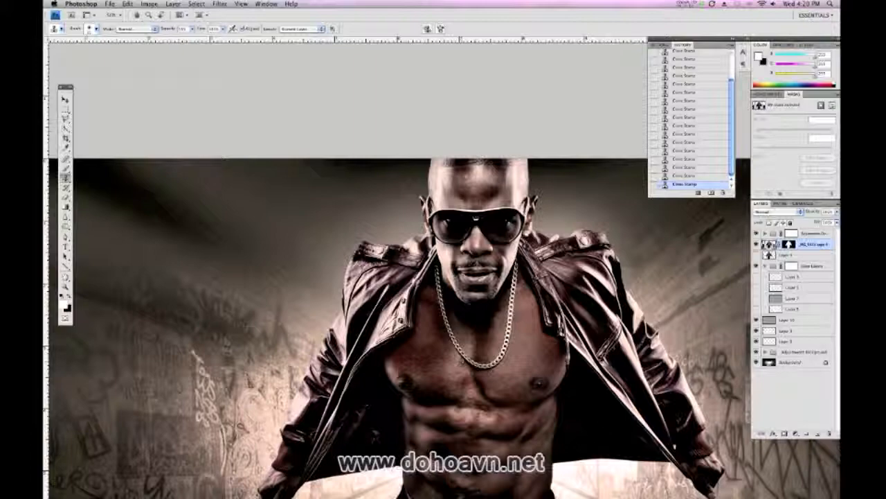
pyautogui.press('super+minus')
pyautogui.press('super+minus')
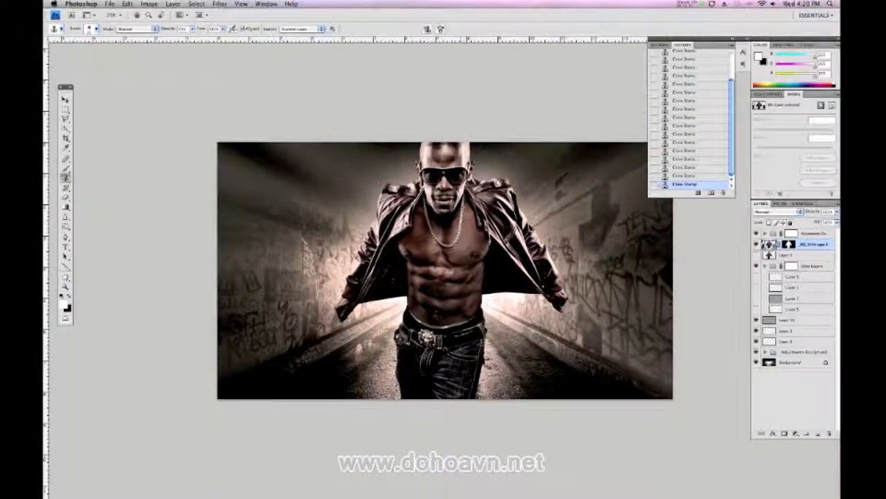